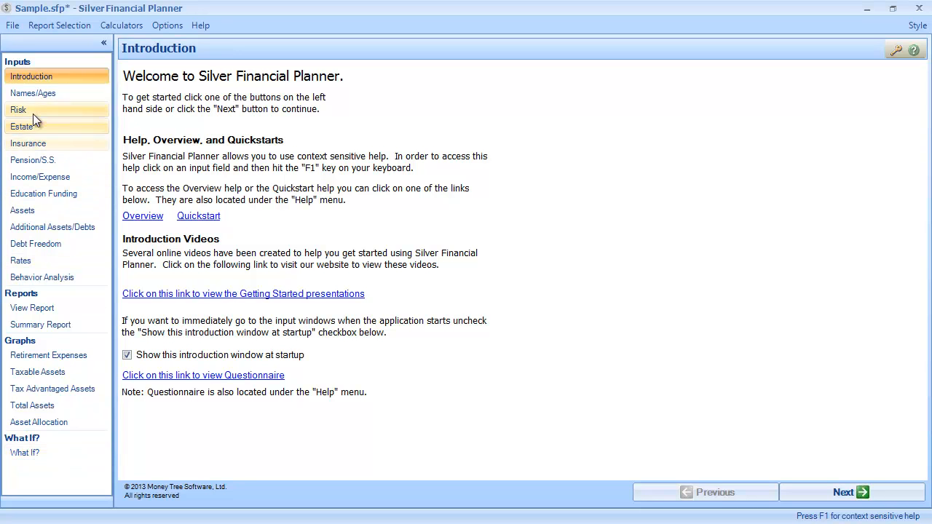
# Start a new client file, discarding the changes to the current client.
pyautogui.click(13, 26)
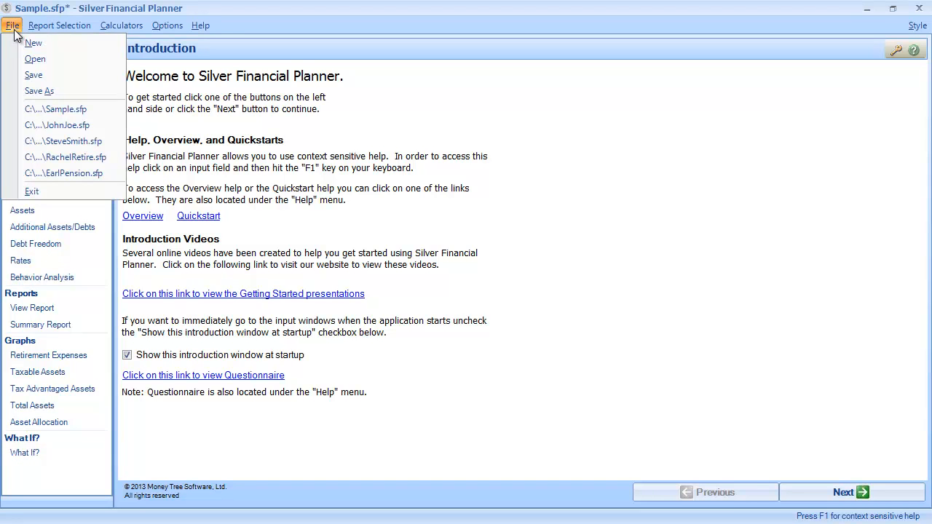
pyautogui.click(36, 44)
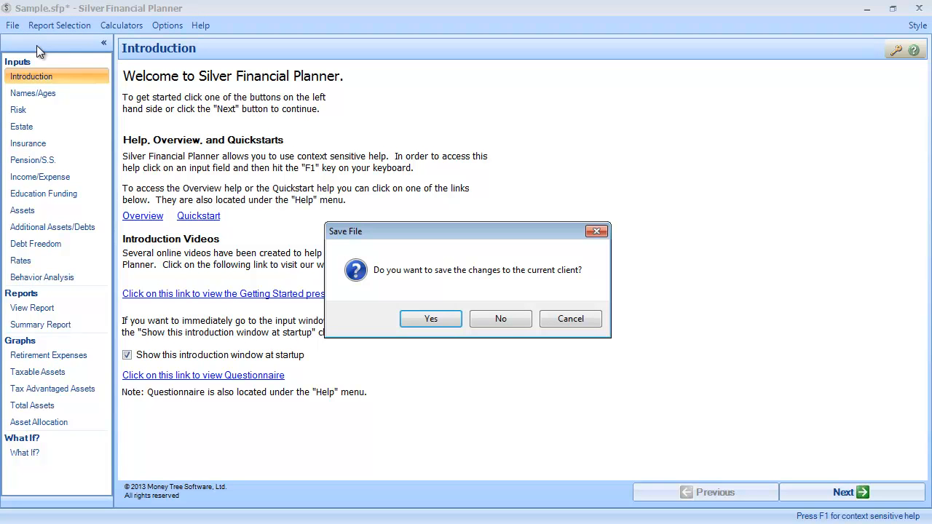
pyautogui.click(507, 318)
pyautogui.click(505, 319)
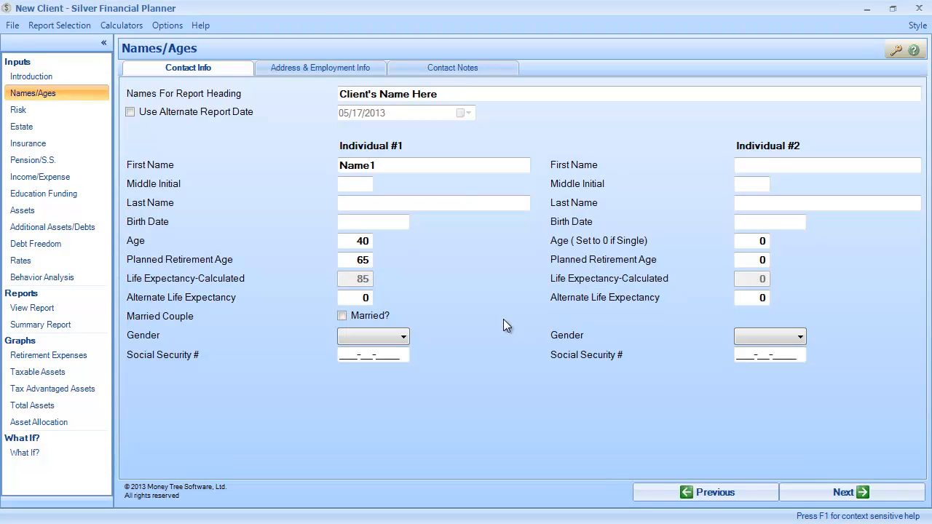
# Open the existing client file Sample.sfp from the Silver Financial Planner 4.0 folder.
pyautogui.click(9, 25)
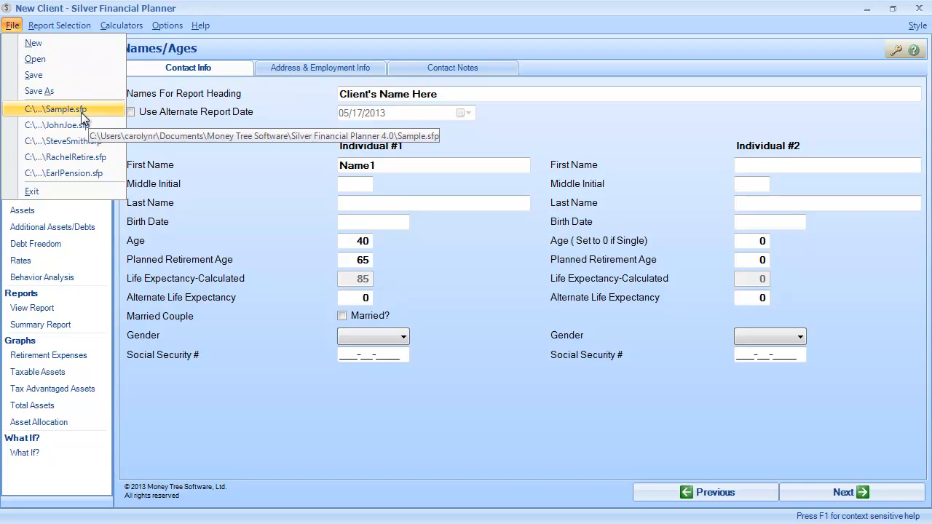
pyautogui.click(57, 60)
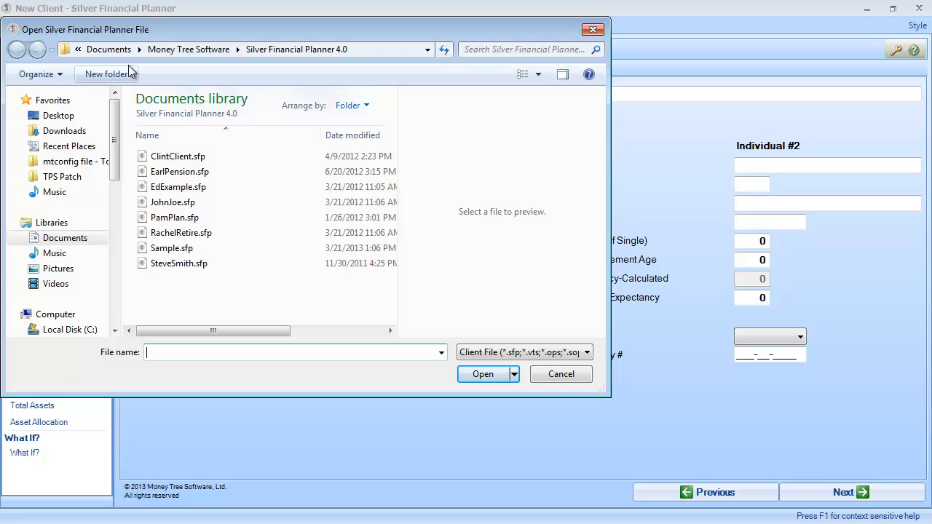
pyautogui.click(188, 250)
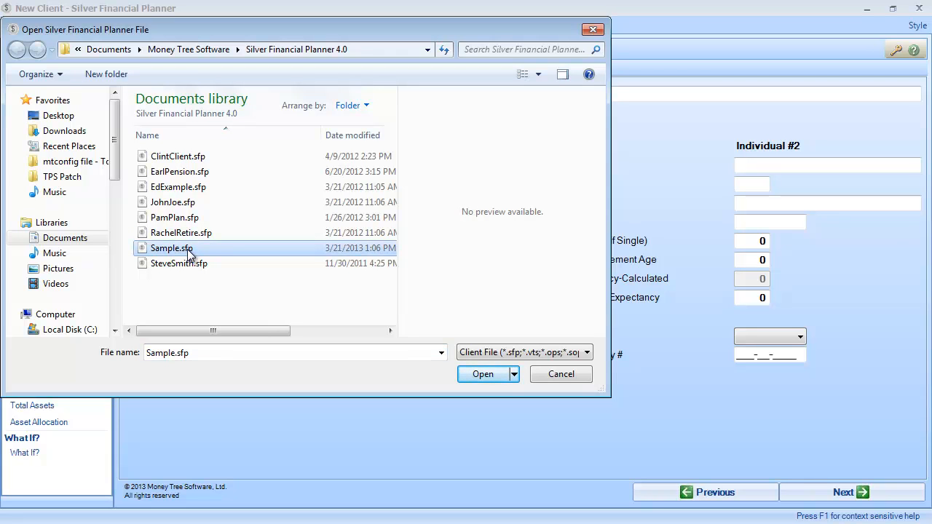
pyautogui.doubleClick(146, 251)
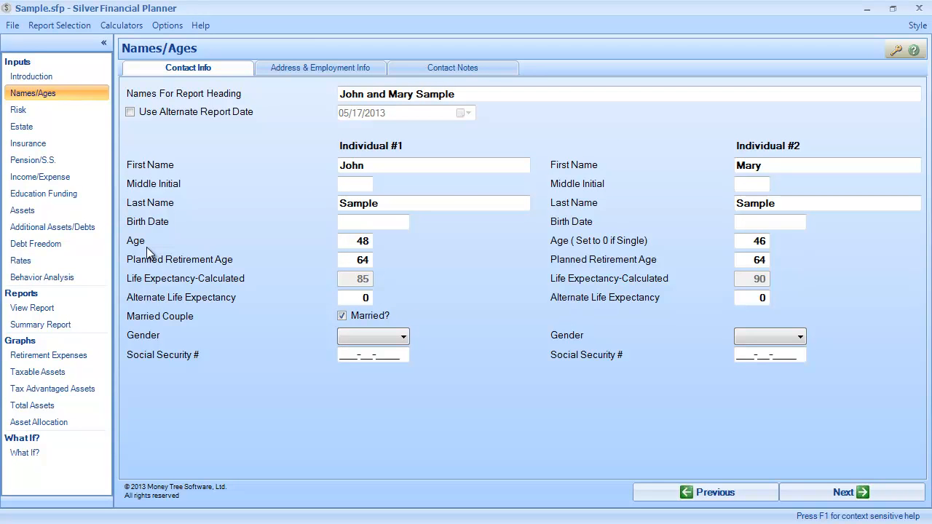
pyautogui.click(59, 25)
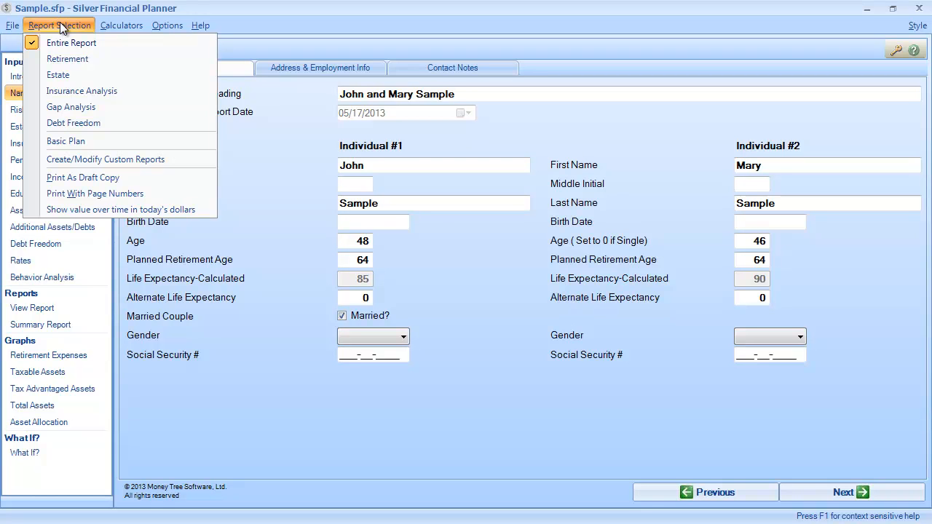
pyautogui.click(61, 28)
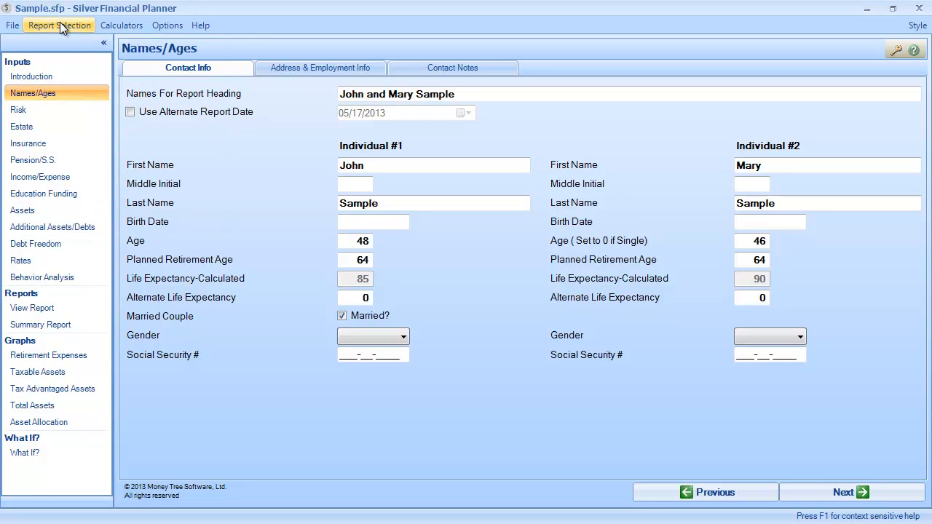
# Examine the asset class and default portfolio customization along with its help topic, and leave it without saving changes.
pyautogui.click(119, 27)
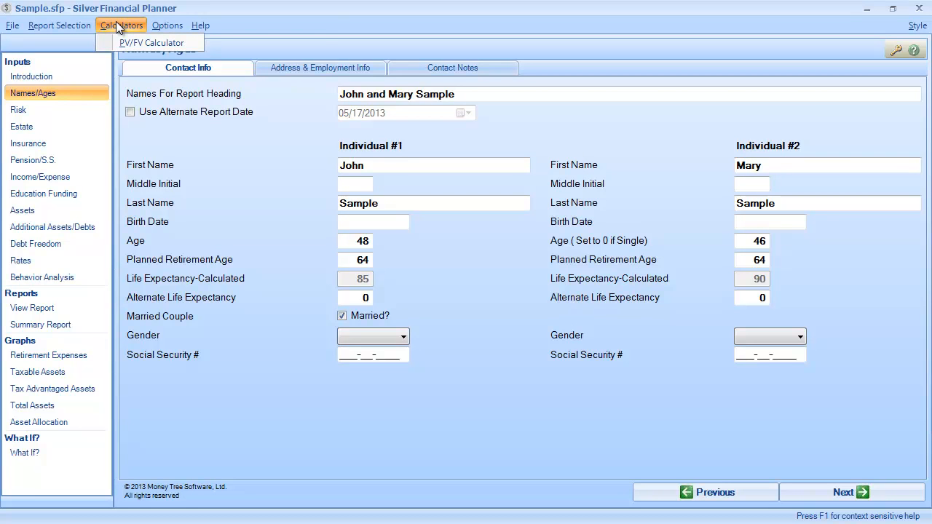
pyautogui.moveTo(167, 28)
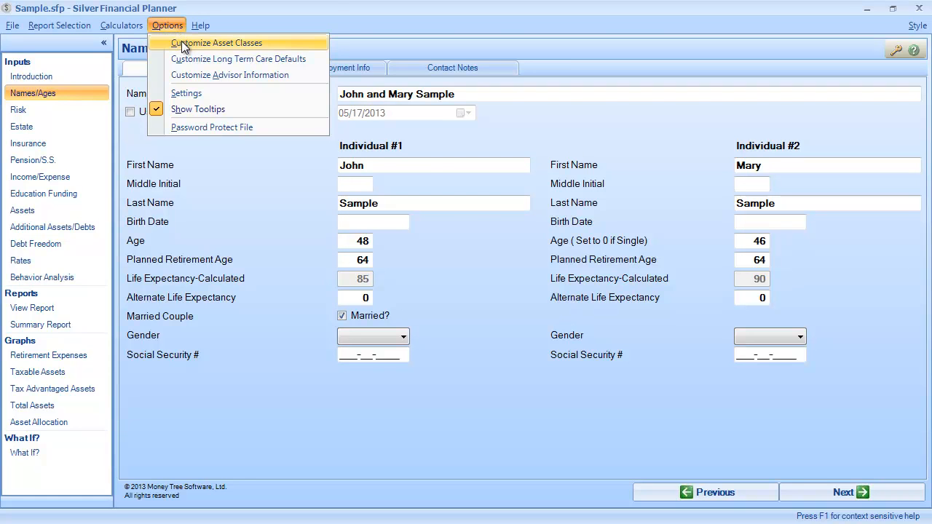
pyautogui.click(182, 41)
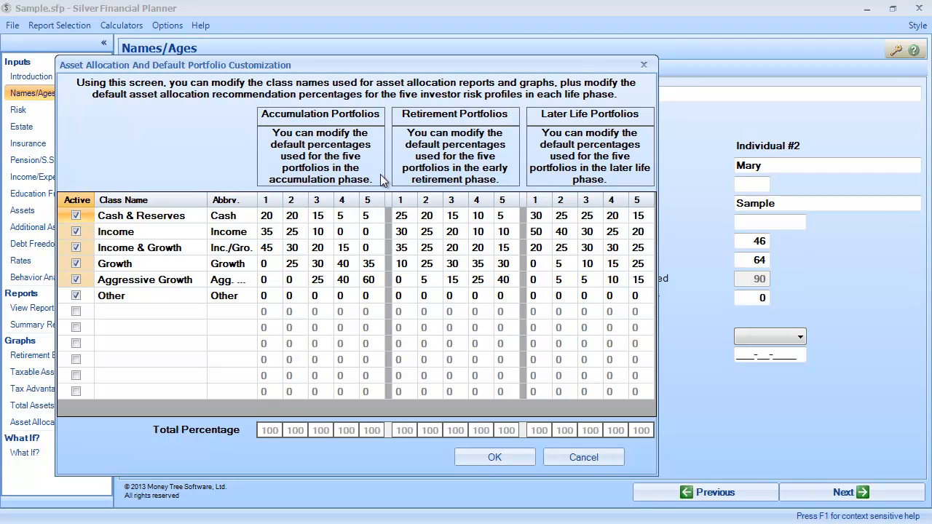
pyautogui.press('F1')
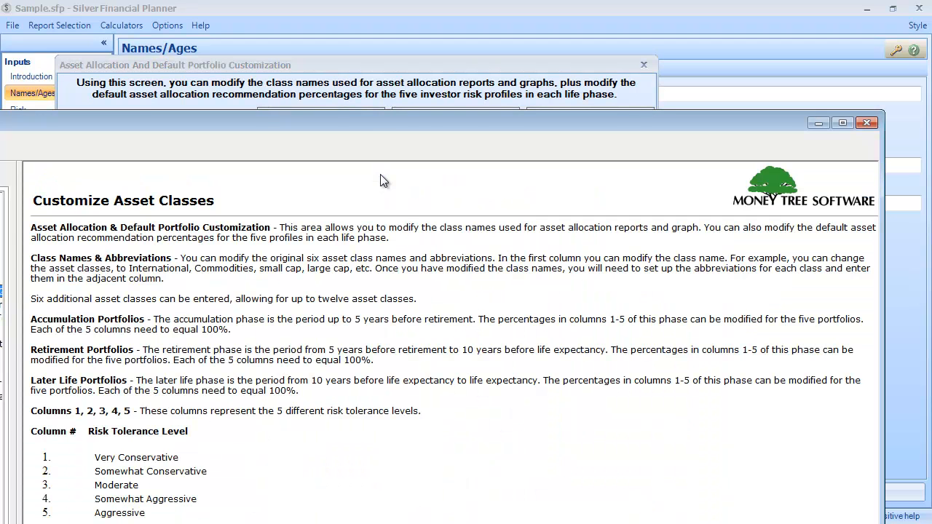
pyautogui.moveTo(369, 130); pyautogui.dragTo(390, 76)
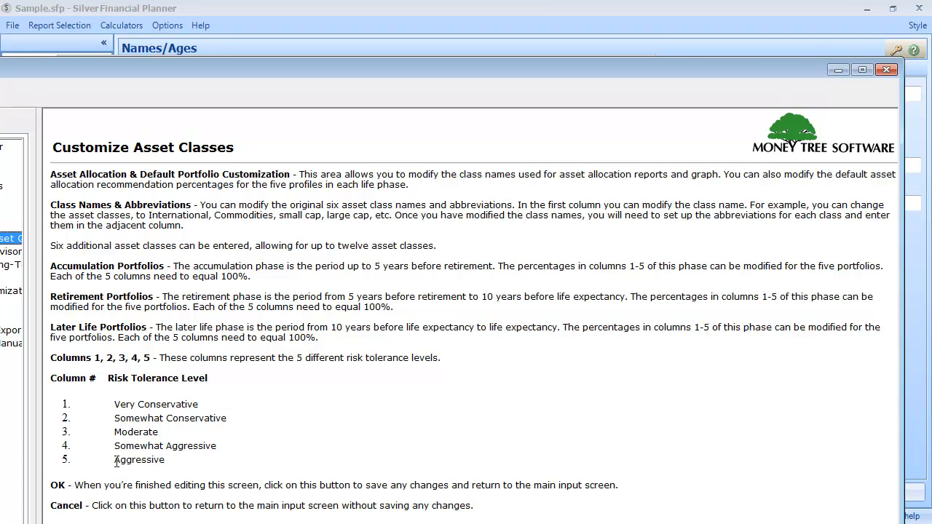
pyautogui.click(886, 70)
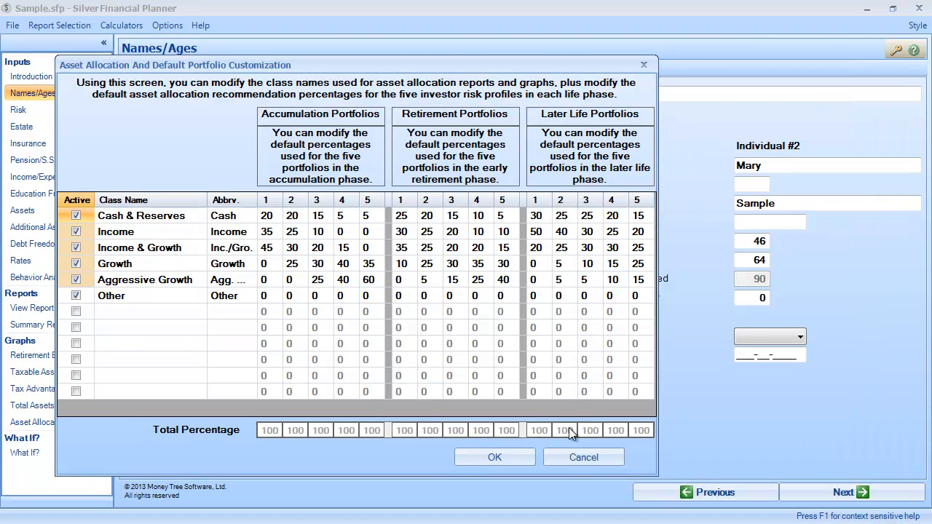
pyautogui.click(583, 457)
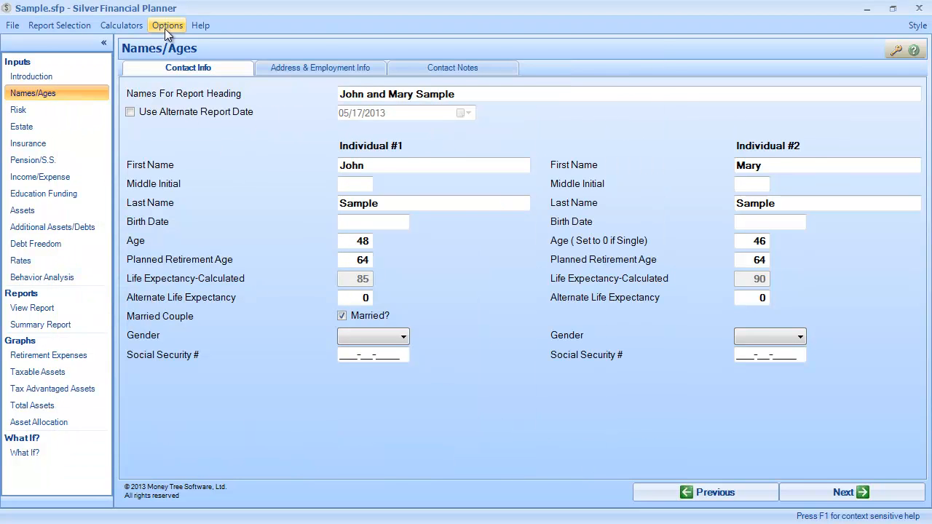
# Review the cover page text and cover page logo in the advisor information, and cancel without changes.
pyautogui.click(165, 26)
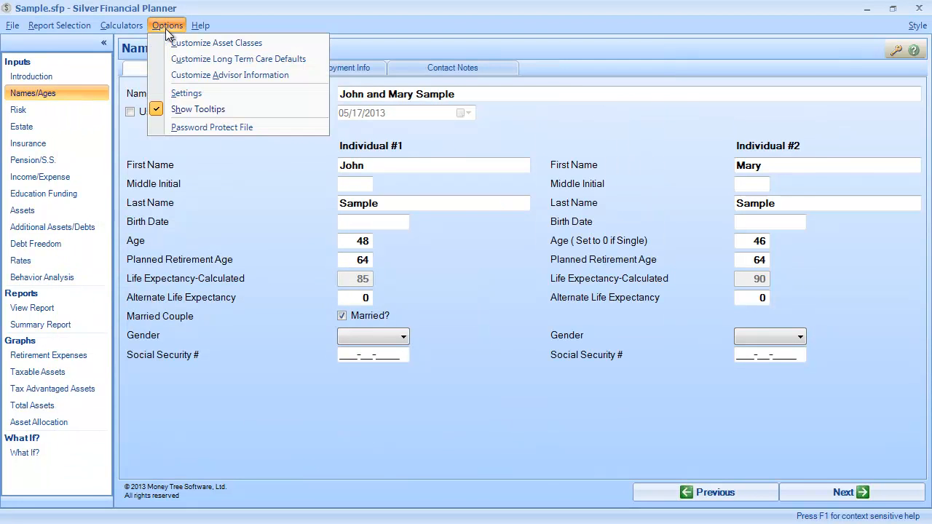
pyautogui.click(196, 75)
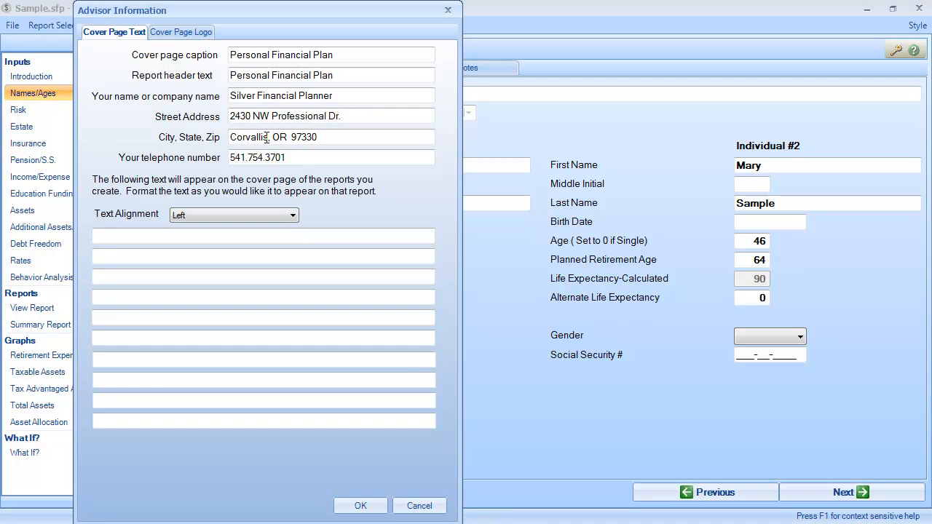
pyautogui.click(178, 33)
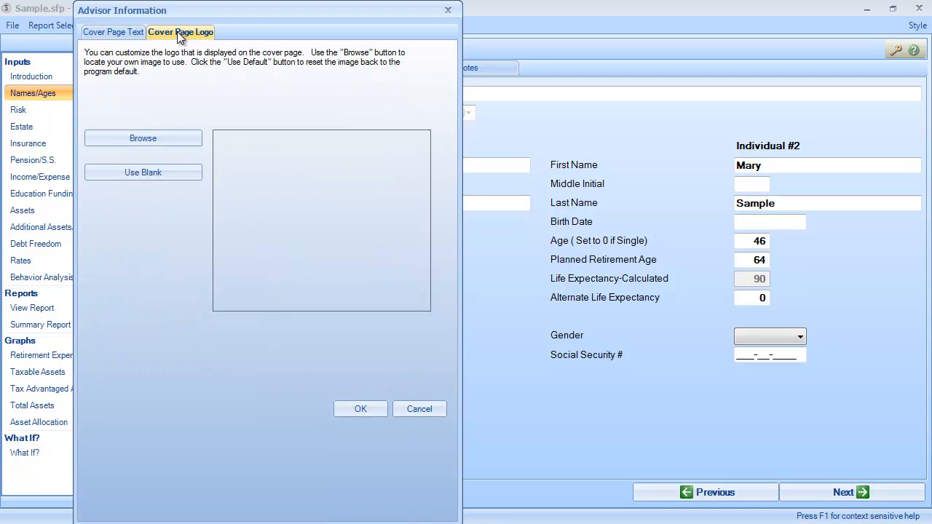
pyautogui.click(429, 410)
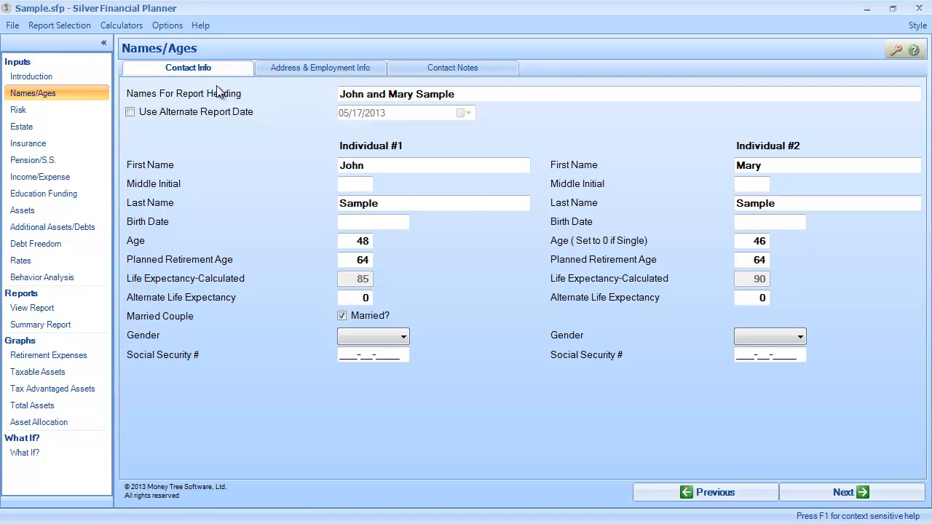
# Read the context-sensitive help for Individual #1's First Name field and close the help window.
pyautogui.click(201, 30)
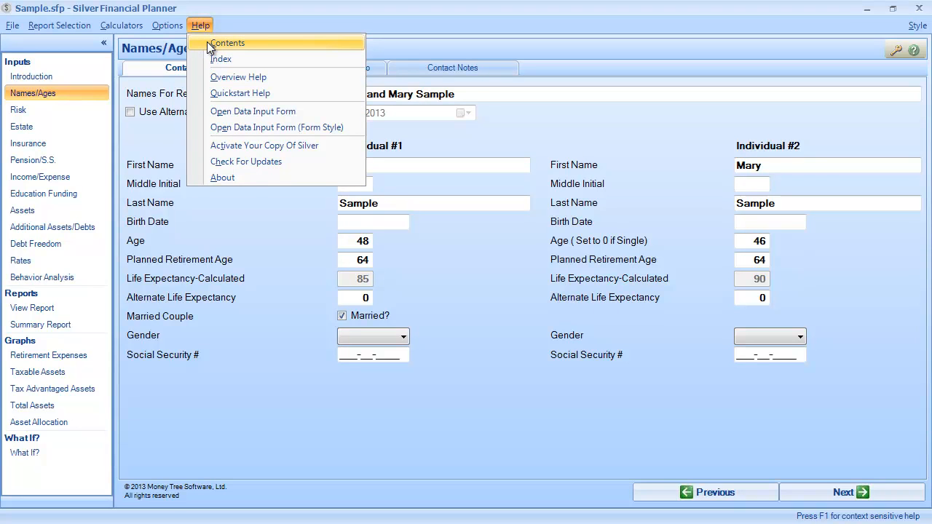
pyautogui.click(409, 166)
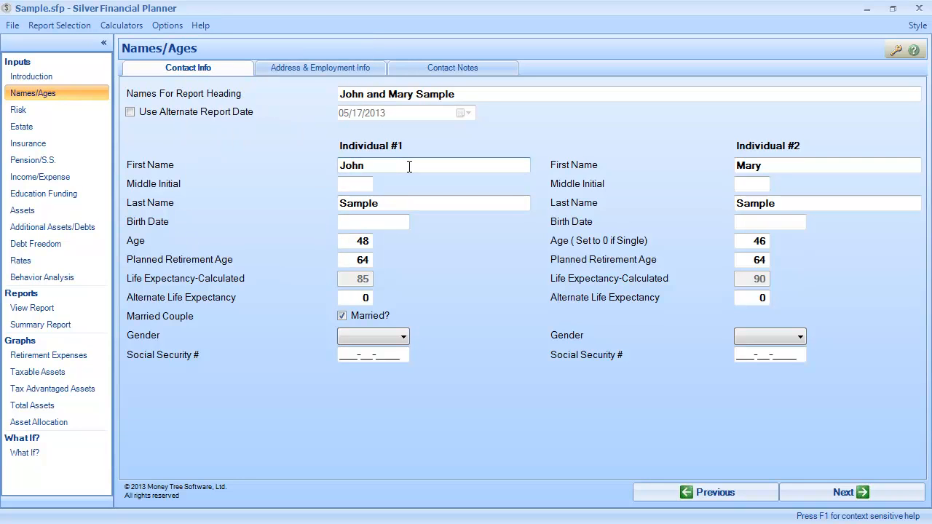
pyautogui.press('F1')
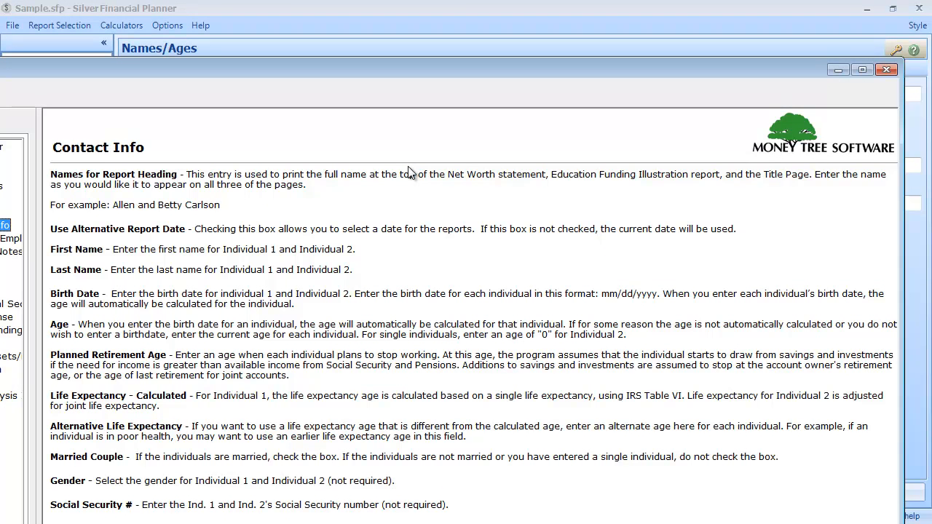
pyautogui.click(883, 71)
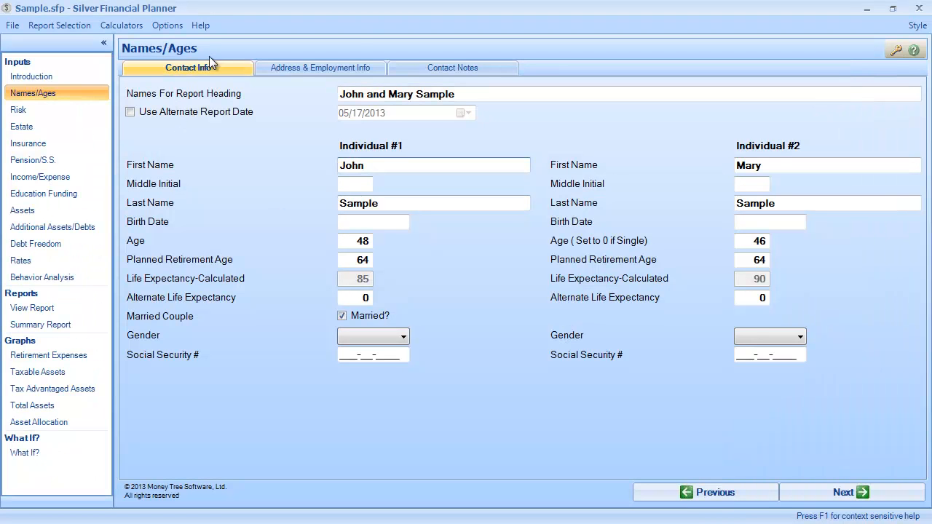
# Open the data input form in Word, look through the Financial Planning Questionnaire's sections, and close the document.
pyautogui.click(198, 28)
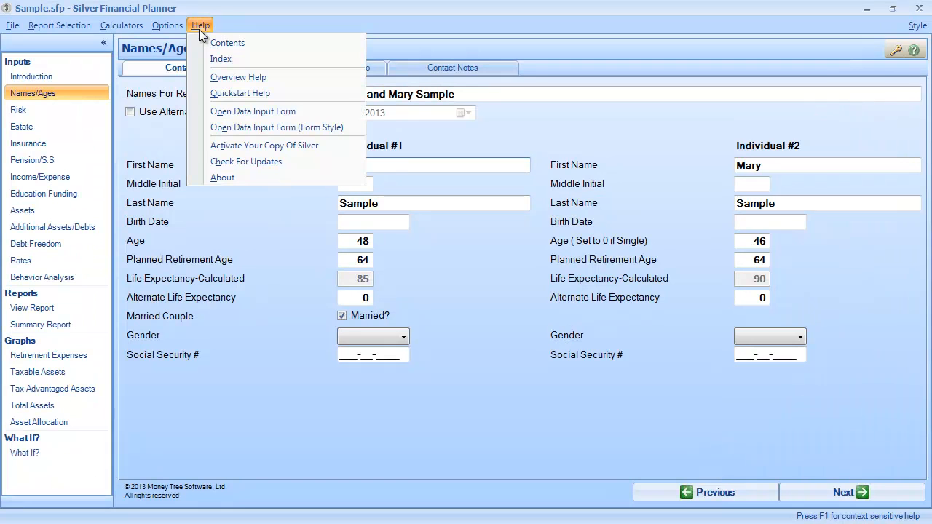
pyautogui.click(263, 112)
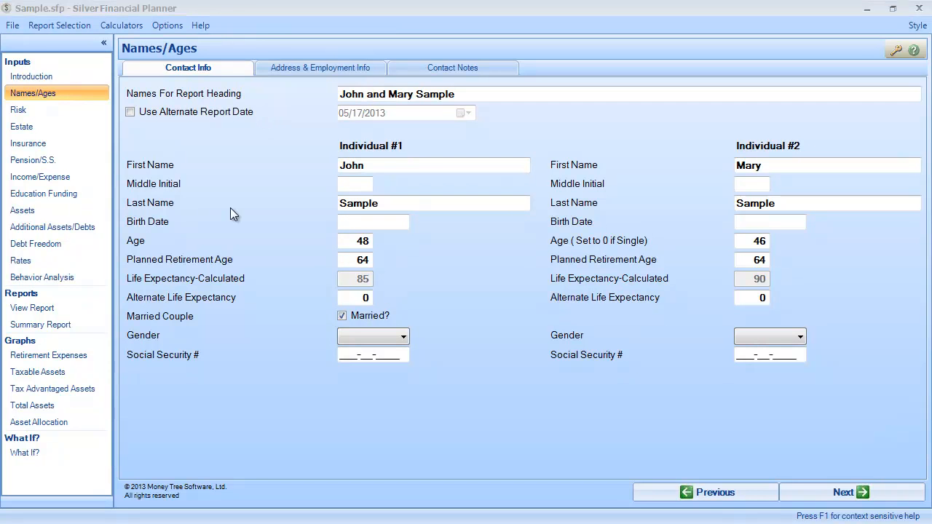
pyautogui.moveTo(1, 119); pyautogui.dragTo(931, 14)
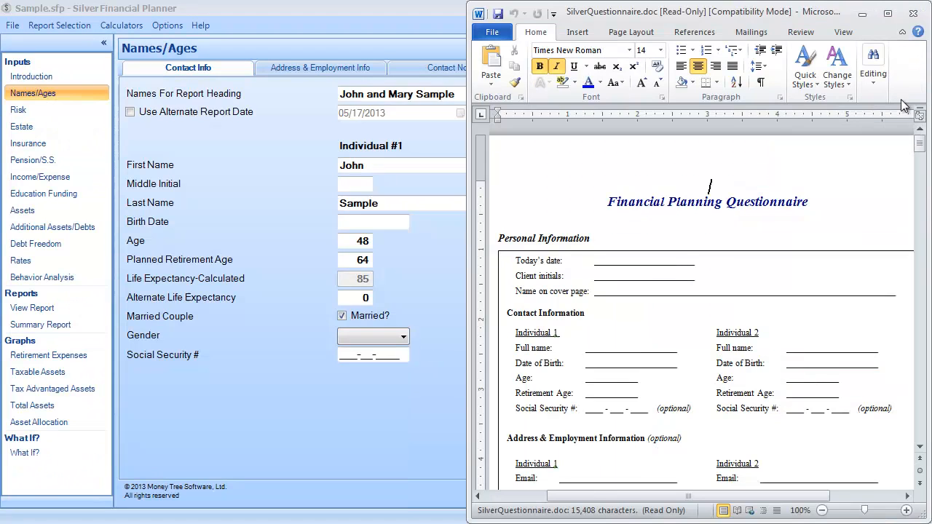
pyautogui.moveTo(673, 18); pyautogui.dragTo(305, 70)
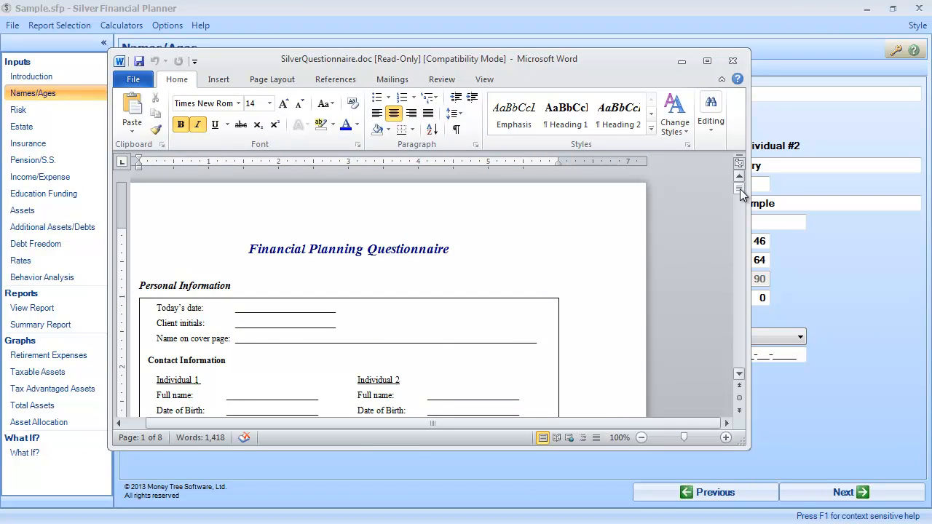
pyautogui.moveTo(738, 187); pyautogui.dragTo(738, 191)
pyautogui.scroll(-5, 579, 376)
pyautogui.scroll(-15, 579, 376)
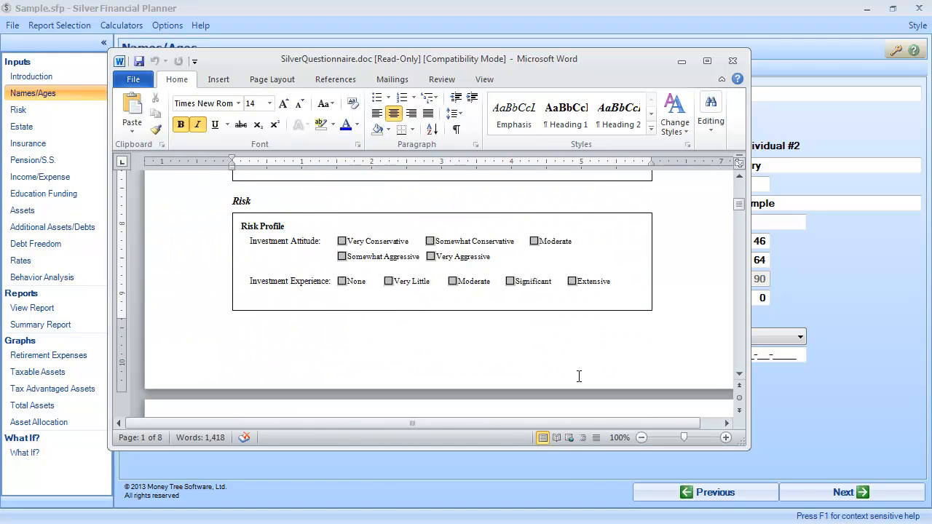
pyautogui.scroll(-9, 579, 376)
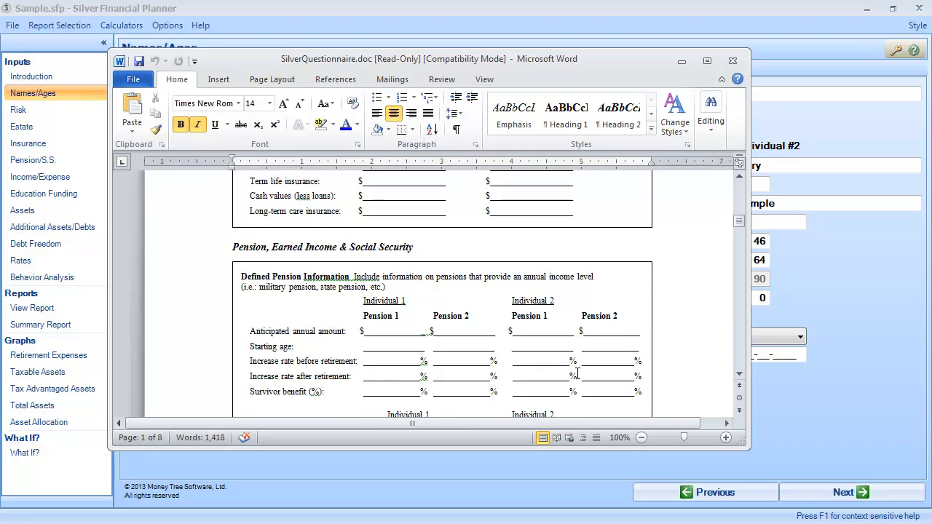
pyautogui.click(732, 61)
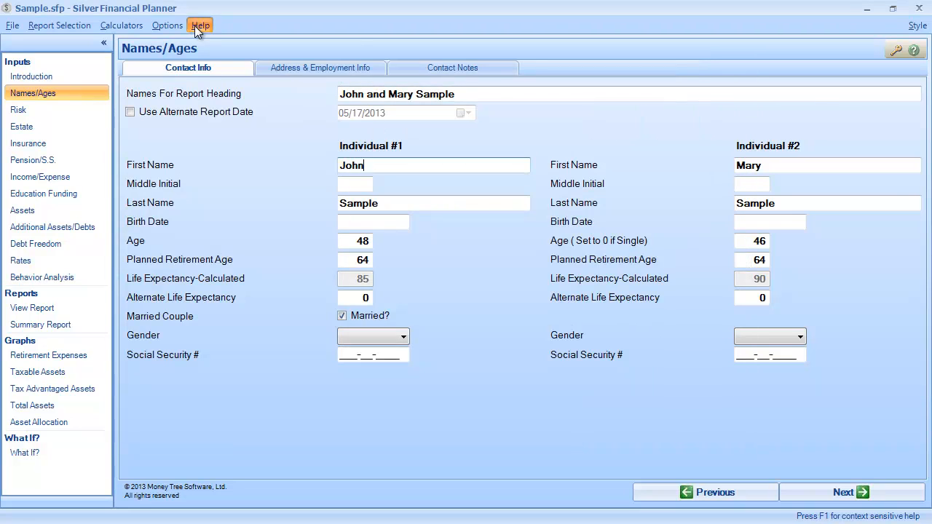
pyautogui.click(196, 27)
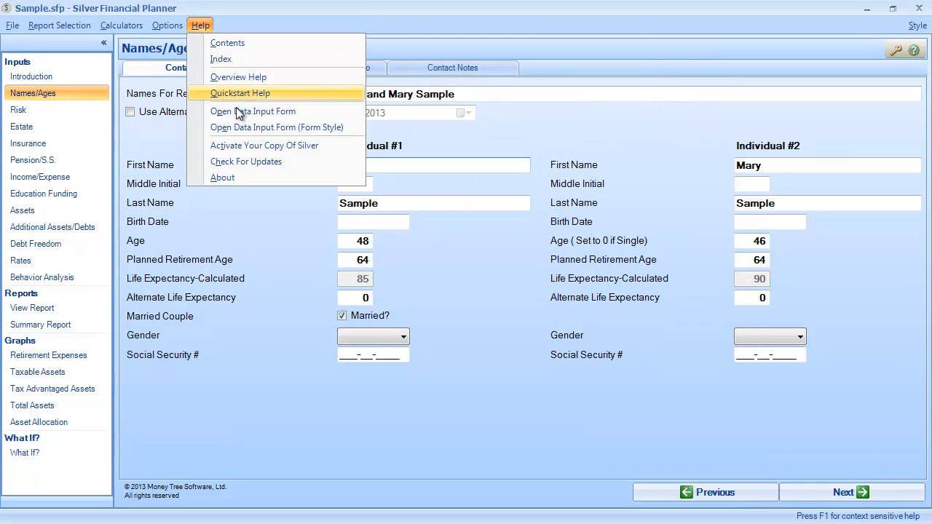
pyautogui.click(295, 178)
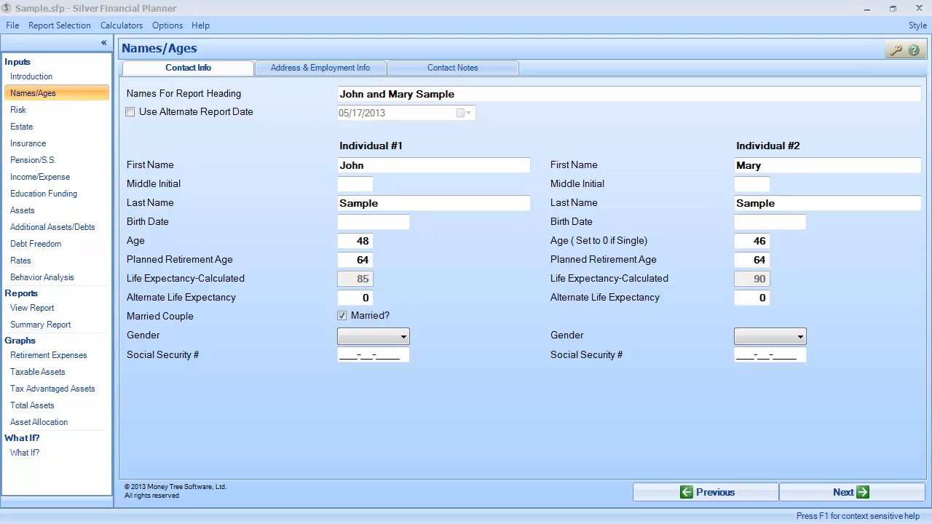
pyautogui.click(365, 165)
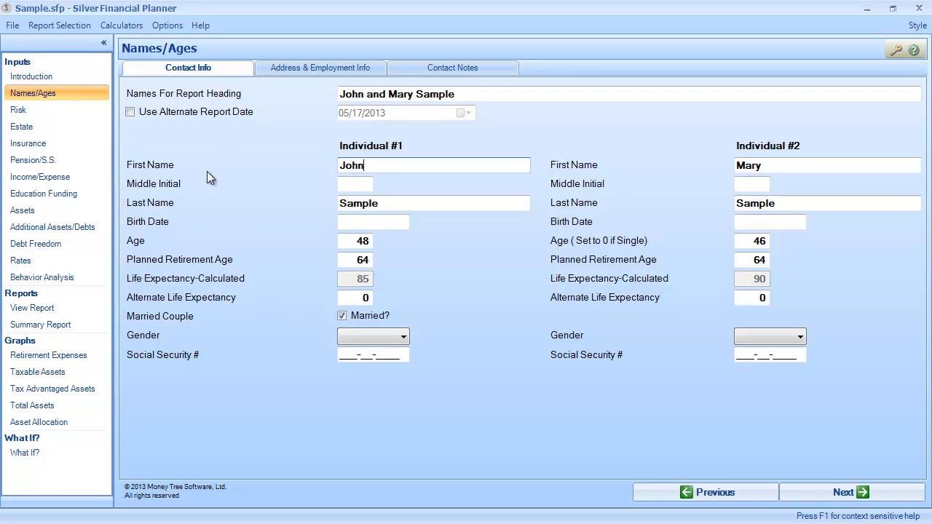
# View the option to password protect the client file, and cancel without entering a password.
pyautogui.click(163, 24)
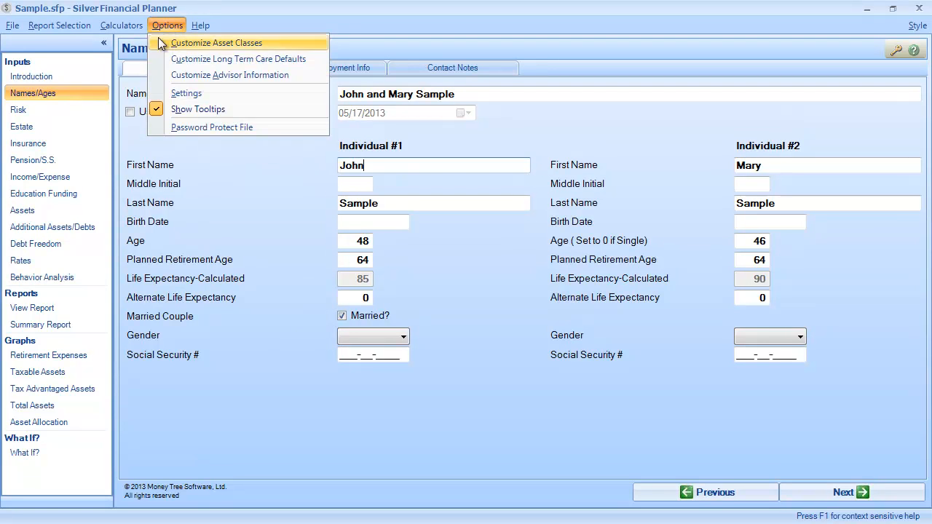
pyautogui.click(202, 126)
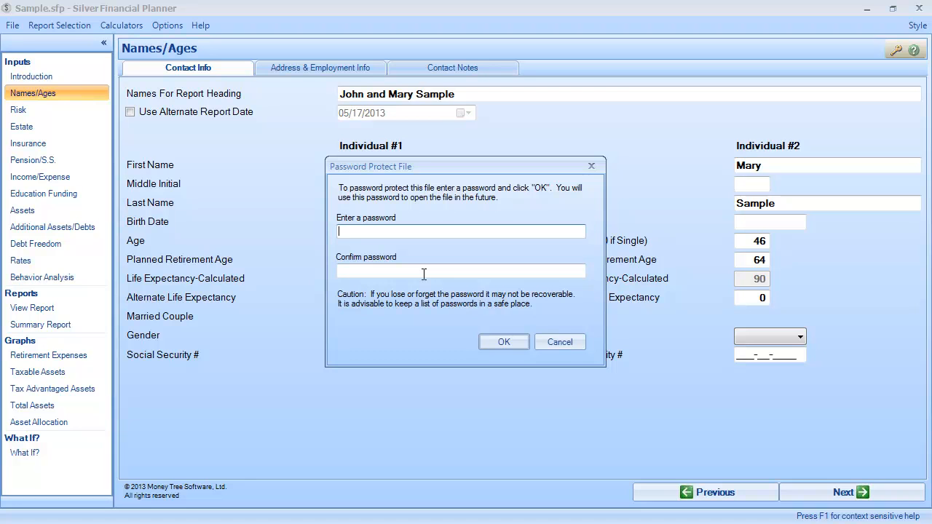
pyautogui.click(557, 347)
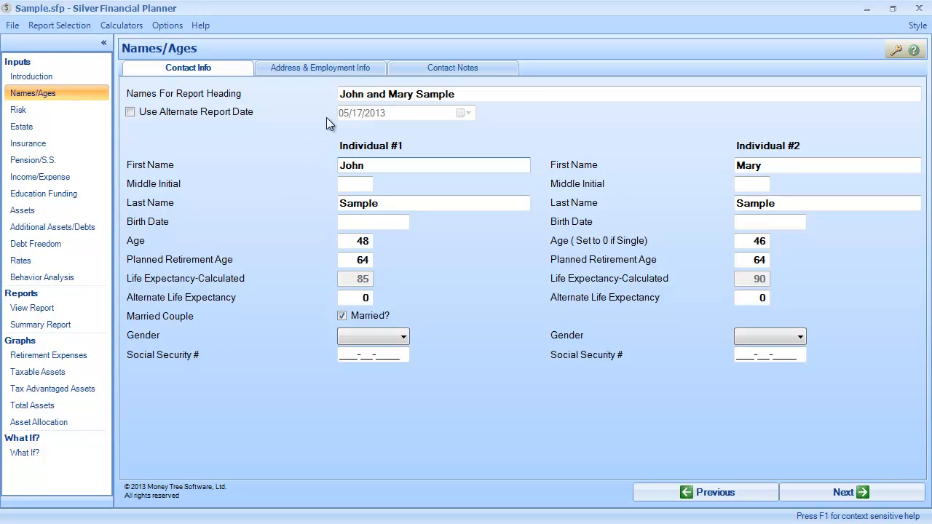
# Look over the address and employment fields and the contact notes under Names/Ages, and return to the contact info.
pyautogui.click(312, 67)
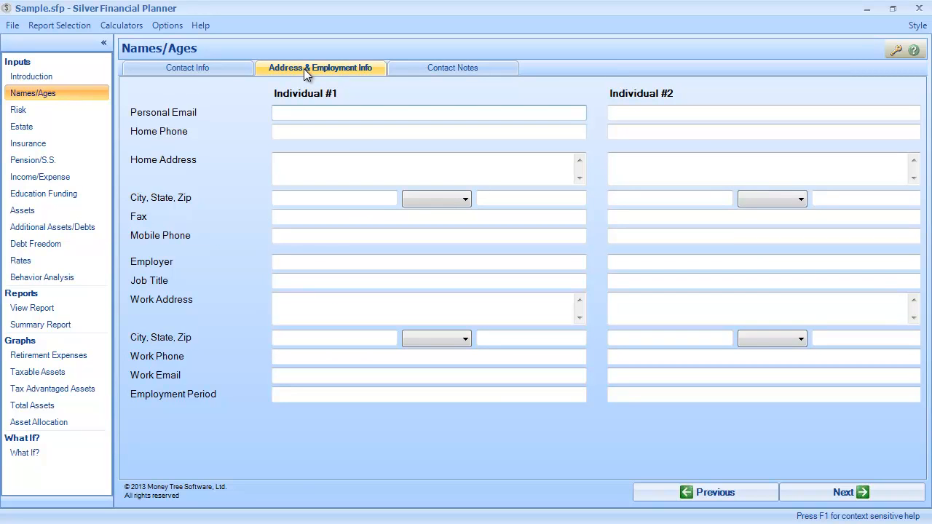
pyautogui.click(419, 67)
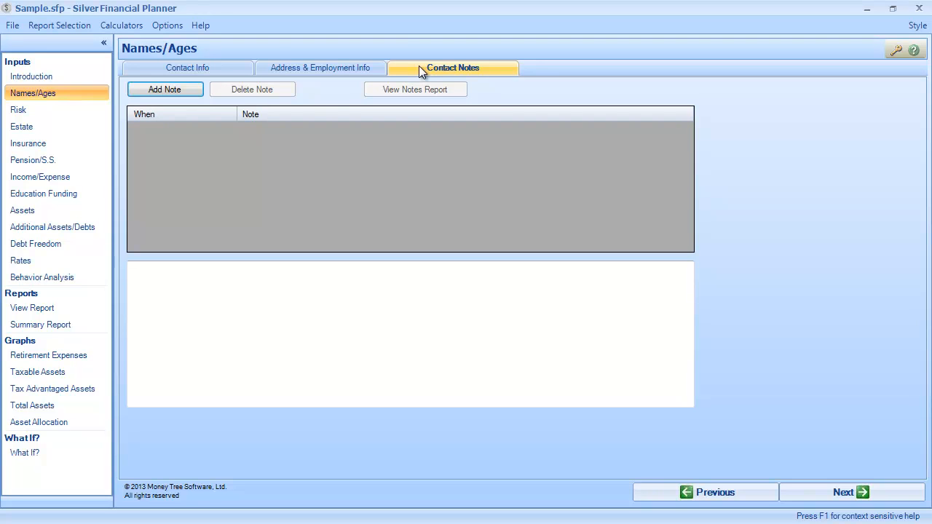
pyautogui.click(206, 68)
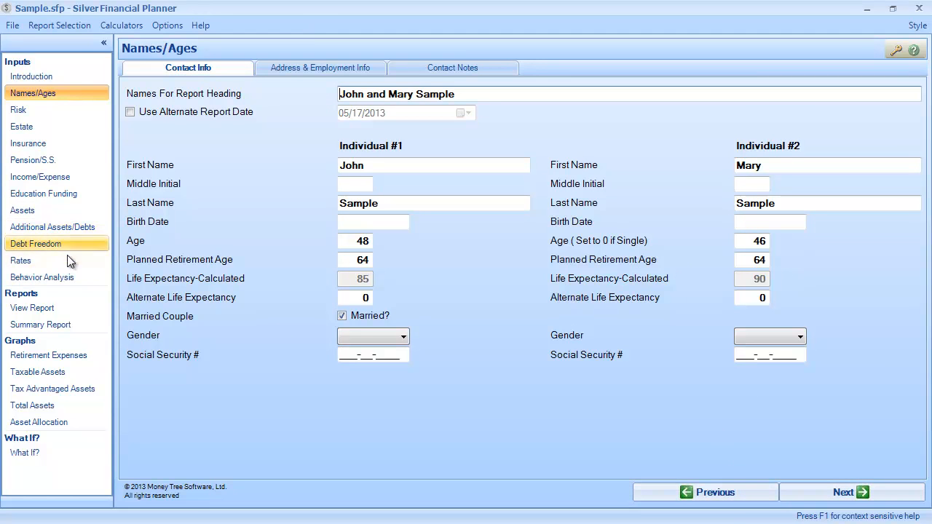
# Evaluate the answers in the Risk Tolerance Test and select Moderate as the client's risk tolerance.
pyautogui.click(30, 111)
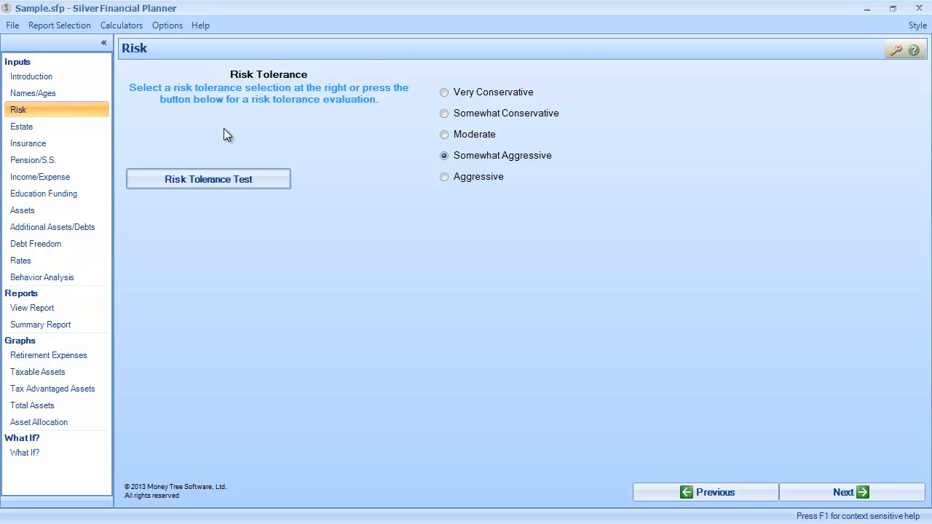
pyautogui.click(224, 178)
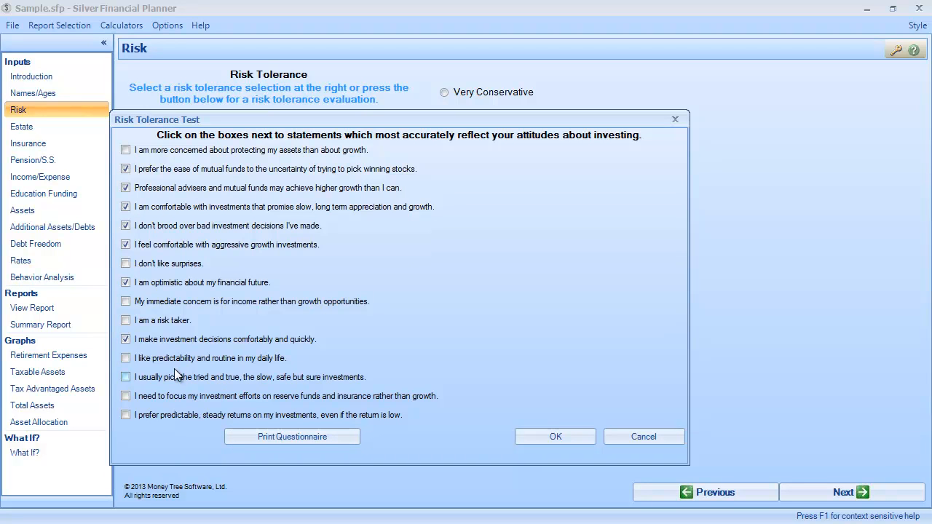
pyautogui.click(547, 439)
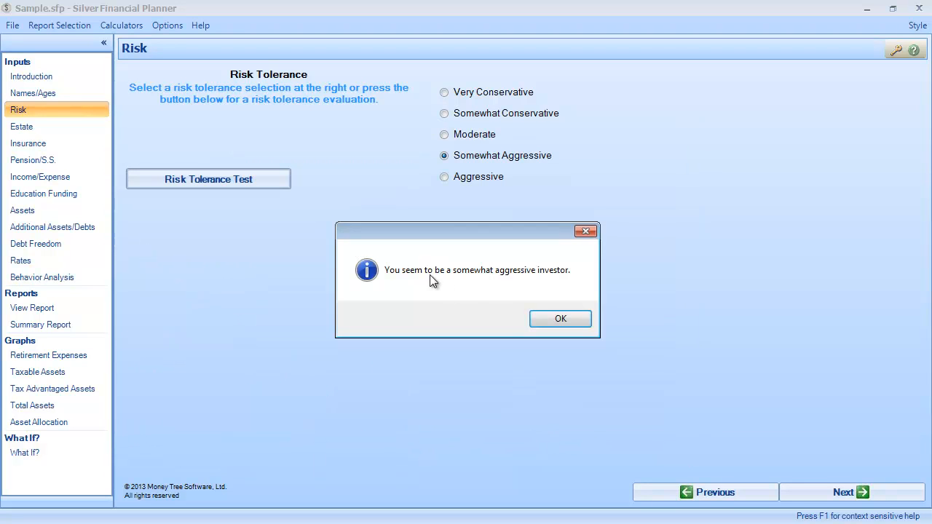
pyautogui.click(560, 319)
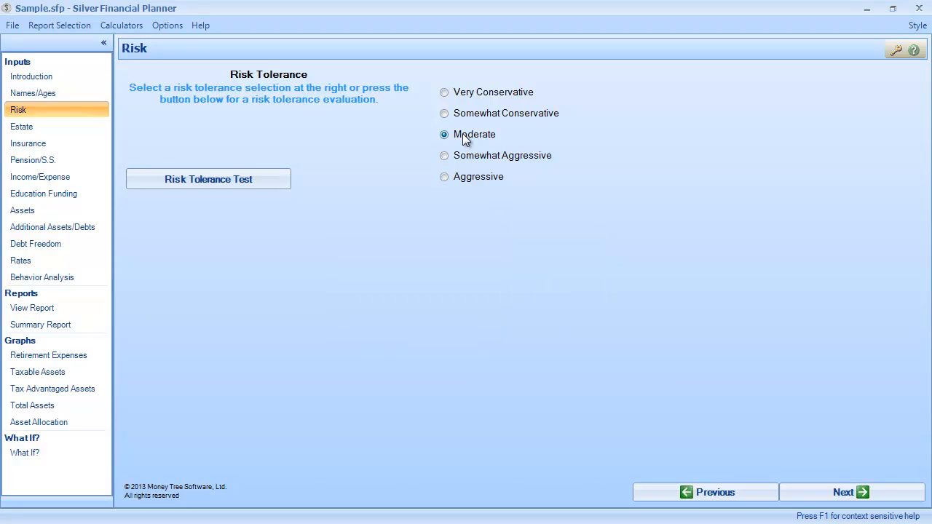
# Look over the Estate inputs and the details of the Indiv 1 Term Life insurance policy, leaving the policy without changes.
pyautogui.click(894, 493)
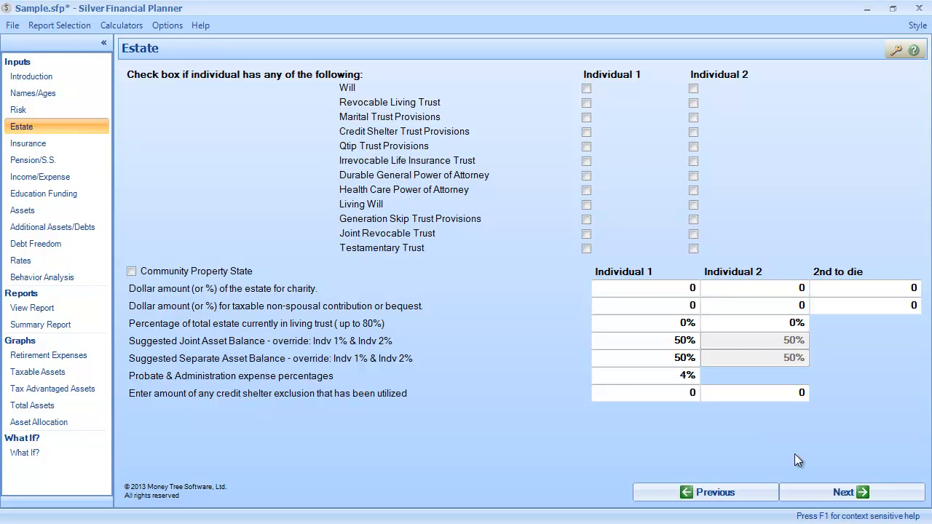
pyautogui.click(825, 496)
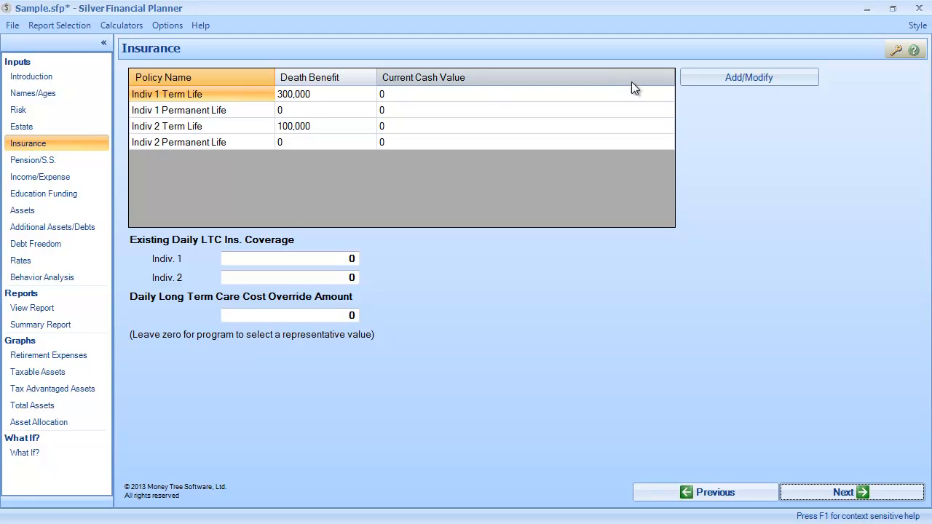
pyautogui.click(734, 78)
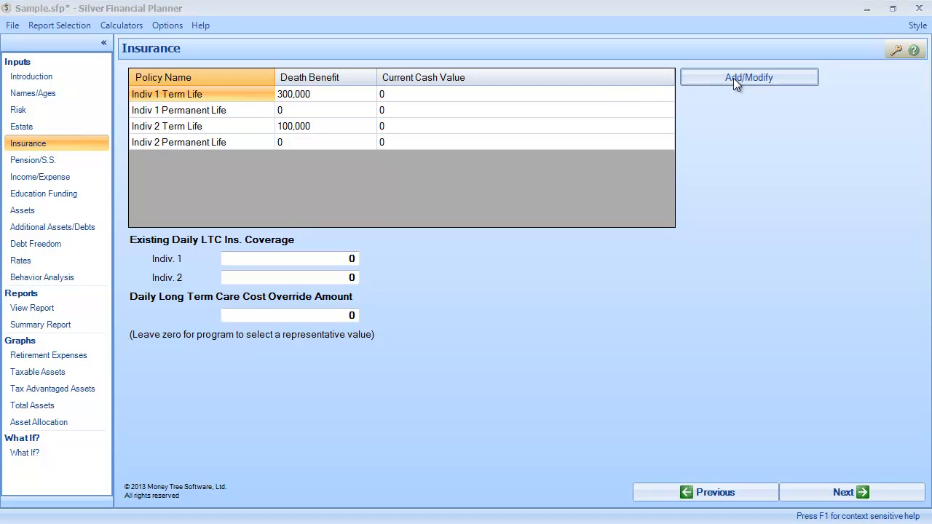
pyautogui.moveTo(404, 172); pyautogui.dragTo(495, 64)
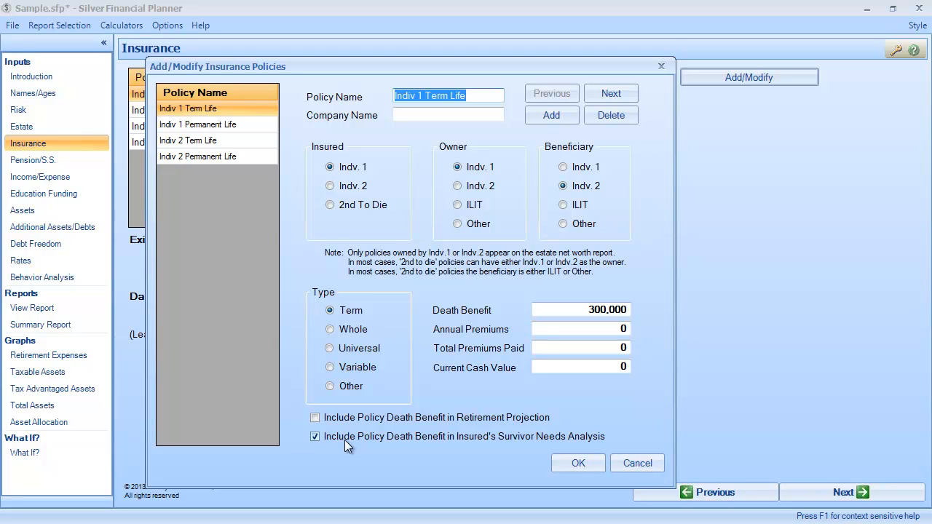
pyautogui.click(630, 464)
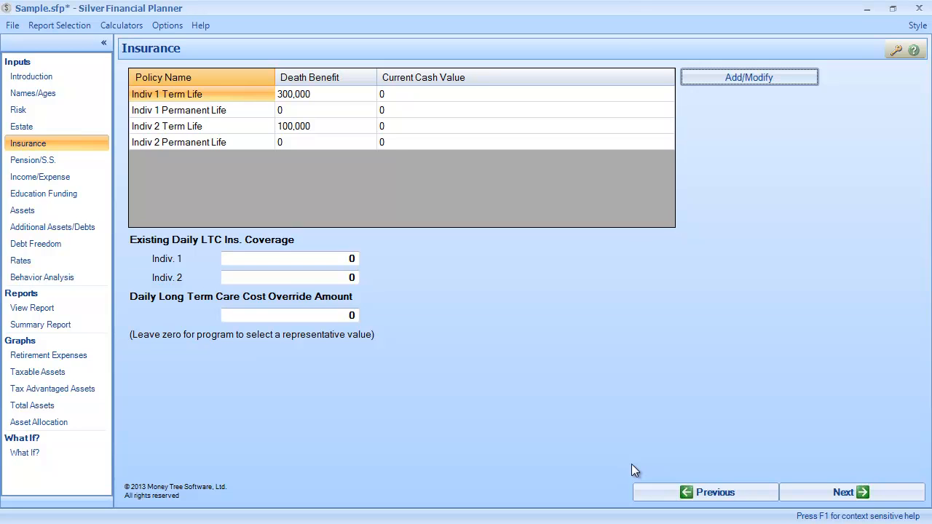
# Review the Long Term Care daily cost defaults and cancel without changes.
pyautogui.click(164, 26)
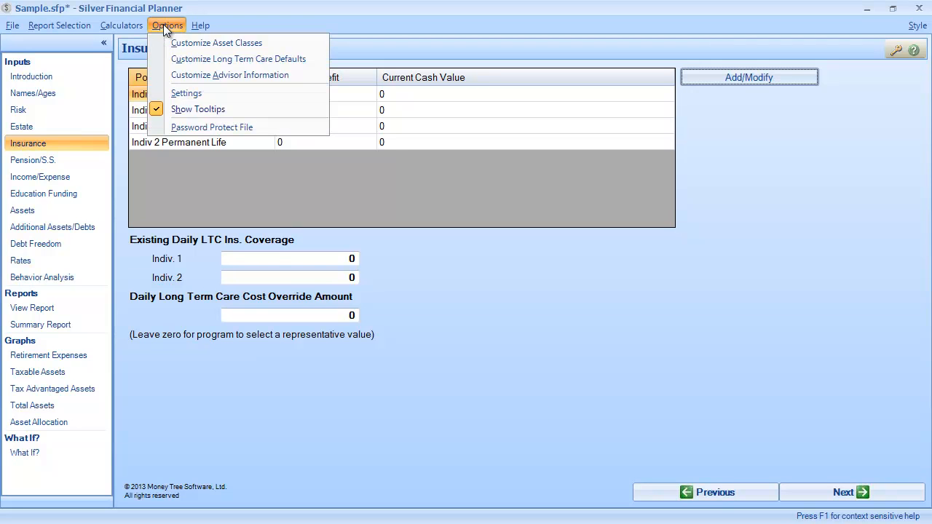
pyautogui.click(174, 64)
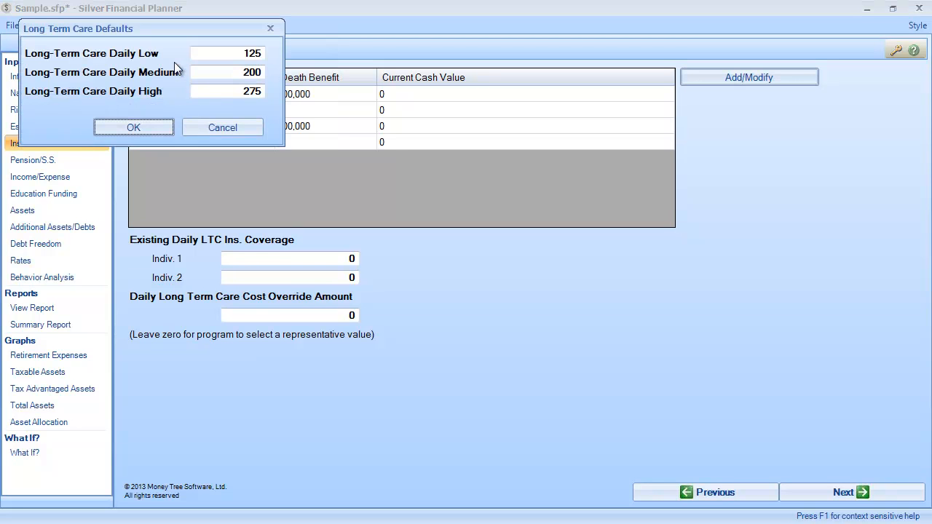
pyautogui.click(226, 135)
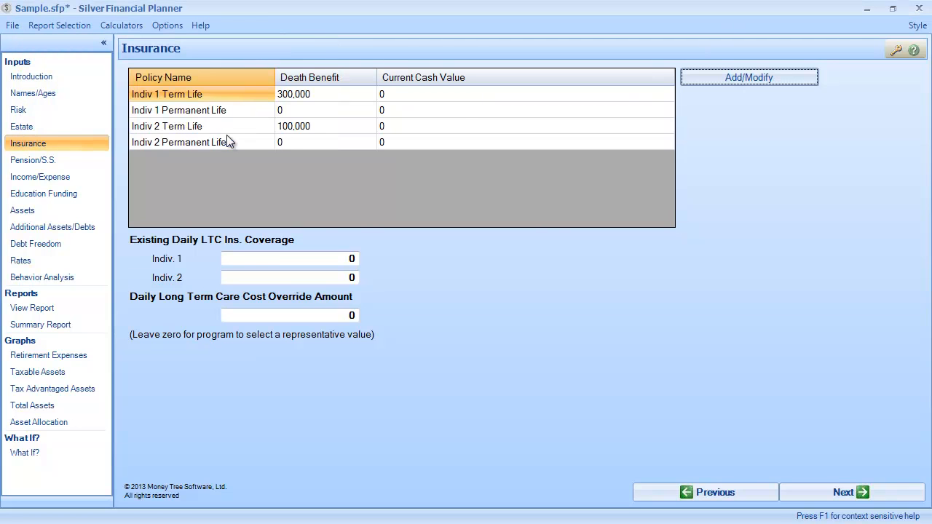
# Enter a lump-sum second pension for Individual 1 of 50,000 at age 65 with a 2% annual increase before the starting age.
pyautogui.click(859, 493)
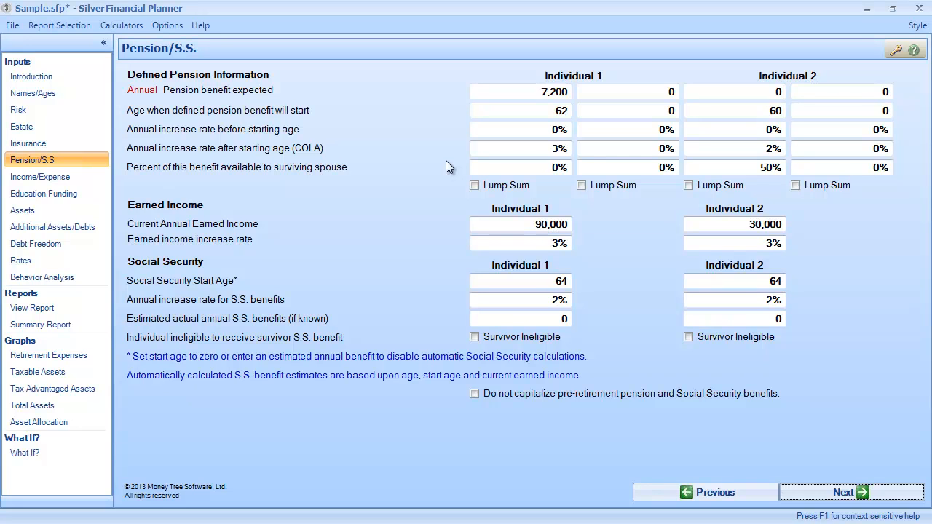
pyautogui.click(582, 185)
pyautogui.click(652, 92)
pyautogui.write('65')
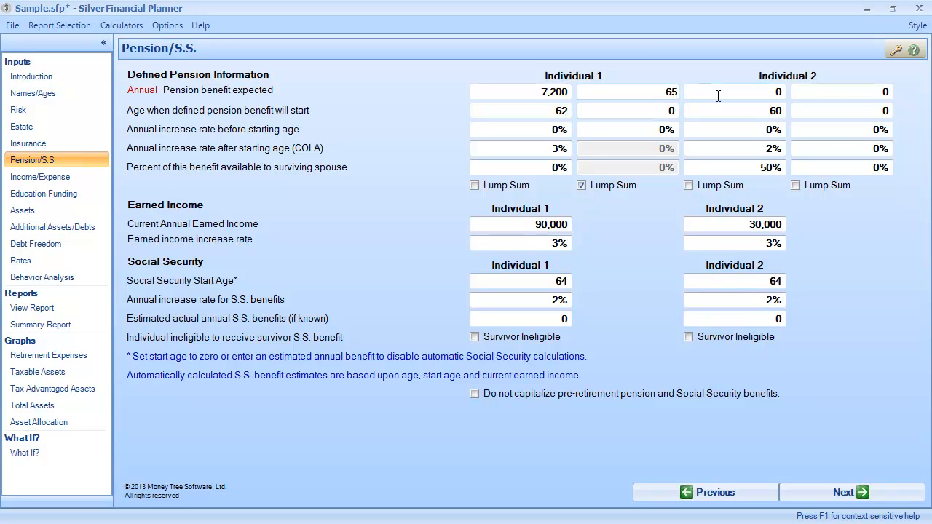
pyautogui.click(658, 110)
pyautogui.click(664, 92)
pyautogui.write('50000')
pyautogui.click(636, 111)
pyautogui.write('65')
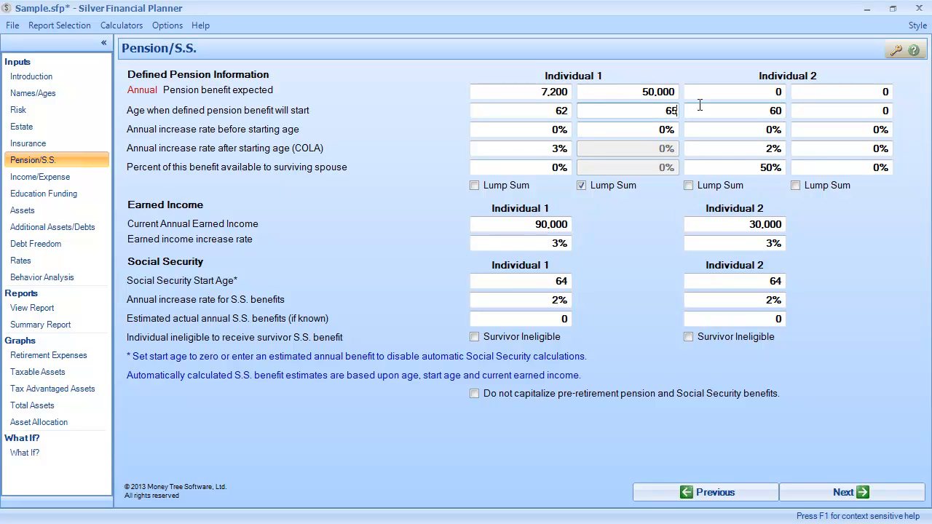
pyautogui.press('Tab')
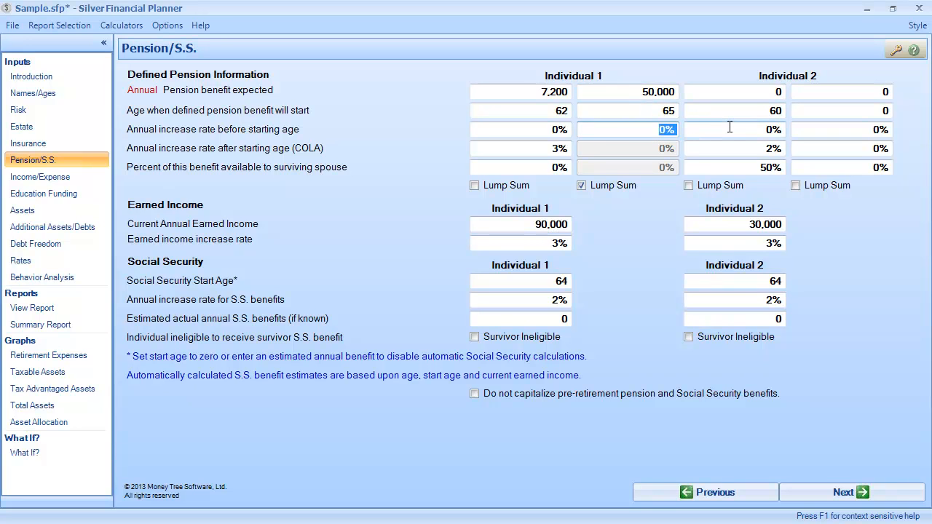
pyautogui.write('2')
pyautogui.click(725, 129)
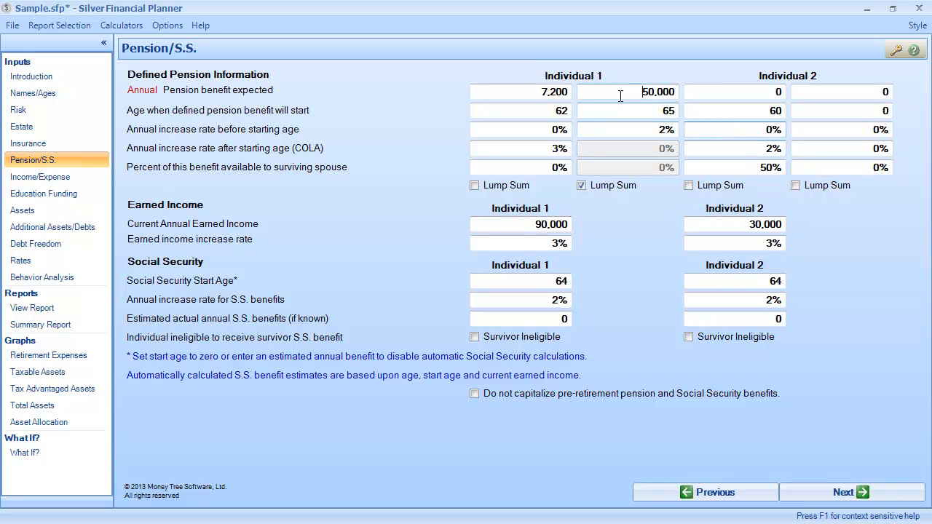
# Remove Individual 1's second pension by turning off Lump Sum, setting the benefit and starting age to 0, and clearing the increase rate.
pyautogui.click(580, 185)
pyautogui.click(655, 91)
pyautogui.write('0')
pyautogui.press('Tab')
pyautogui.write('0')
pyautogui.press('Tab')
pyautogui.press('BackSpace')
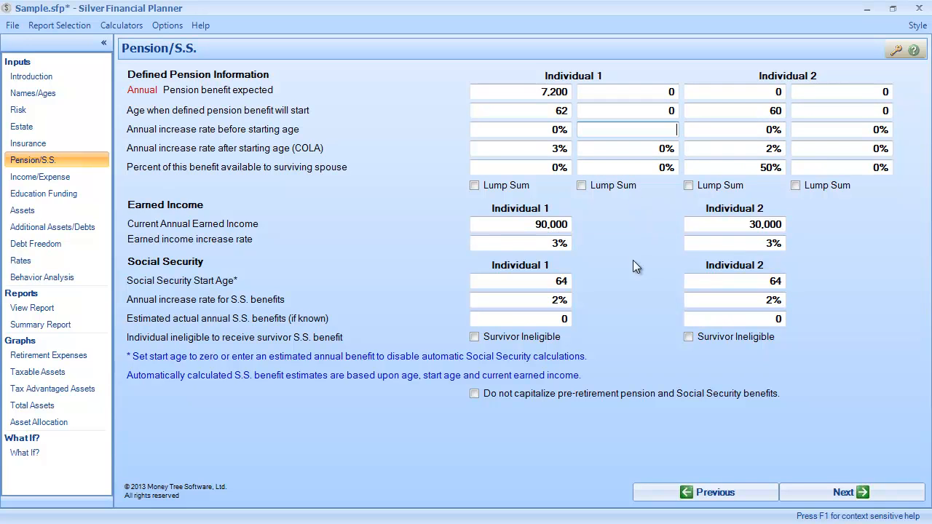
pyautogui.click(526, 242)
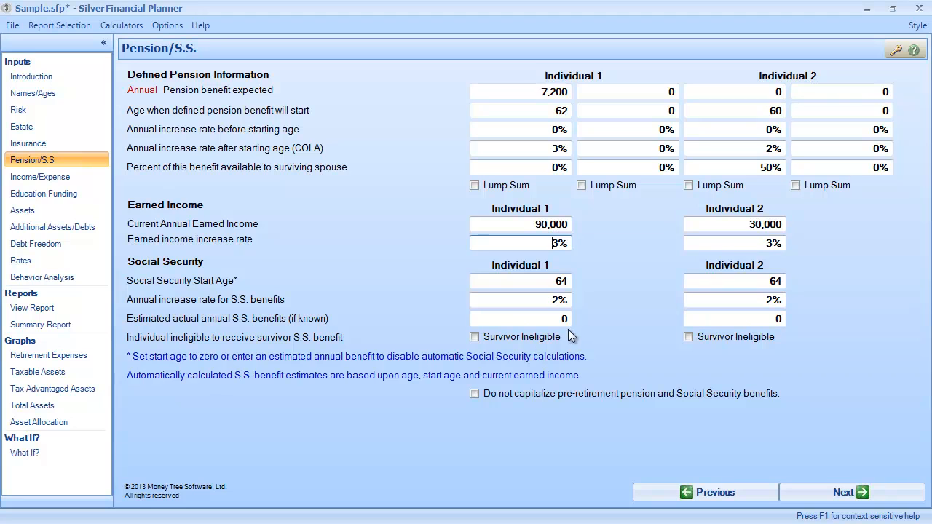
# Set Individual 1's Social Security start age to 0 and mark the individual as Survivor Ineligible.
pyautogui.click(559, 280)
pyautogui.write('0')
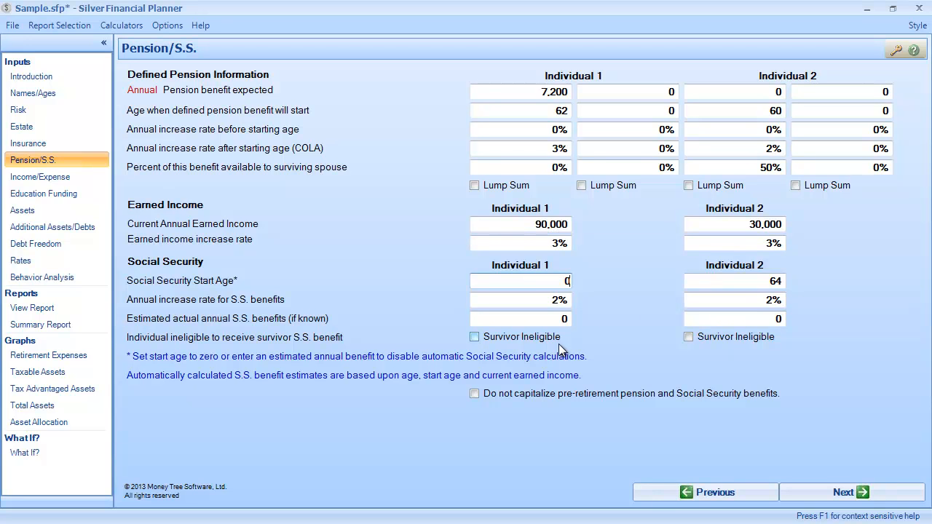
pyautogui.click(485, 340)
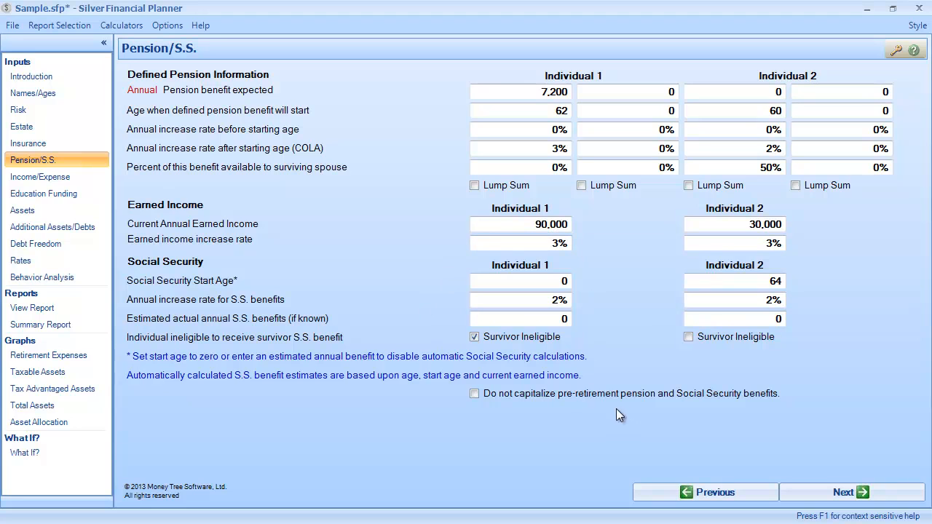
# Turn off Survivor Ineligible for Individual 1 and set the Social Security start age to 64.
pyautogui.click(521, 338)
pyautogui.click(559, 282)
pyautogui.write('64')
pyautogui.click(542, 318)
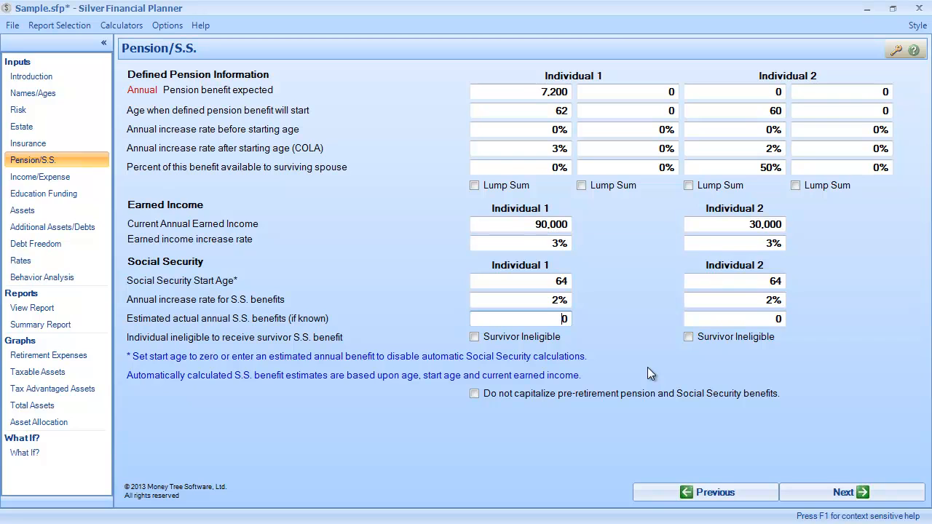
# Examine the Budget Calculation Worksheet in the Income/Expense inputs, and leave it without using the worksheet totals.
pyautogui.click(56, 181)
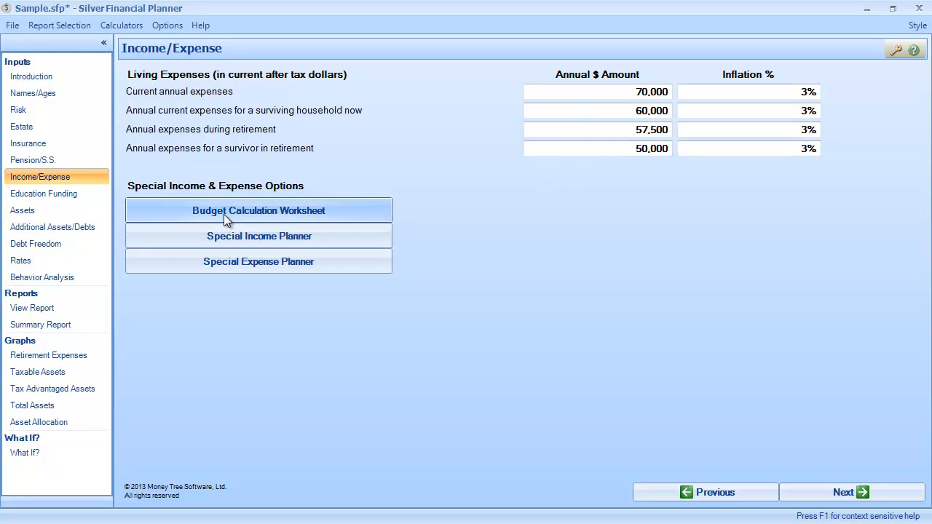
pyautogui.click(258, 210)
pyautogui.moveTo(280, 183); pyautogui.dragTo(576, 78)
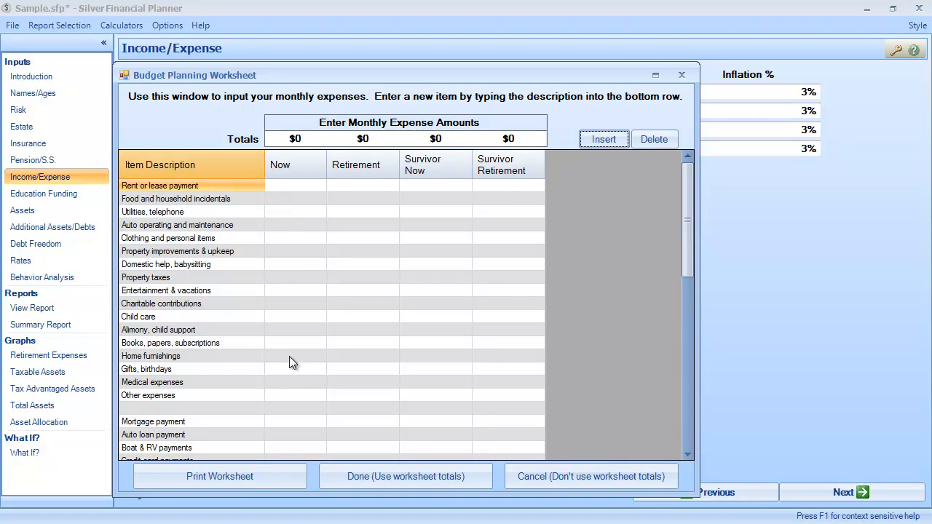
pyautogui.click(606, 473)
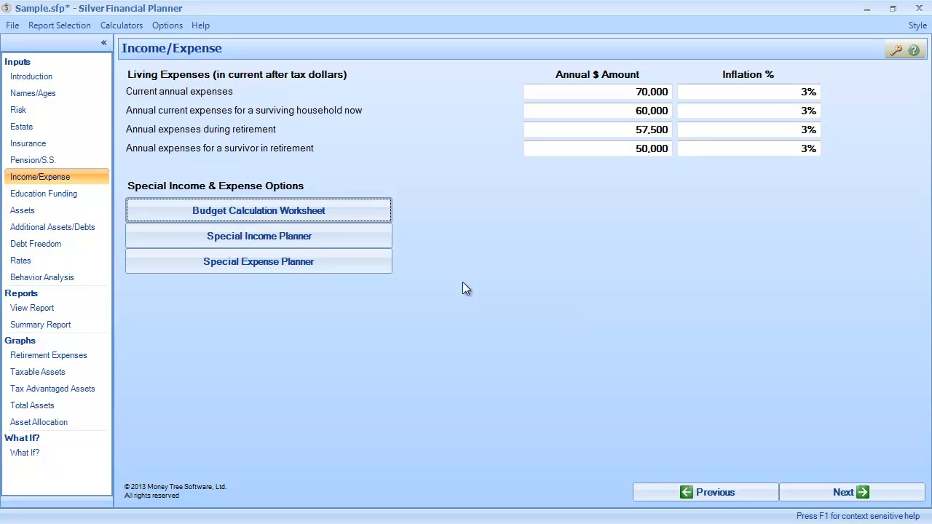
# Fill in a special income entry "Sale of land" with 35,000 annually, 1% increase, first year 2020 and 10 years, and discard it.
pyautogui.click(376, 243)
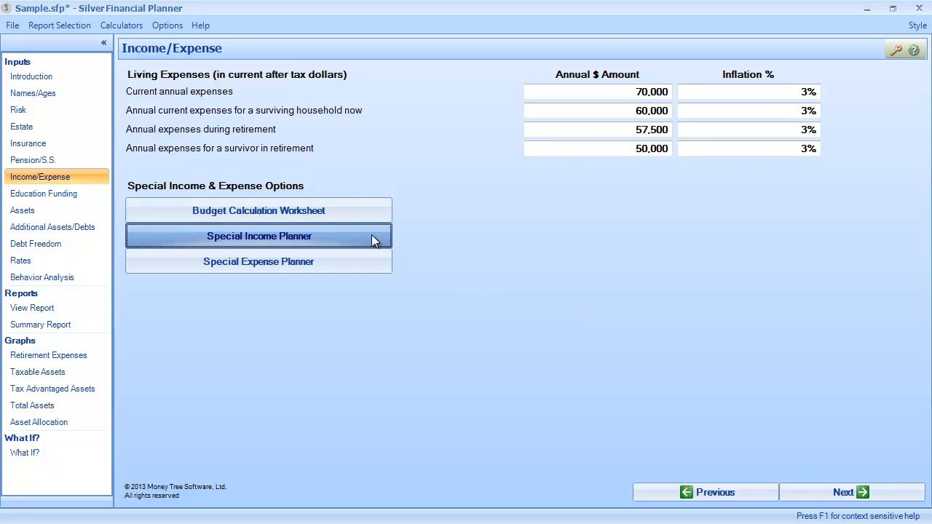
pyautogui.write('Sale of land')
pyautogui.press('Tab')
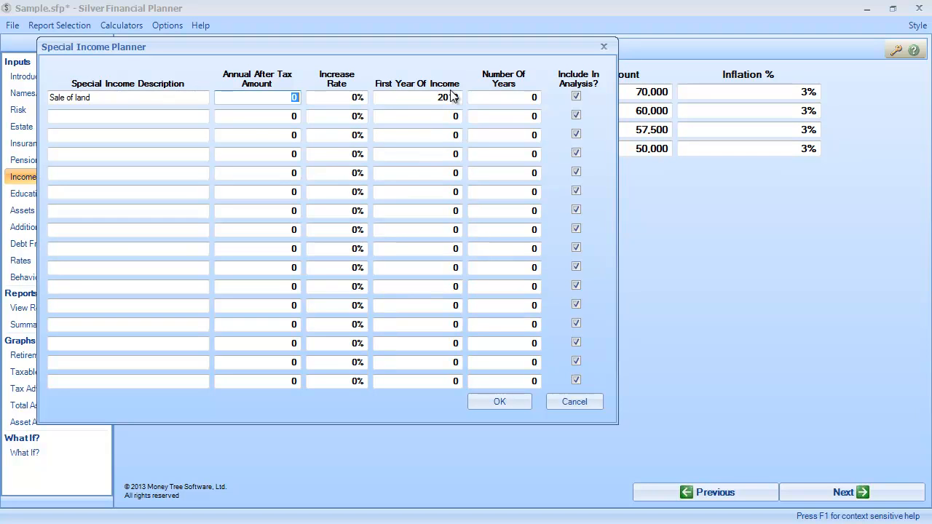
pyautogui.write('35000')
pyautogui.press('Tab')
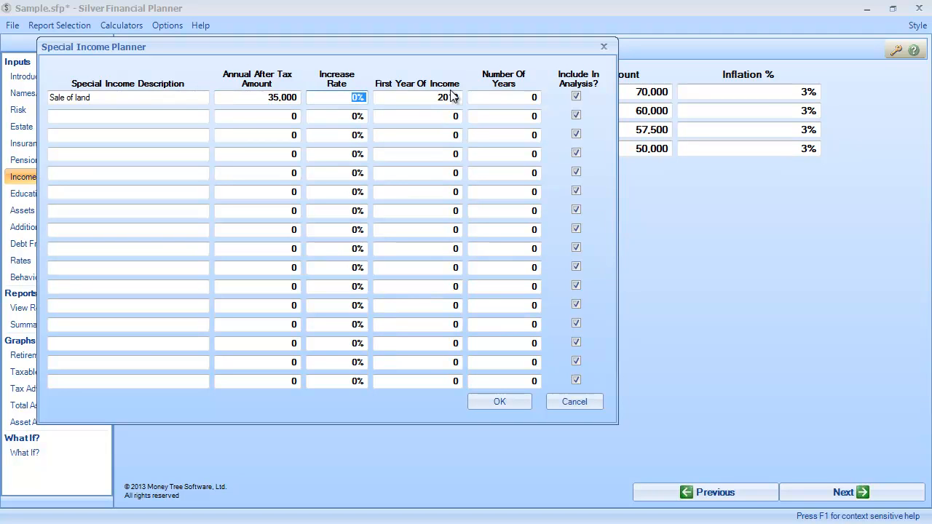
pyautogui.write('1')
pyautogui.press('Tab')
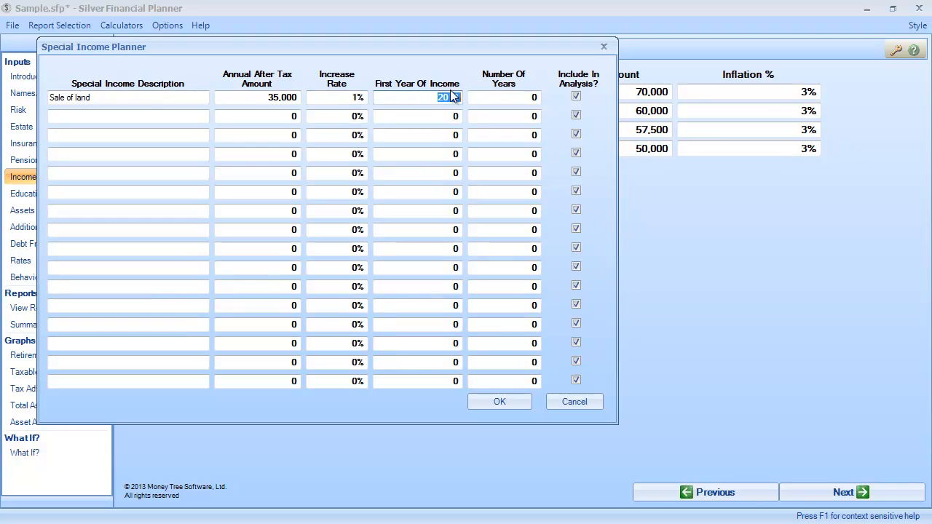
pyautogui.write('2020')
pyautogui.press('Tab')
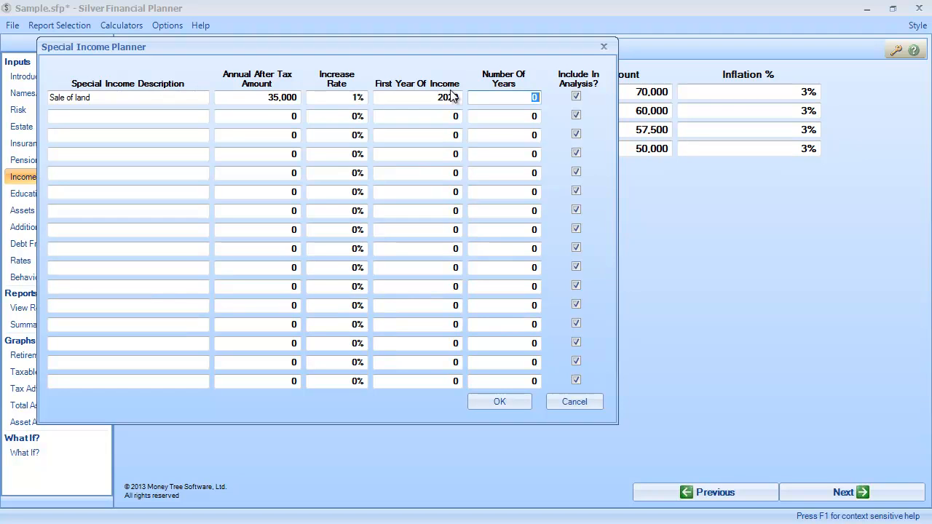
pyautogui.write('1')
pyautogui.write('0')
pyautogui.click(577, 401)
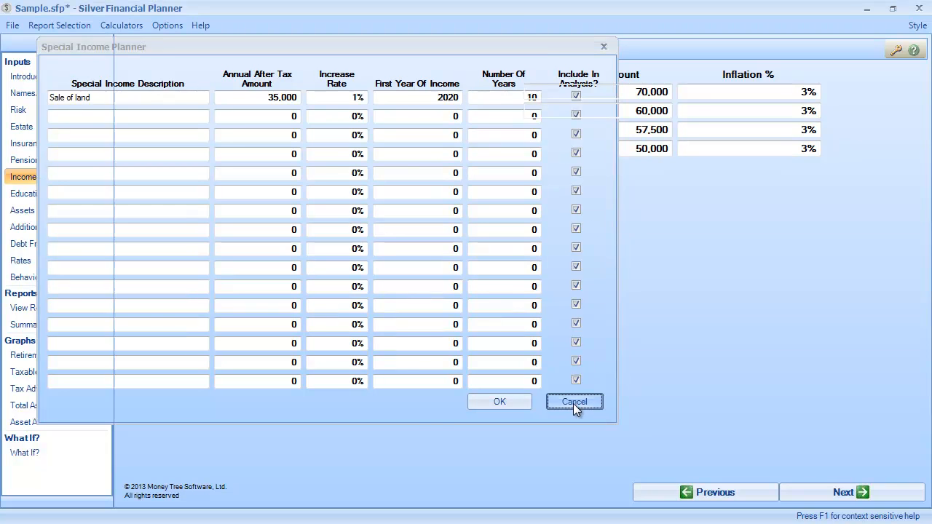
pyautogui.click(573, 403)
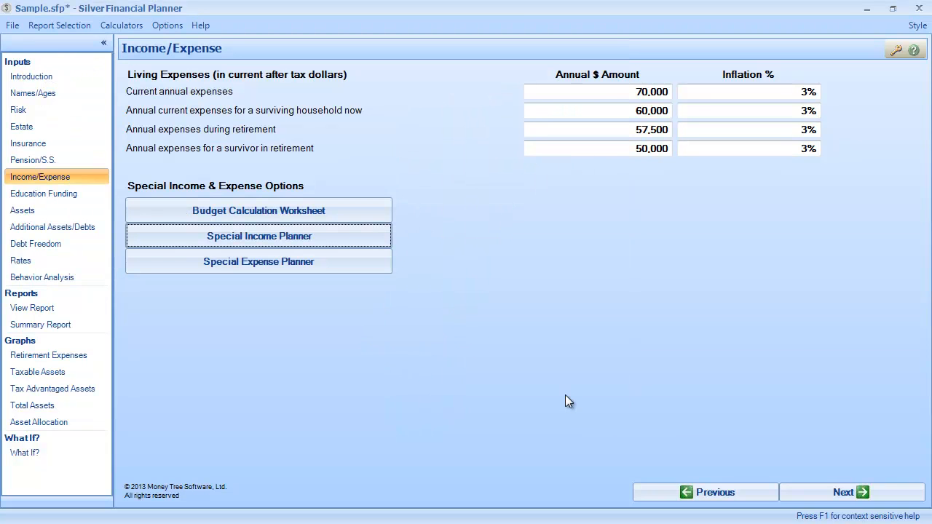
# Examine the expense entries and their priorities in the Special Expense Planner, and leave it without saving.
pyautogui.click(367, 265)
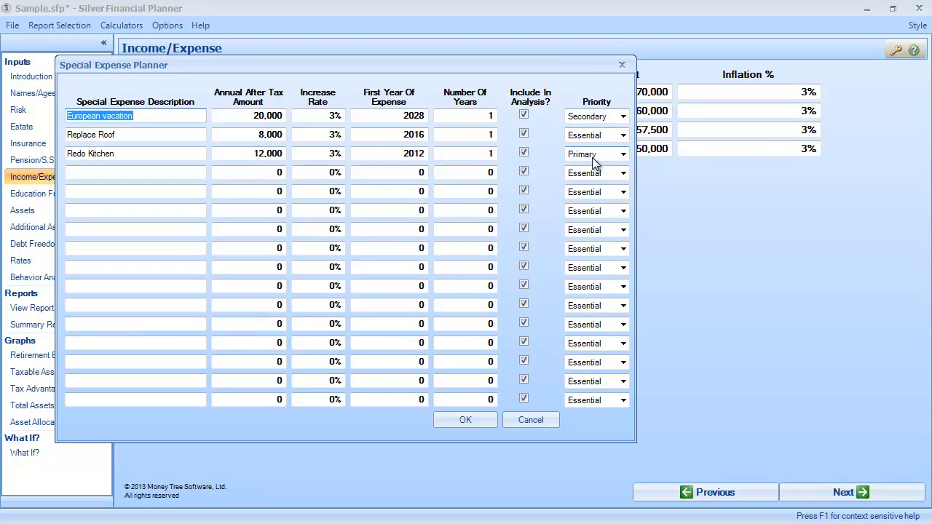
pyautogui.click(530, 422)
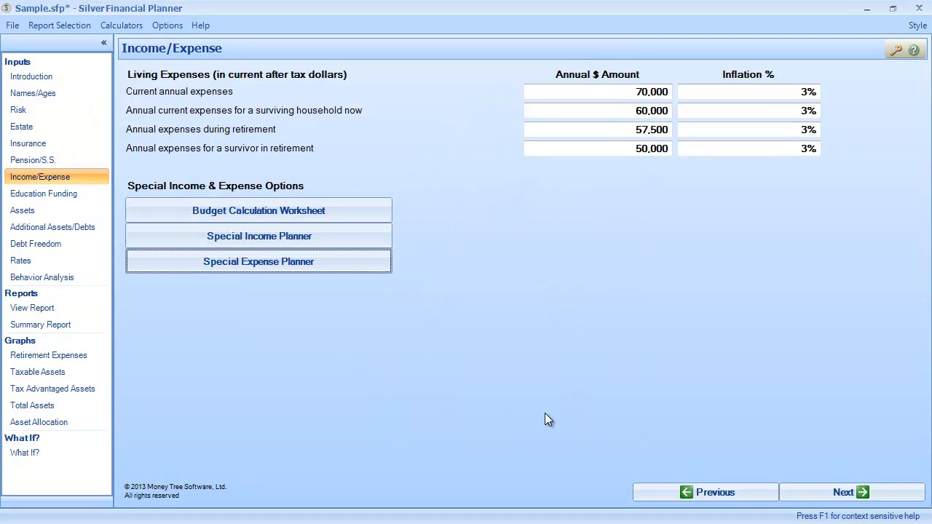
# Set the first child's yearly education cost from the college cost estimator, using Oregon State University in Oregon with in-state tuition and housing costs.
pyautogui.click(39, 194)
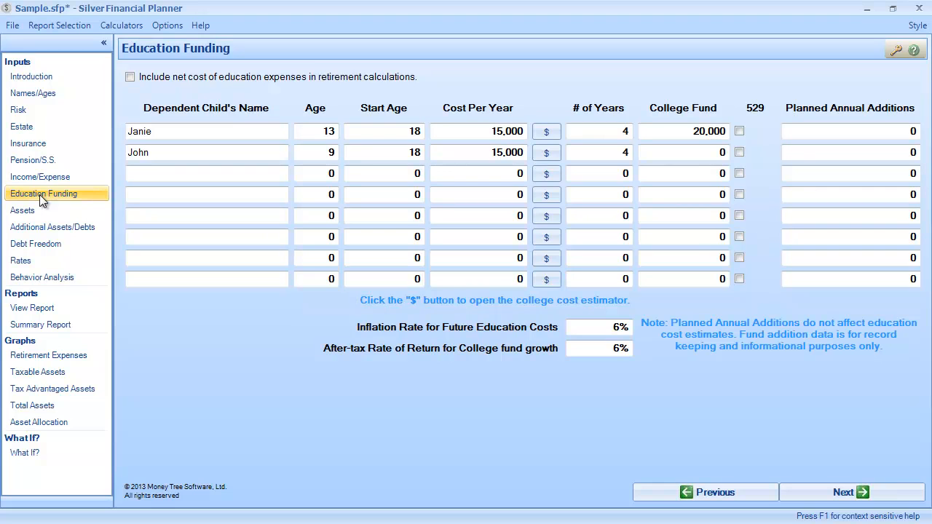
pyautogui.click(545, 133)
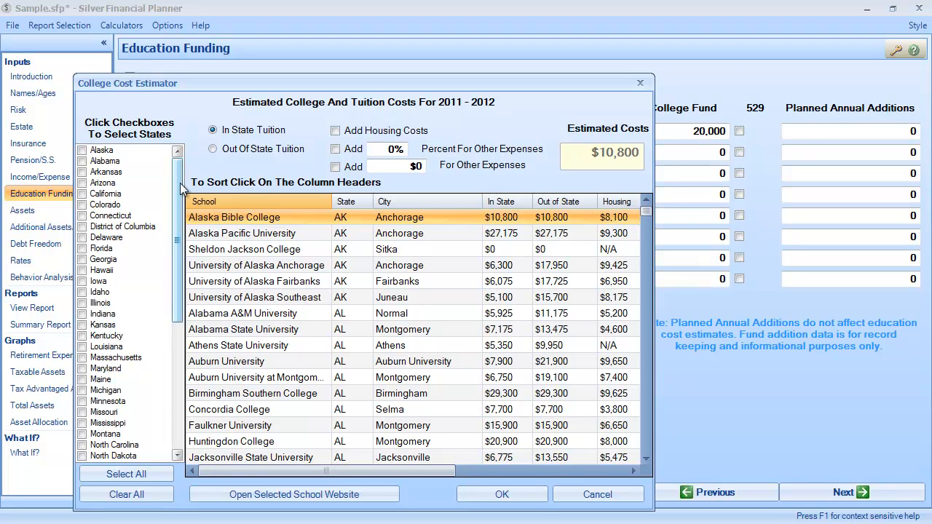
pyautogui.moveTo(177, 182); pyautogui.dragTo(157, 289)
pyautogui.click(83, 346)
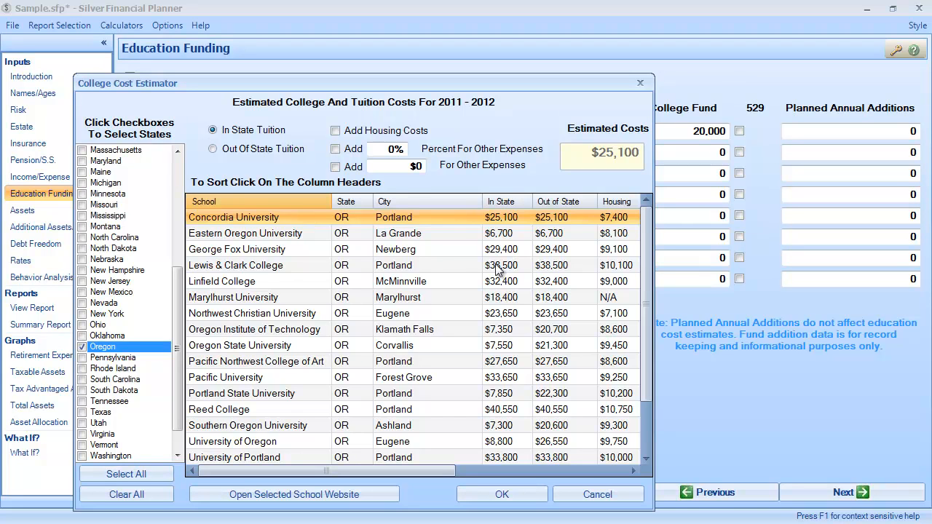
pyautogui.click(292, 345)
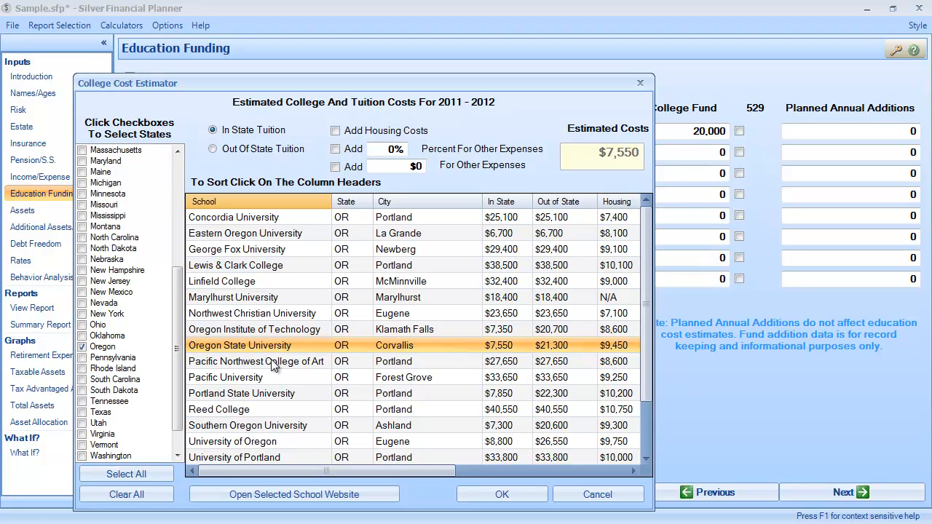
pyautogui.click(336, 132)
pyautogui.click(507, 492)
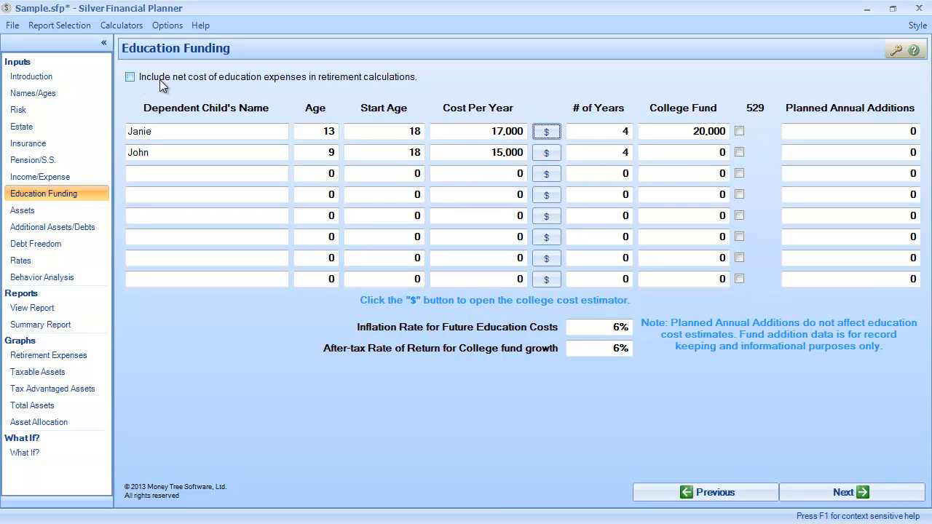
# Turn on including the net cost of education expenses in retirement calculations, and turn it off again.
pyautogui.click(323, 82)
pyautogui.click(264, 80)
# Examine the asset summary and the details of existing assets, including Stock Mutual Funds, Annuity and IRA, in the asset editor.
pyautogui.click(28, 210)
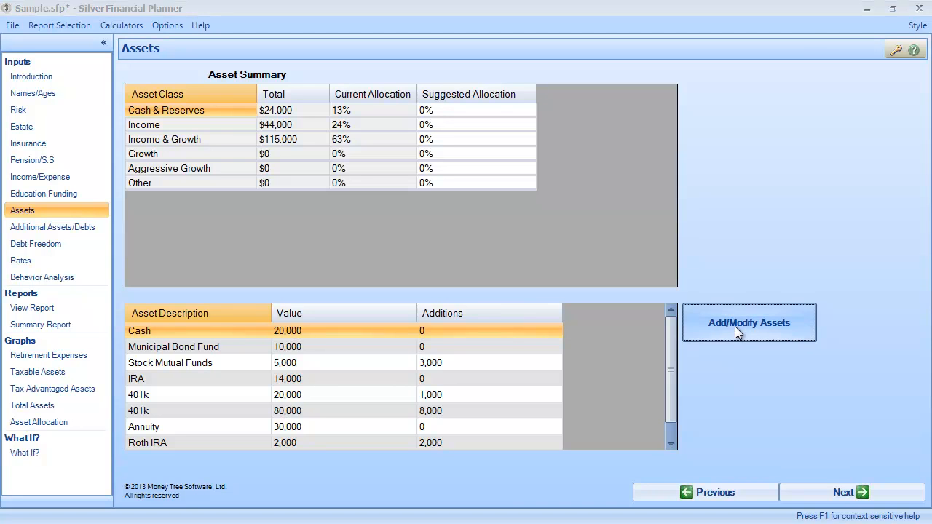
pyautogui.moveTo(0, 61); pyautogui.dragTo(574, 62)
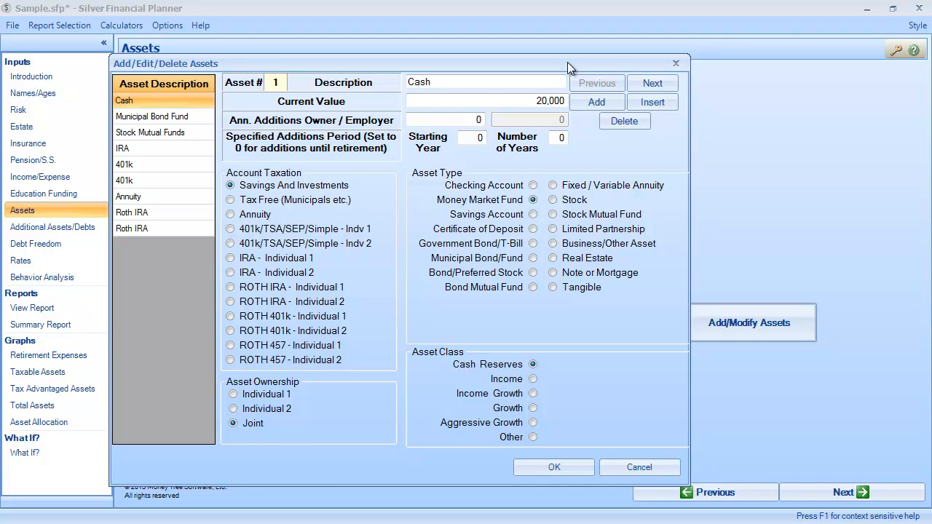
pyautogui.click(157, 131)
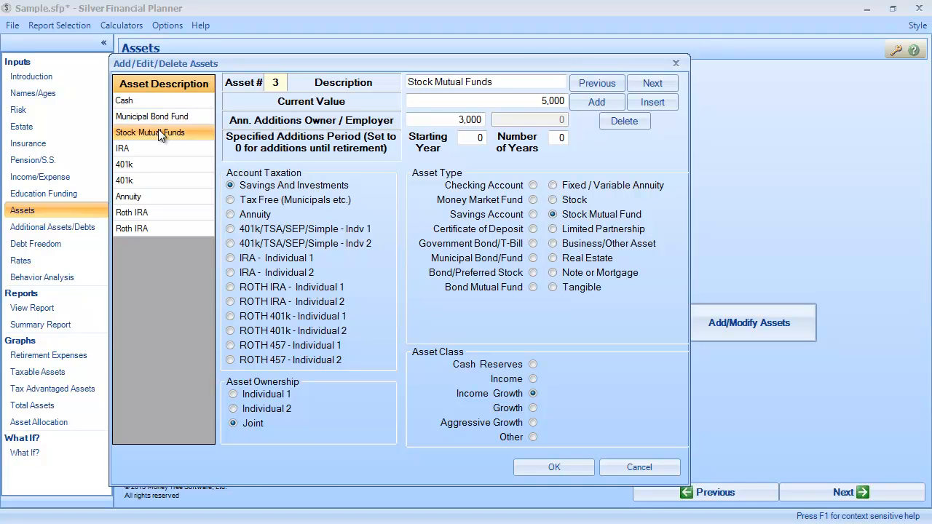
pyautogui.click(149, 197)
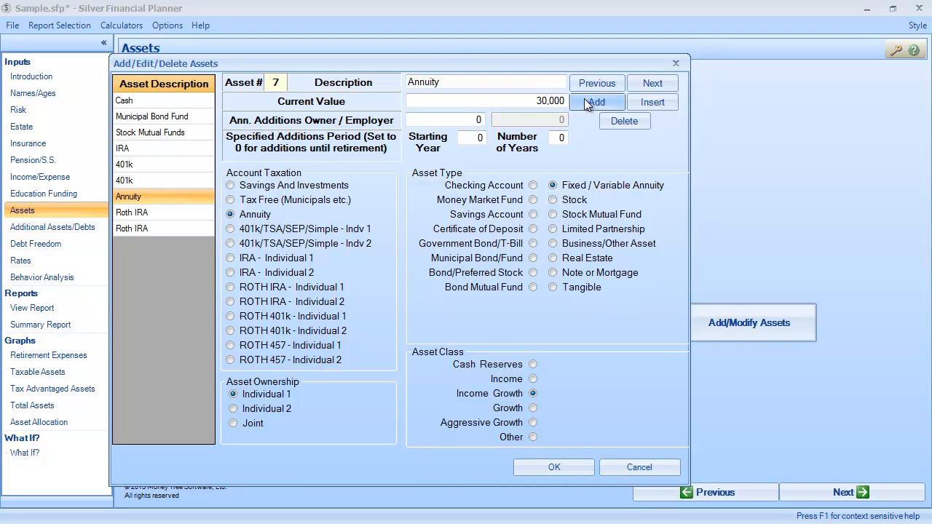
pyautogui.click(616, 85)
pyautogui.click(634, 86)
pyautogui.click(604, 86)
pyautogui.click(609, 85)
pyautogui.click(609, 85)
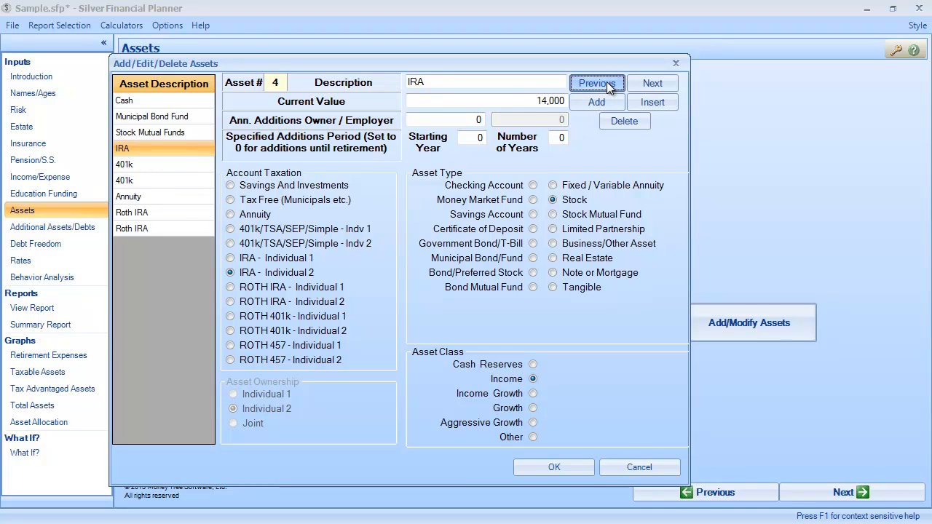
# Add a new blank asset to the asset list and delete it again.
pyautogui.click(597, 103)
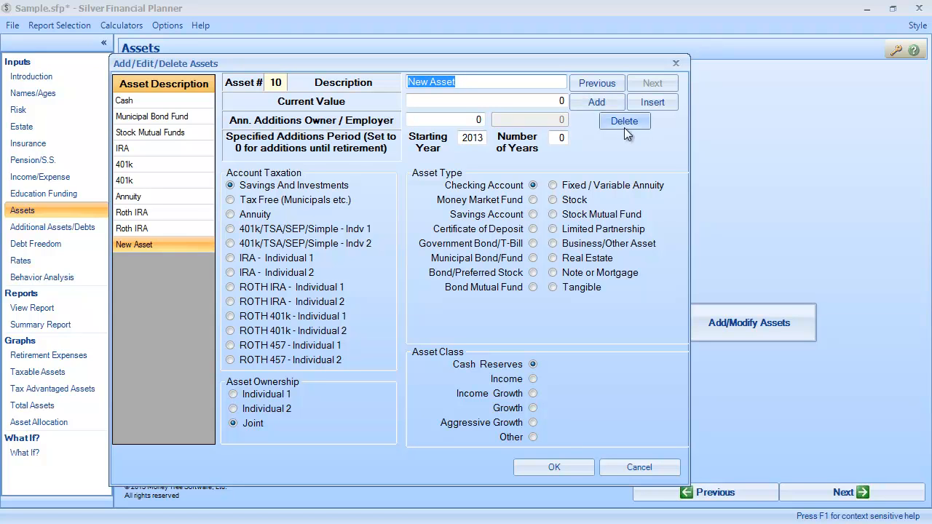
pyautogui.click(623, 123)
pyautogui.click(444, 318)
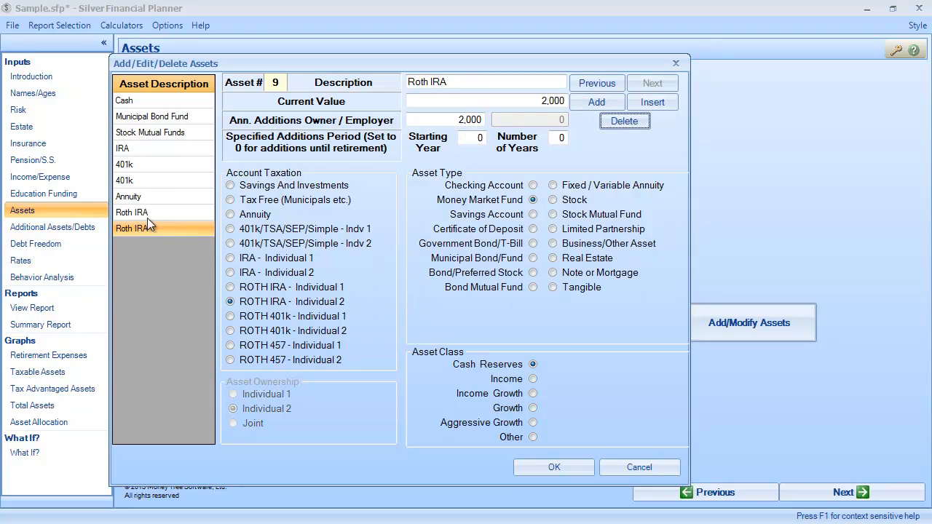
# Enter an employer annual addition of 1000 for Individual 1's 20,000 401k, and discard the asset changes.
pyautogui.click(133, 166)
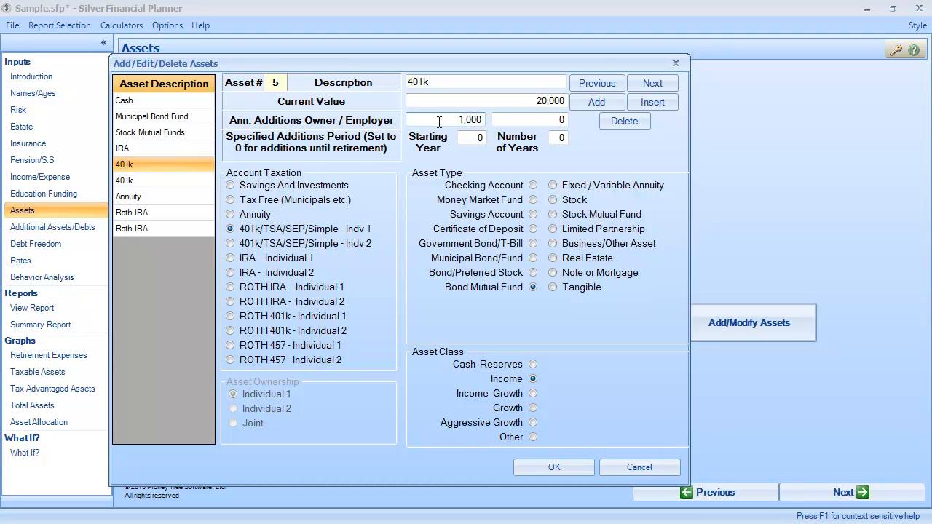
pyautogui.click(534, 118)
pyautogui.moveTo(534, 118); pyautogui.dragTo(575, 123)
pyautogui.write('1000')
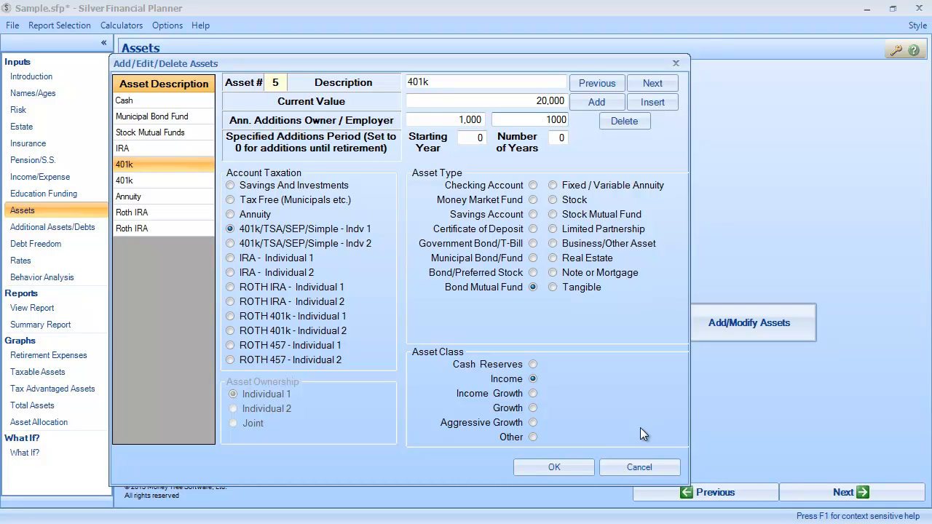
pyautogui.click(639, 469)
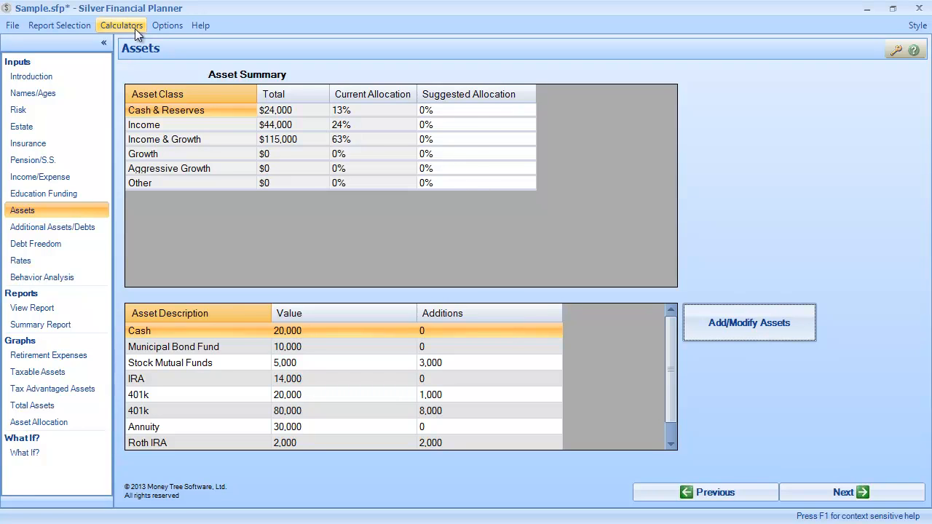
# Check where asset classes are customized, and examine the Additional Assets/Debts inputs.
pyautogui.click(166, 26)
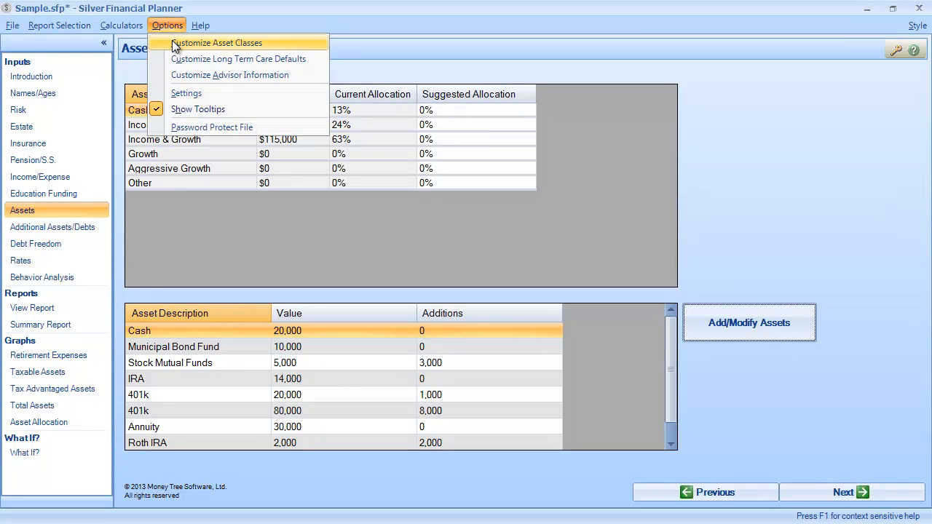
pyautogui.click(767, 184)
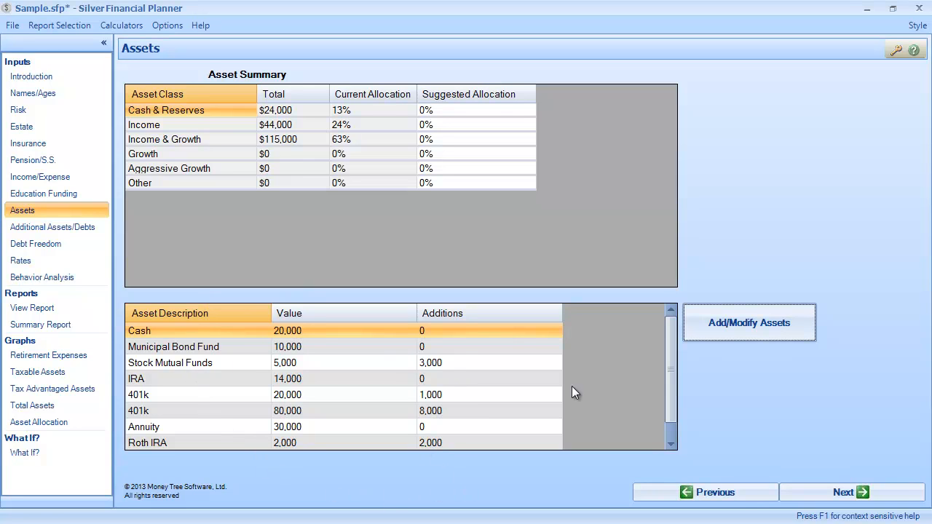
pyautogui.click(793, 494)
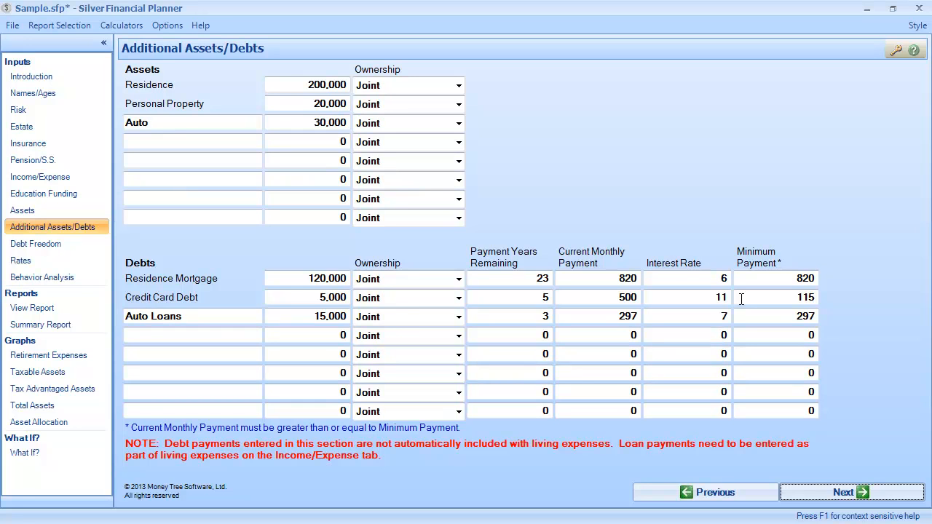
# Set the additional monthly amount applied to debt repayment in the Debt Freedom inputs to 100.
pyautogui.click(38, 246)
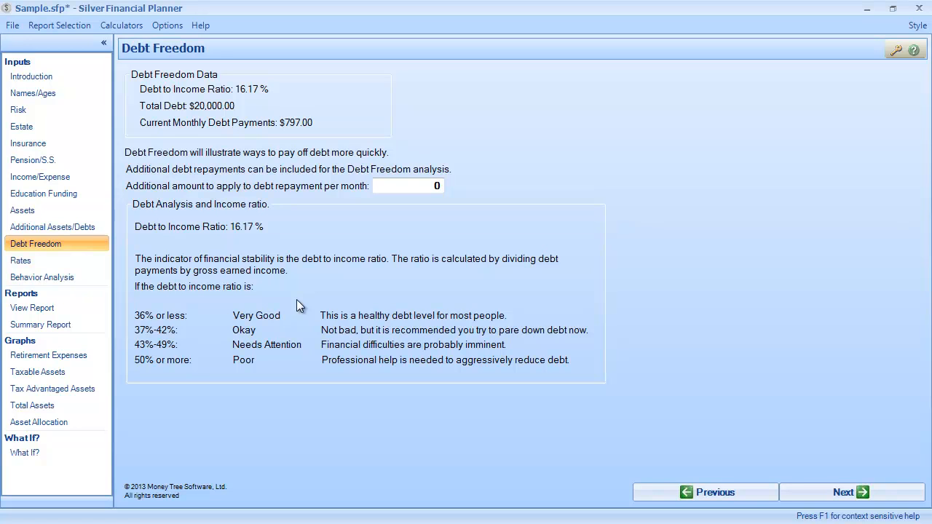
pyautogui.click(441, 187)
pyautogui.write('11')
pyautogui.press('BackSpace')
pyautogui.write('00')
# Examine the Rates assumptions and the Behavior Analysis inputs and graph.
pyautogui.click(44, 267)
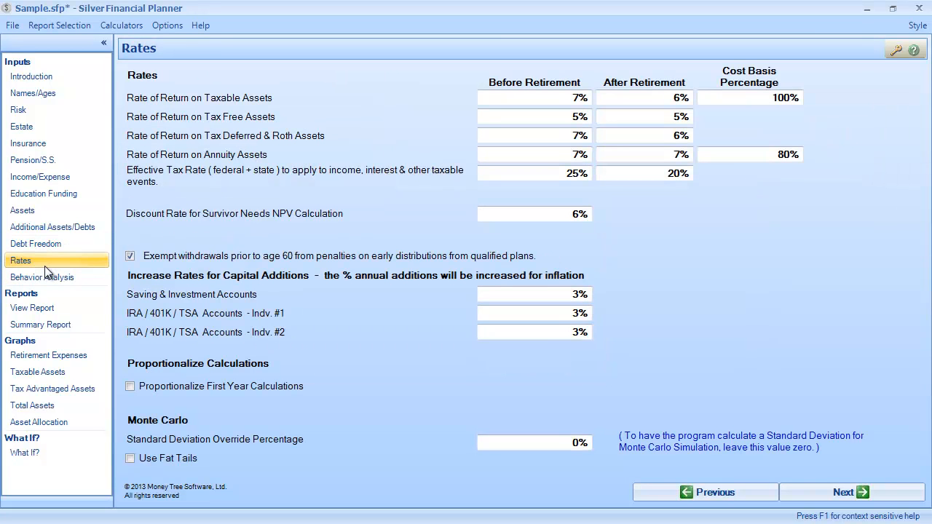
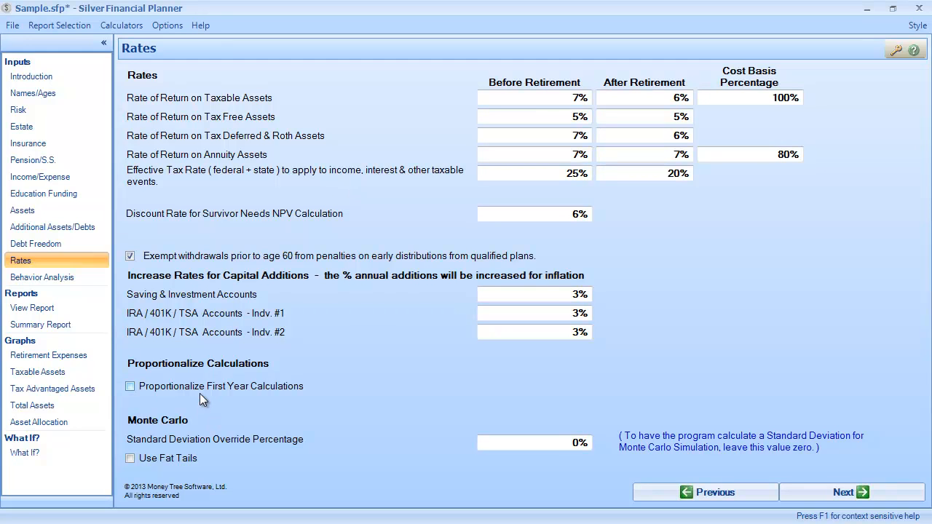
pyautogui.moveTo(200, 393)
pyautogui.click(84, 277)
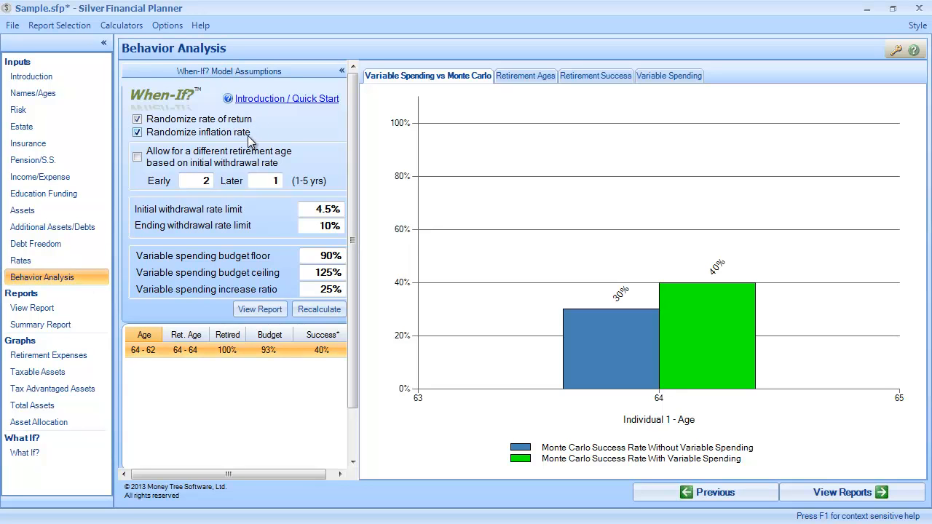
pyautogui.moveTo(249, 140)
# Set the annual Roth IRA additions to 5,000 for both individuals in the What If? scenario and recalculate it.
pyautogui.click(27, 457)
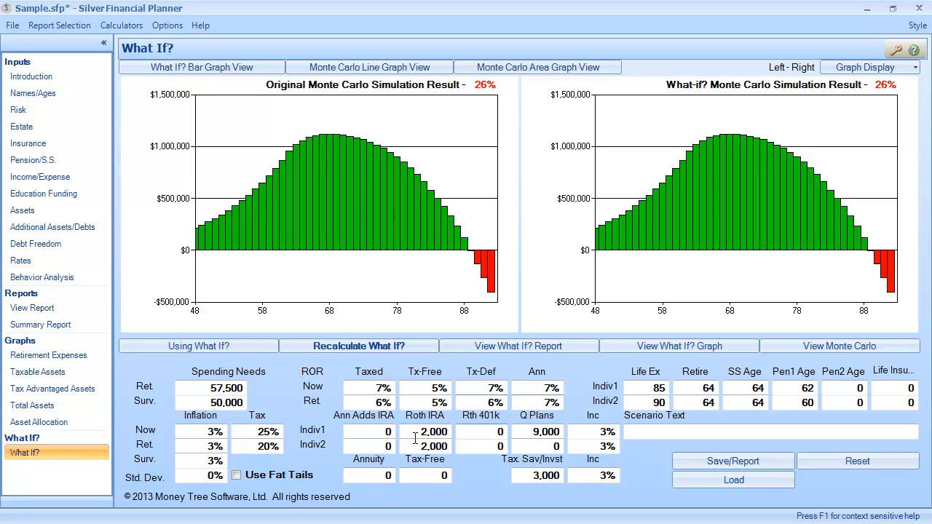
pyautogui.moveTo(415, 434); pyautogui.dragTo(575, 434)
pyautogui.write('5,0')
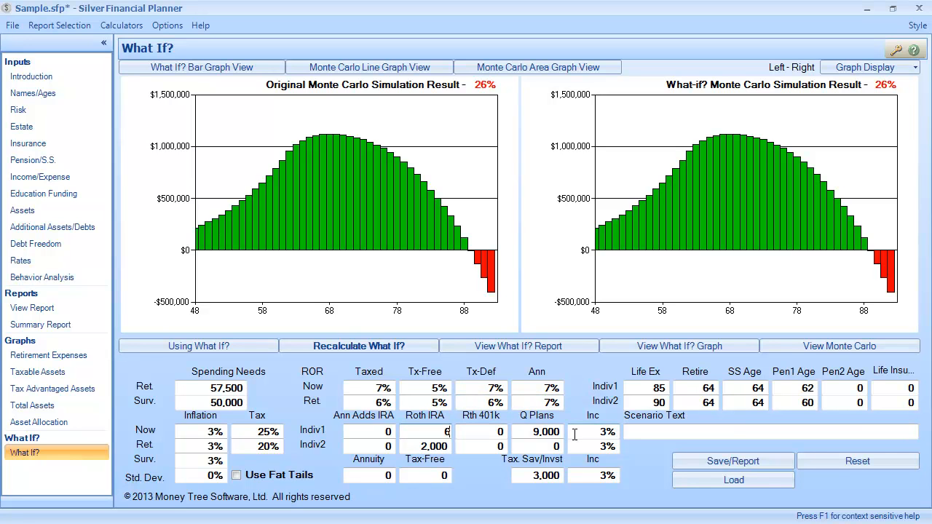
pyautogui.write('000')
pyautogui.press('Tab')
pyautogui.write('5000')
pyautogui.click(483, 433)
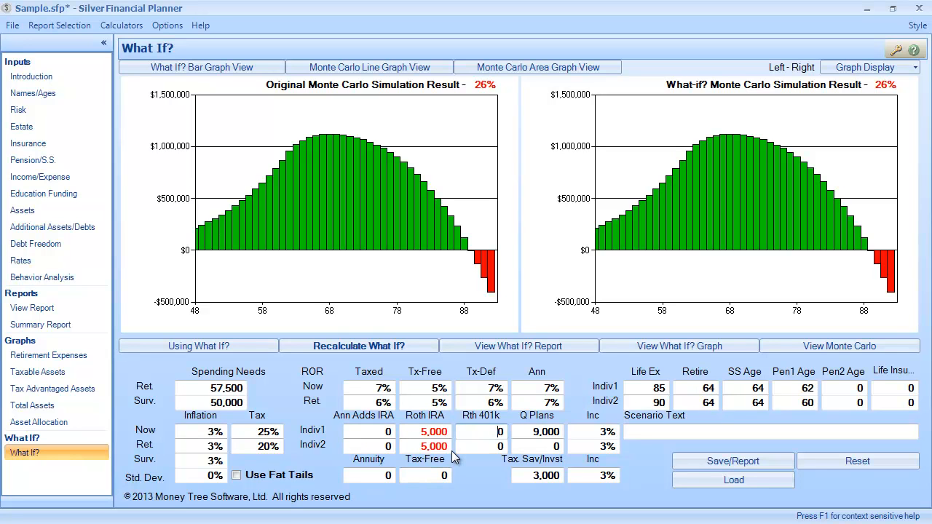
pyautogui.click(380, 350)
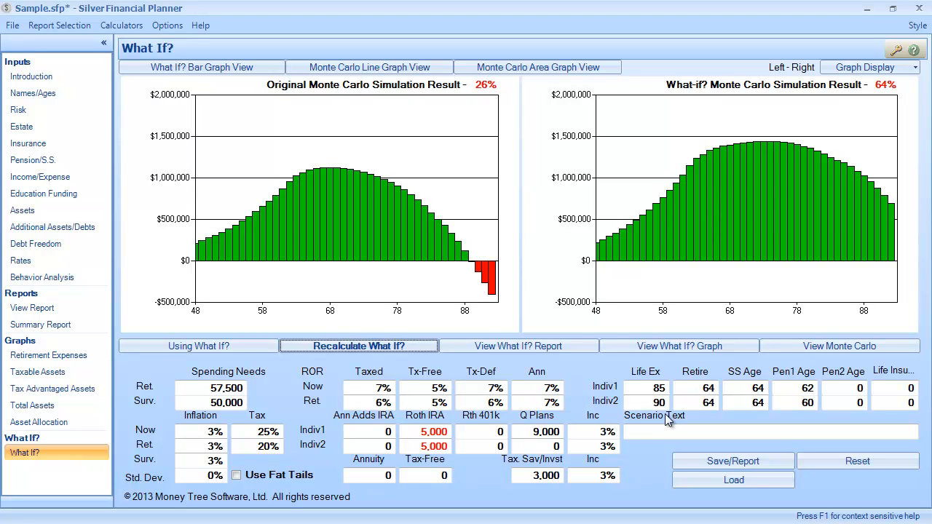
# Set the retirement and Social Security ages to 65 for both individuals in the What If? scenario and recalculate it.
pyautogui.click(706, 388)
pyautogui.write('65')
pyautogui.press('Tab')
pyautogui.write('65')
pyautogui.press('Tab')
pyautogui.write('65')
pyautogui.press('Tab')
pyautogui.write('65')
pyautogui.click(798, 402)
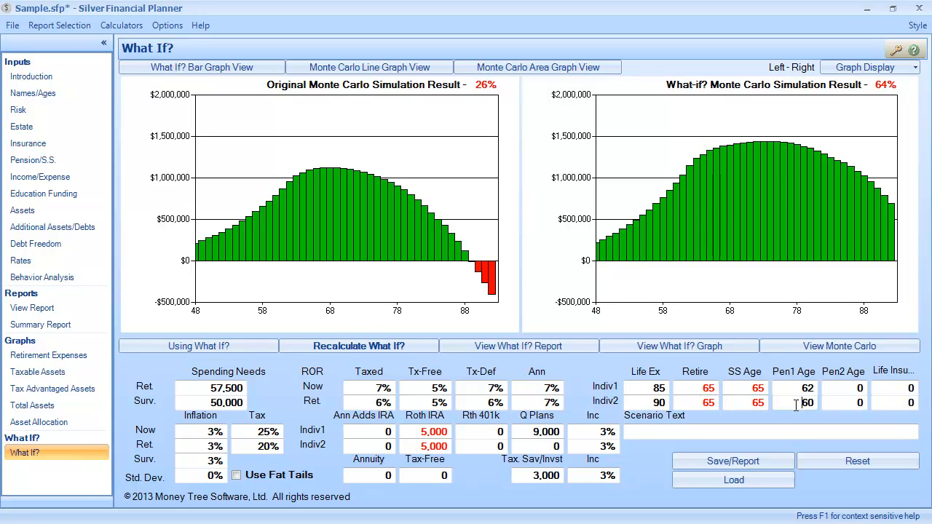
pyautogui.click(362, 348)
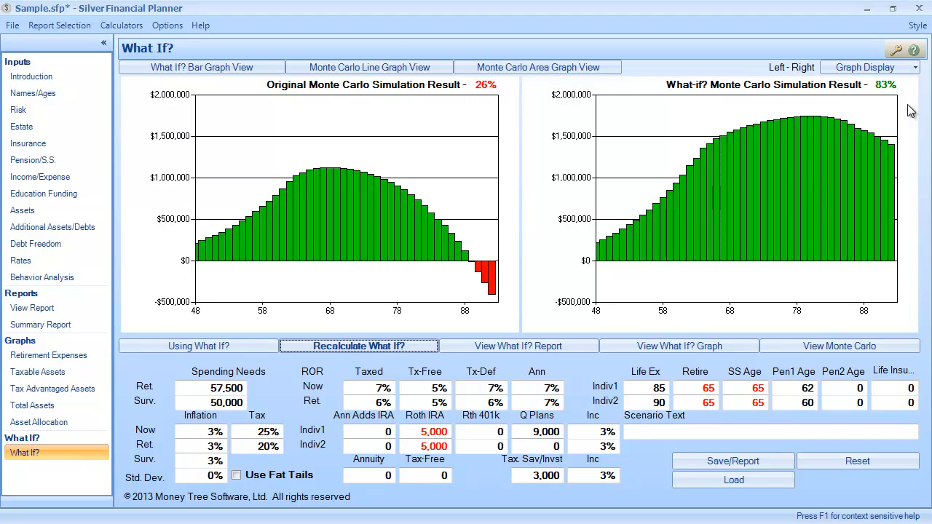
# Enter "Roth IRA 5k/yr and retire 1 year later" as the What If? scenario text.
pyautogui.click(728, 430)
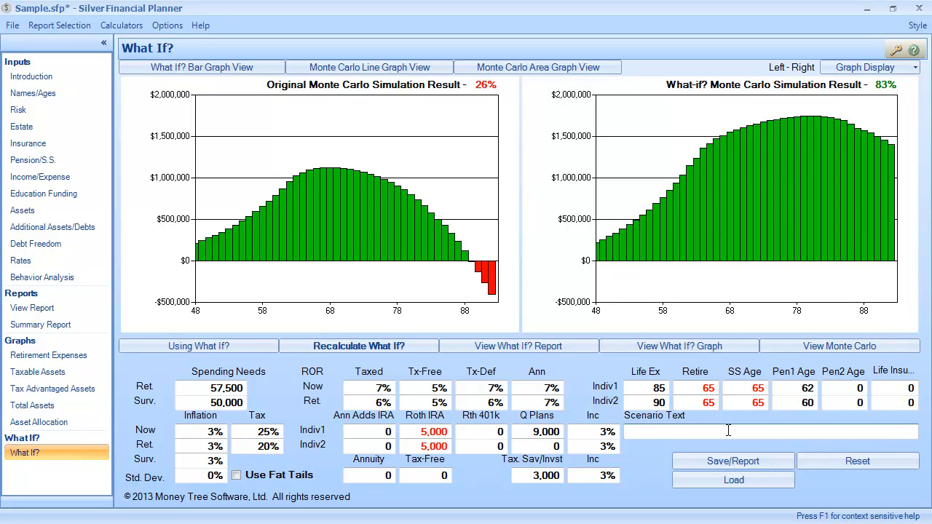
pyautogui.write('Roth IRA 5k/yr and retire 1 year ')
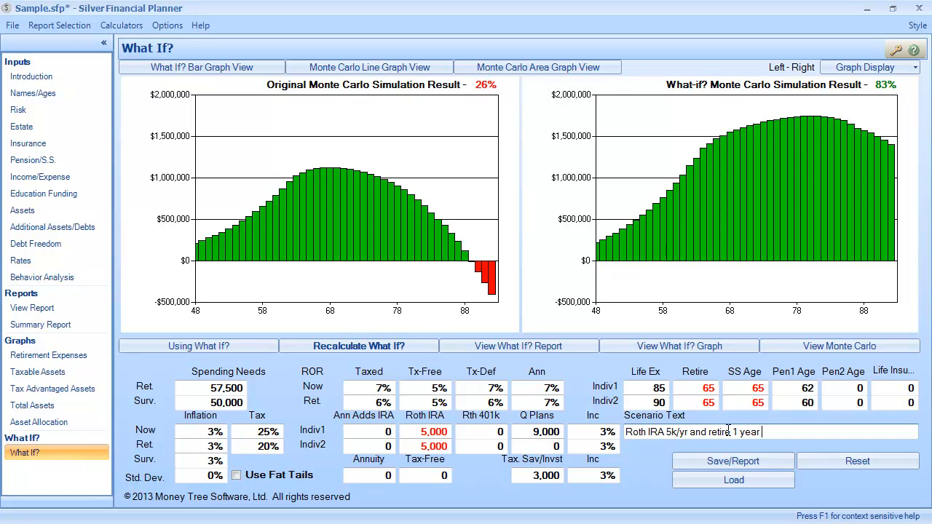
pyautogui.write('later')
# Try saving the scenario as the first What-If? with Print With Reports enabled, and cancel the scenario description dialog.
pyautogui.click(719, 463)
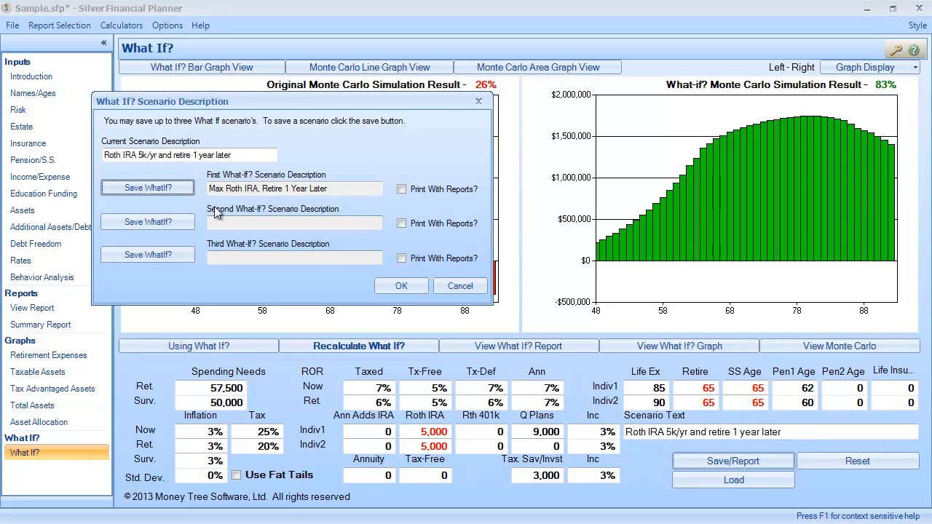
pyautogui.click(180, 194)
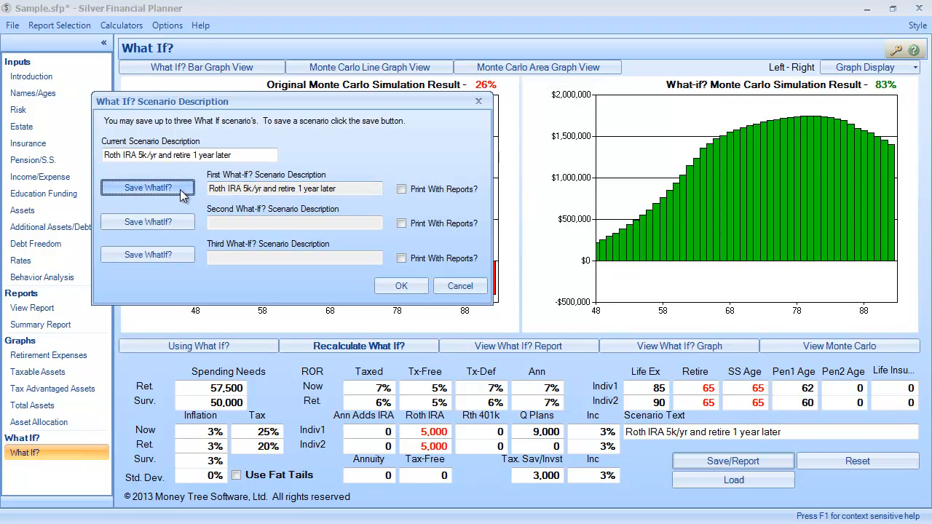
pyautogui.click(402, 189)
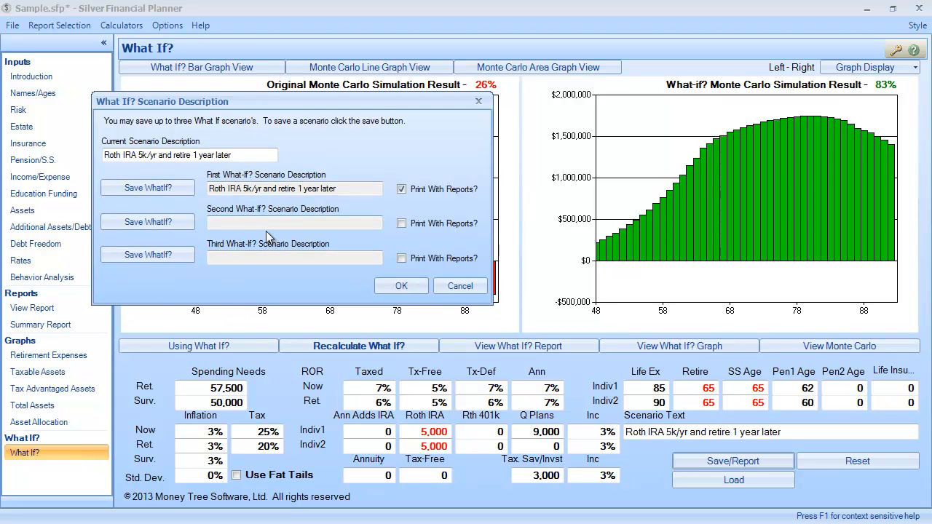
pyautogui.click(463, 290)
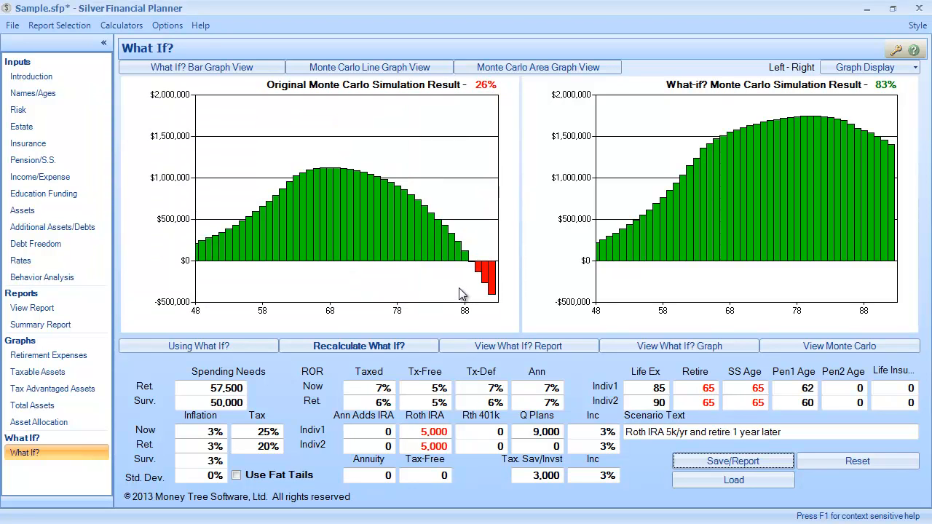
# Look through the Retirement Expenses, Taxable Assets, Tax Advantaged Assets and Total Assets graphs.
pyautogui.click(77, 350)
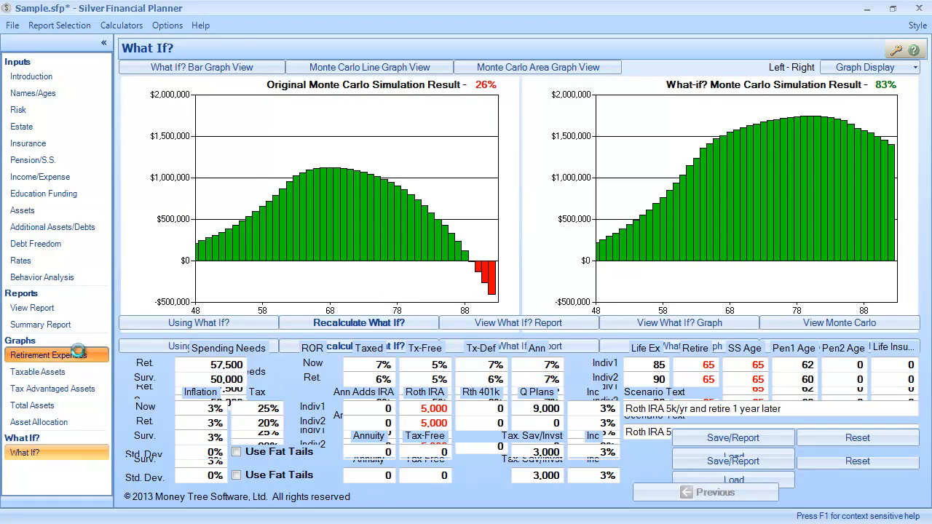
pyautogui.click(61, 372)
pyautogui.click(64, 388)
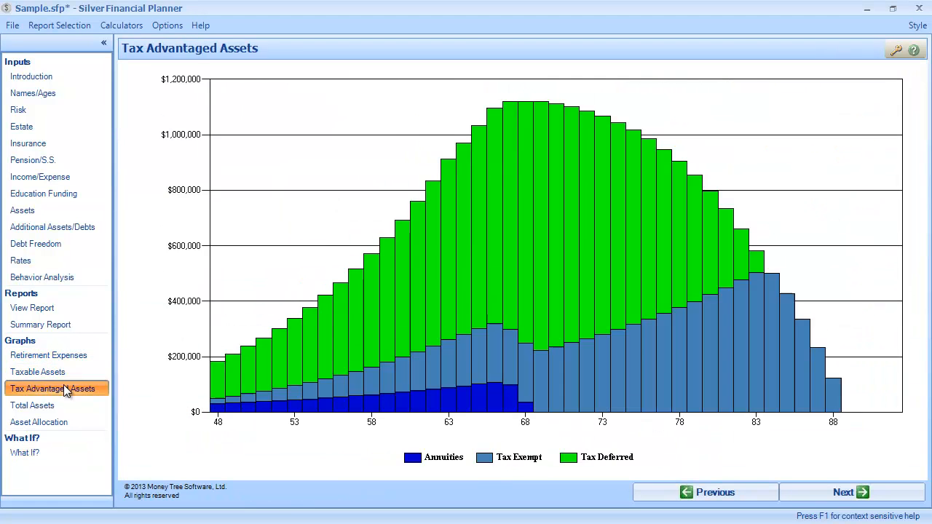
pyautogui.click(64, 408)
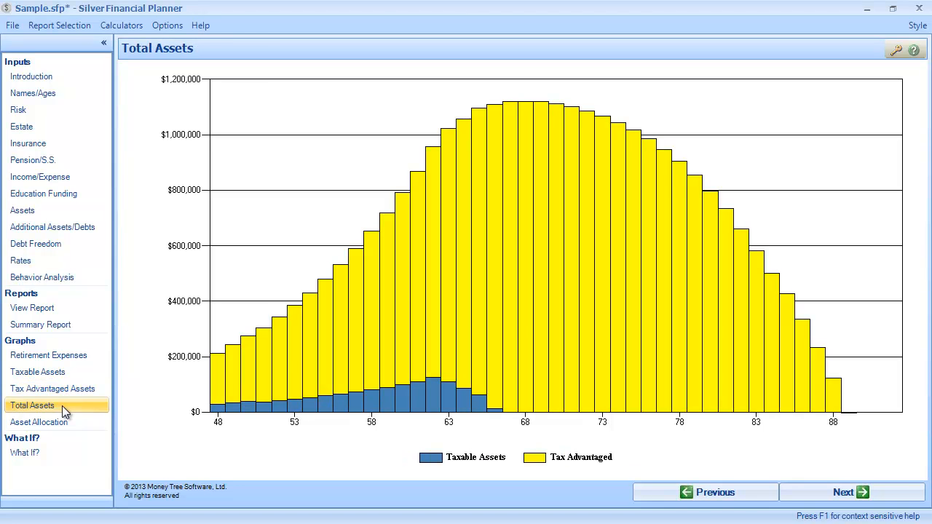
# Open the full client report and widen its table of contents to show more of the section names.
pyautogui.click(38, 308)
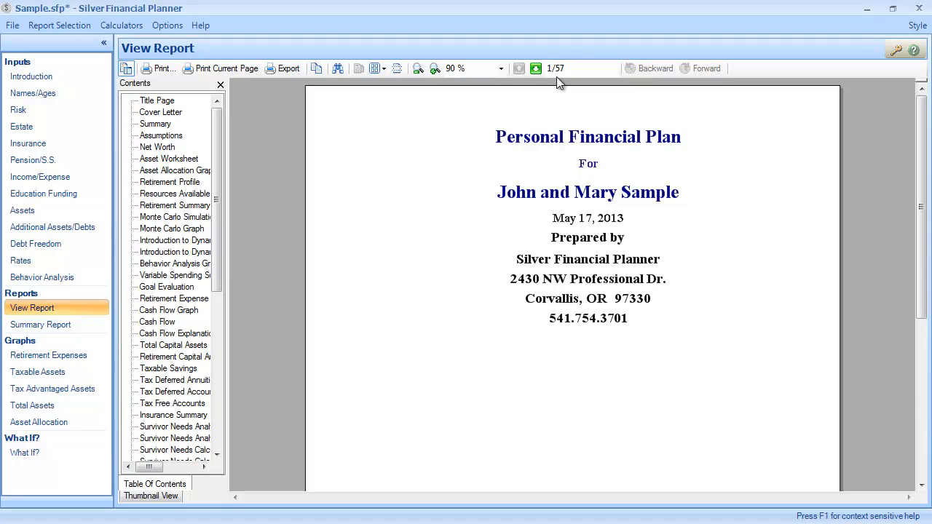
pyautogui.click(44, 25)
pyautogui.click(44, 24)
pyautogui.moveTo(228, 154); pyautogui.dragTo(264, 157)
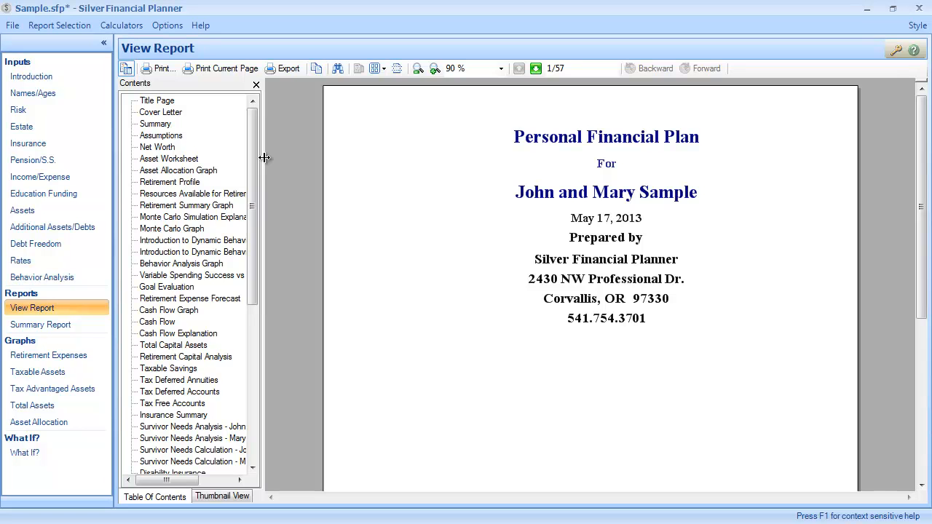
# Read the report's Summary page, from the current situation and goals down to the suggested actions.
pyautogui.click(163, 126)
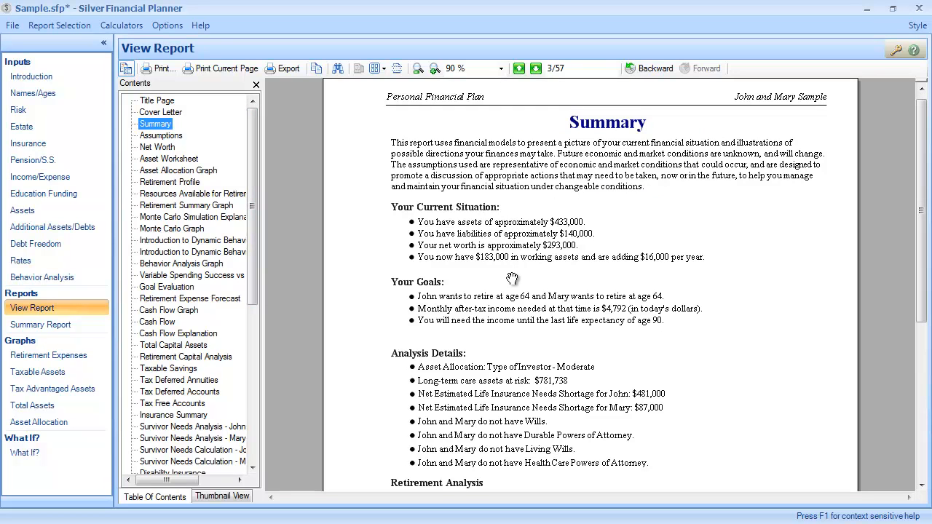
pyautogui.click(585, 351)
pyautogui.scroll(-2, 586, 353)
pyautogui.moveTo(591, 379); pyautogui.dragTo(588, 228)
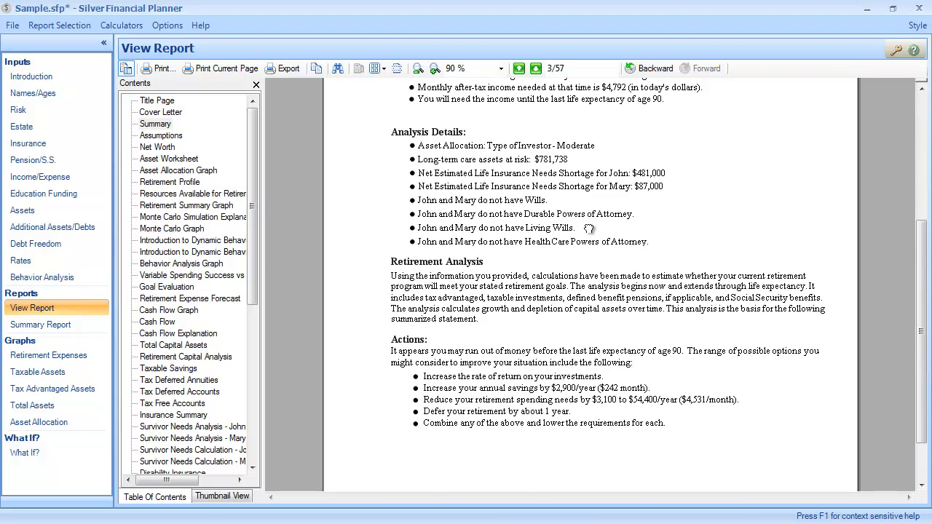
pyautogui.moveTo(586, 328); pyautogui.dragTo(586, 284)
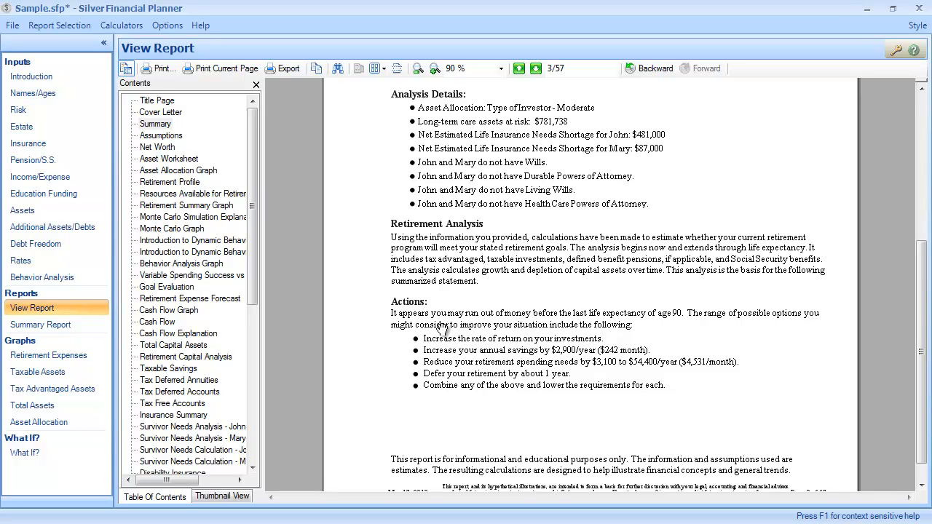
pyautogui.scroll(5, 499, 215)
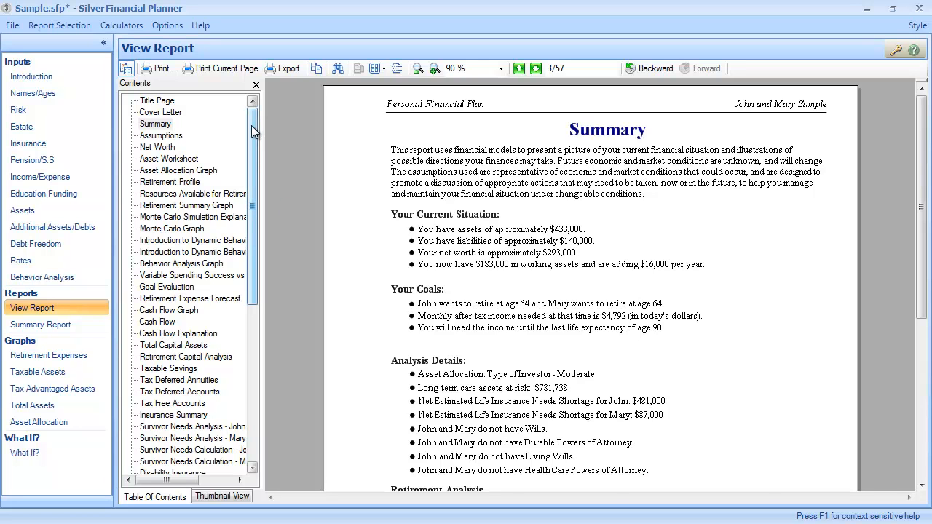
# Review the assets, liabilities and net worth in the report's Net Worth Statement.
pyautogui.click(161, 149)
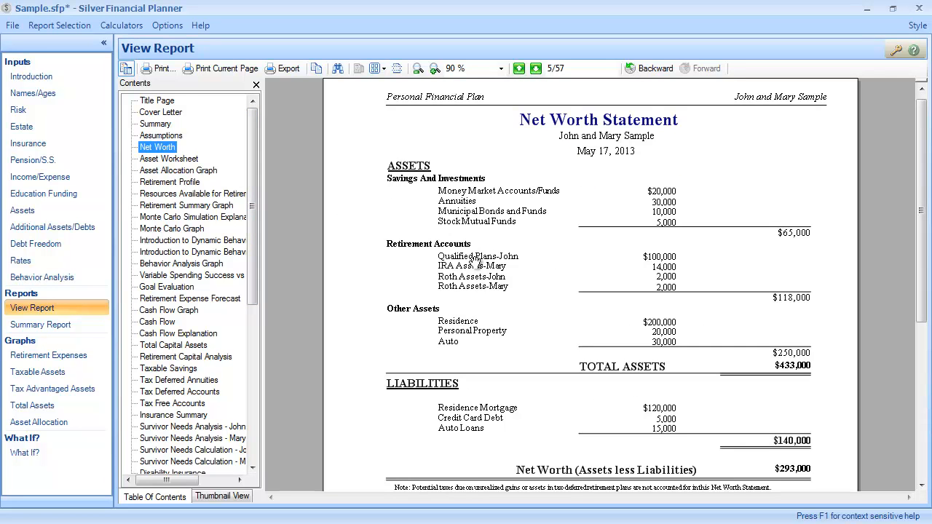
pyautogui.click(410, 332)
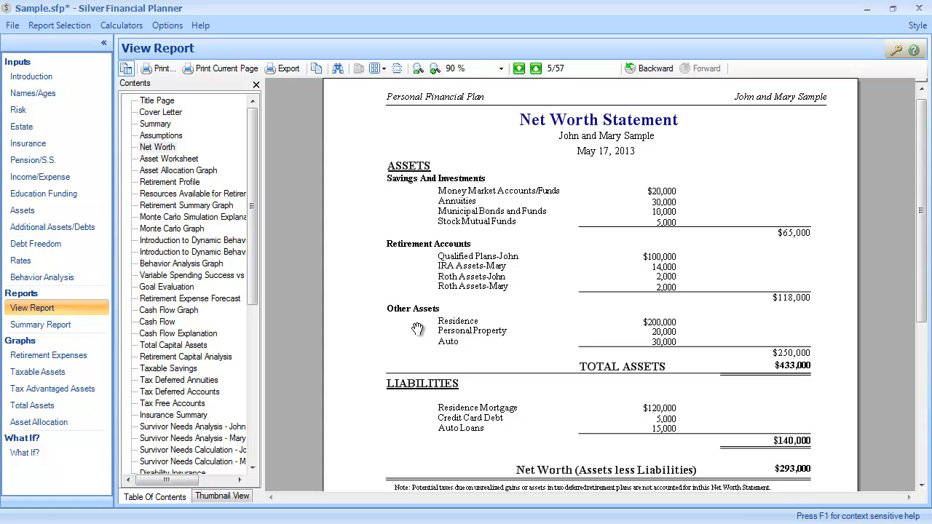
pyautogui.scroll(-3, 411, 329)
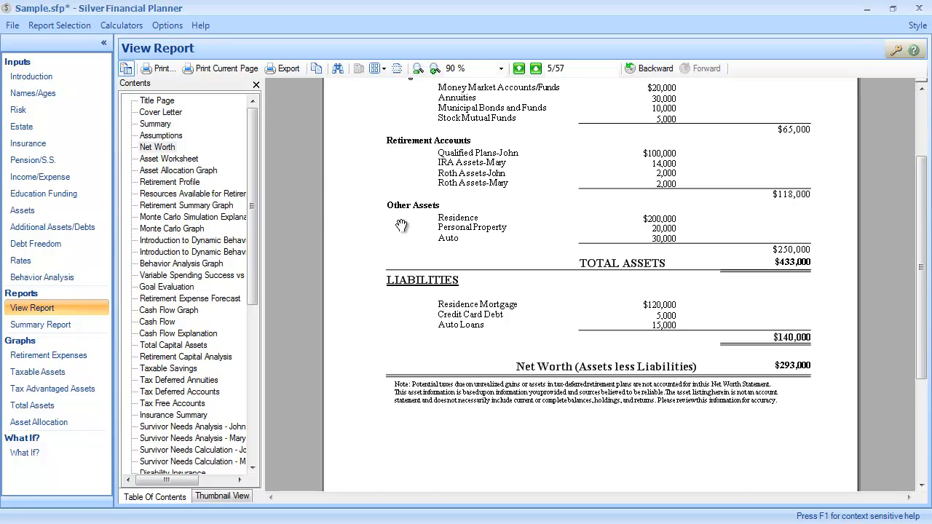
pyautogui.scroll(3, 401, 232)
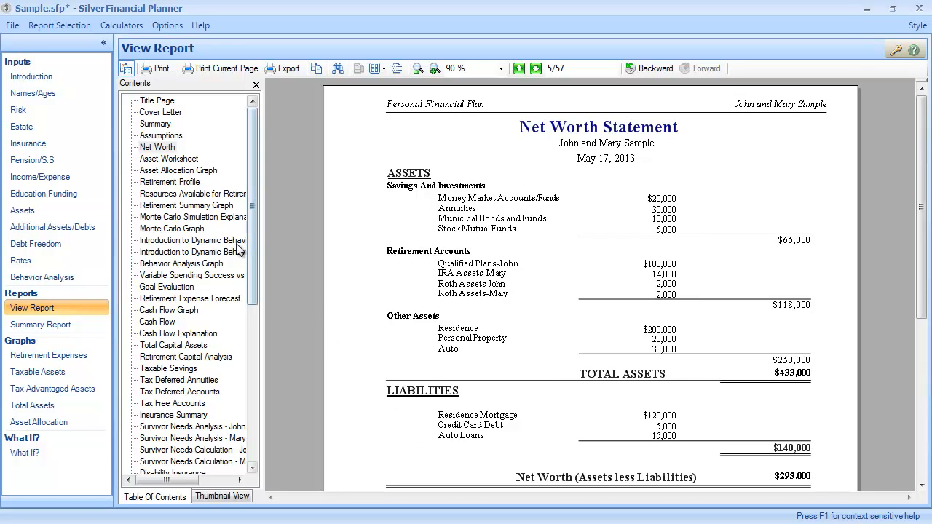
# Review the report's Retirement Profile goals and assumptions, and the Resources Available for Retirement page.
pyautogui.click(184, 182)
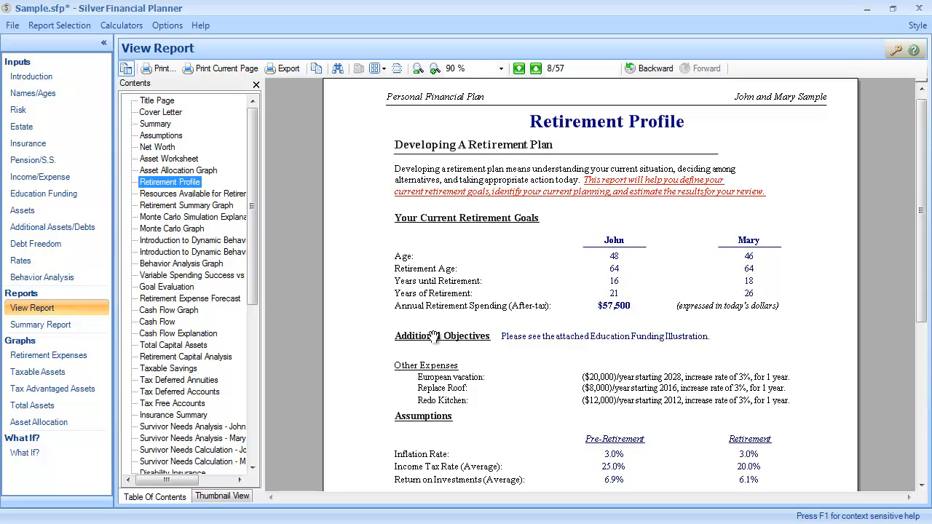
pyautogui.moveTo(542, 405); pyautogui.dragTo(546, 285)
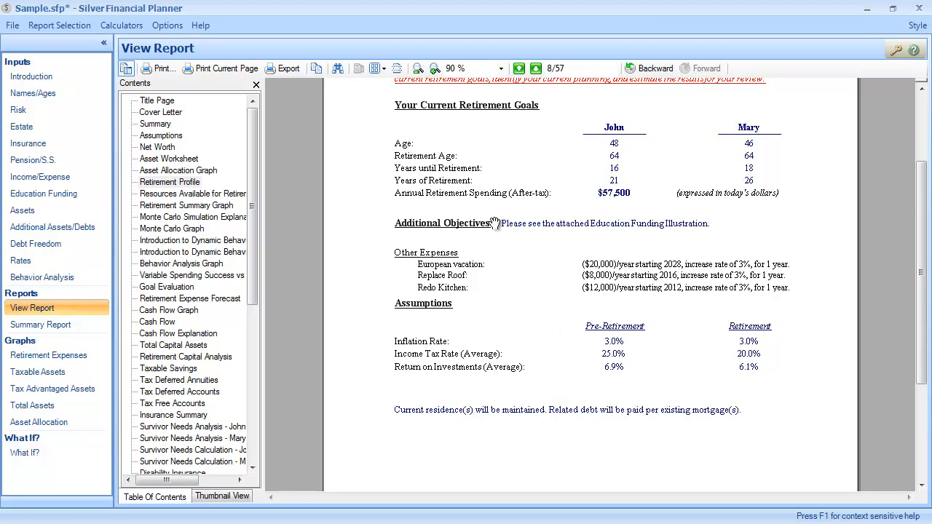
pyautogui.click(535, 69)
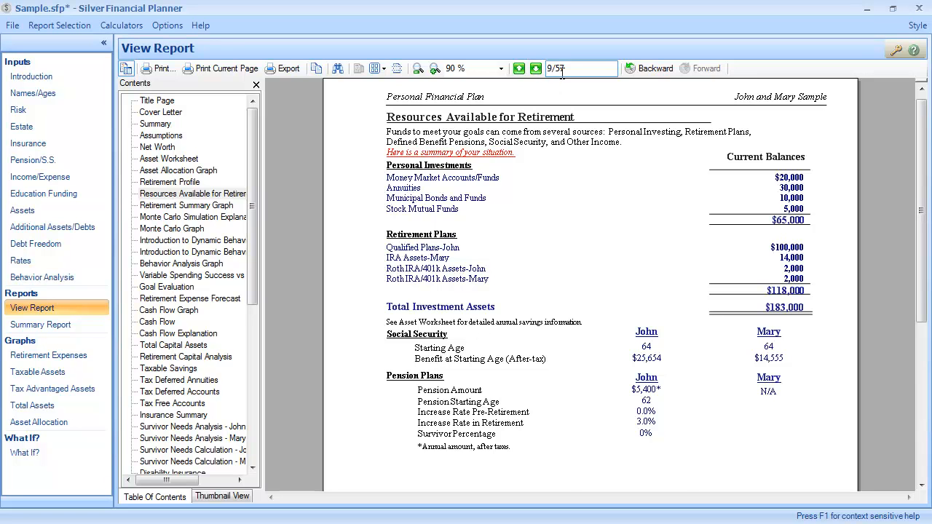
# Examine the Retirement Summary graph with its capital illustration results, and the Monte Carlo Retirement Simulation page.
pyautogui.click(535, 68)
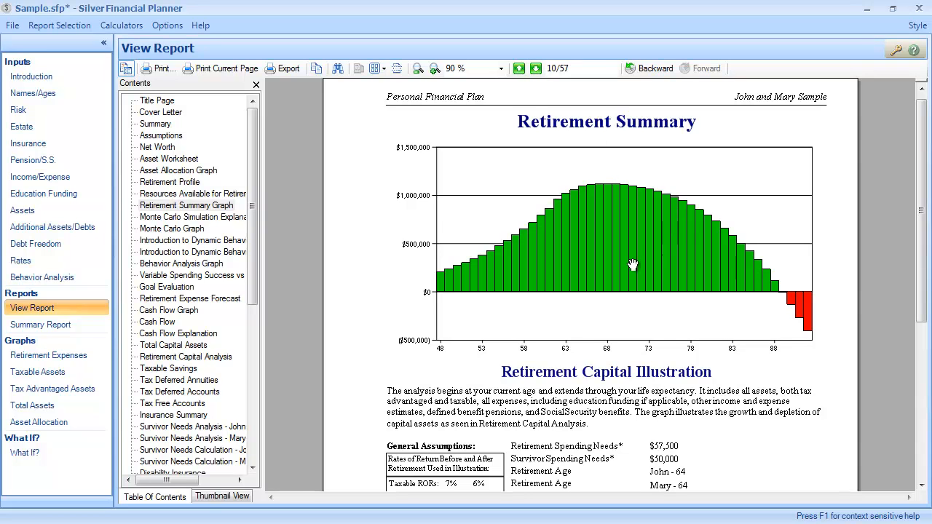
pyautogui.moveTo(622, 342); pyautogui.dragTo(596, 222)
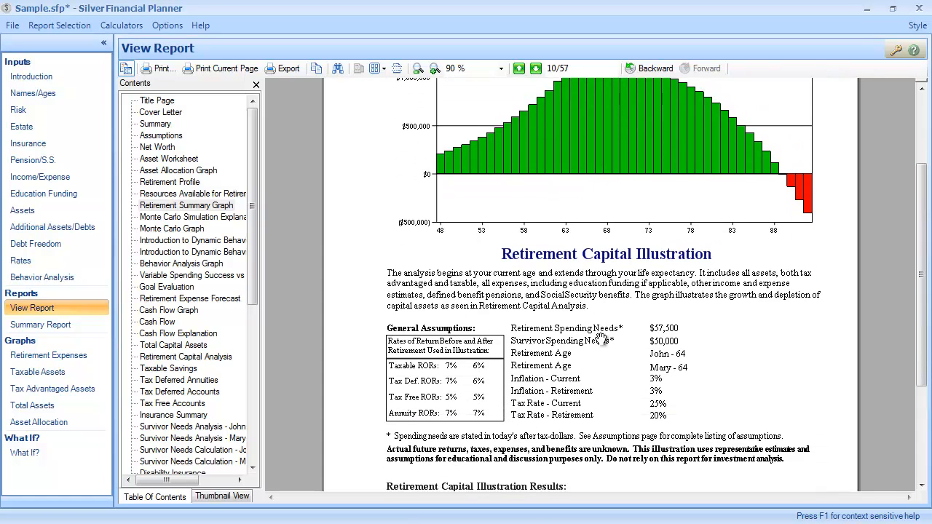
pyautogui.moveTo(601, 348); pyautogui.dragTo(596, 245)
pyautogui.moveTo(569, 380); pyautogui.dragTo(561, 307)
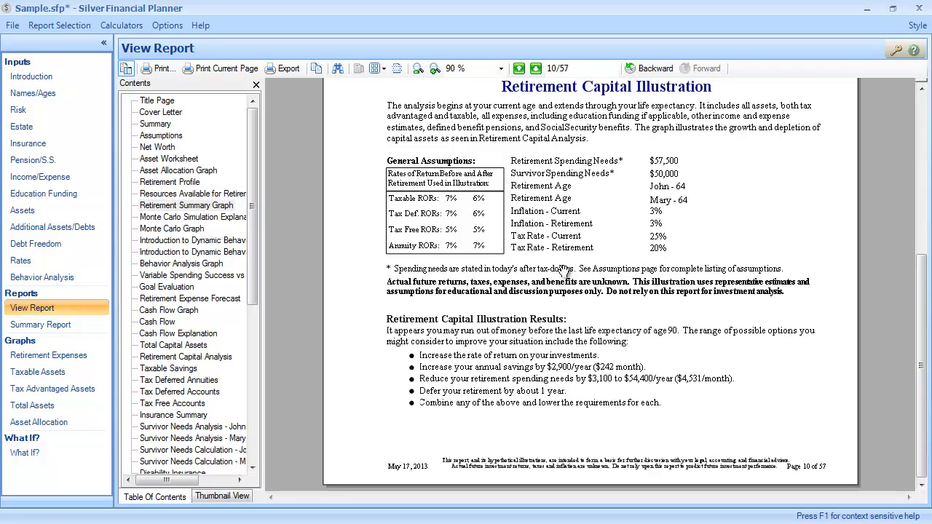
pyautogui.click(158, 230)
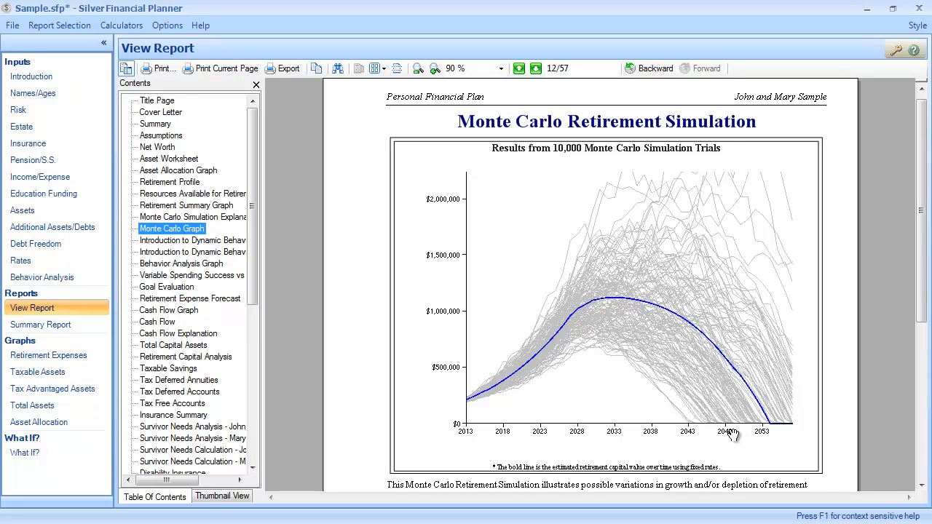
pyautogui.moveTo(717, 431); pyautogui.dragTo(704, 179)
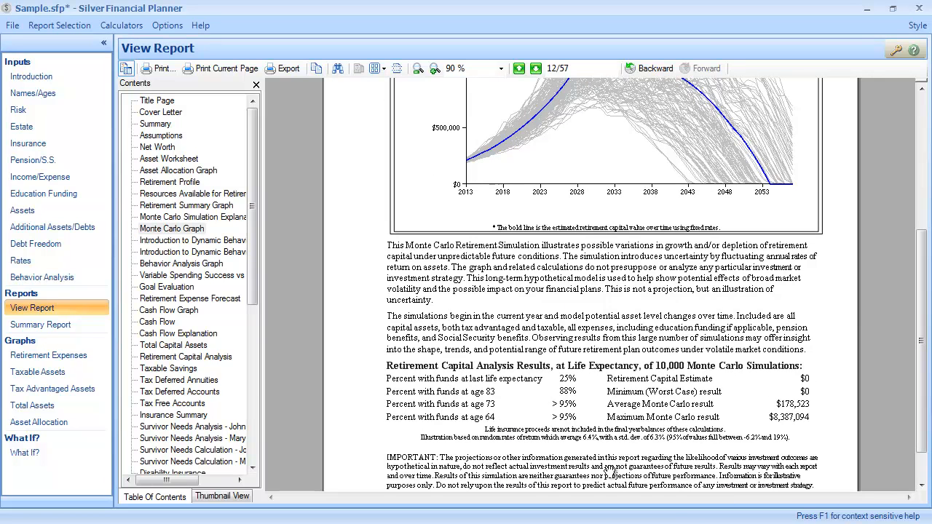
# Examine the report's Dynamic Behavior Analysis introduction, Behavior Analysis graph and Goal Evaluation pages.
pyautogui.click(195, 250)
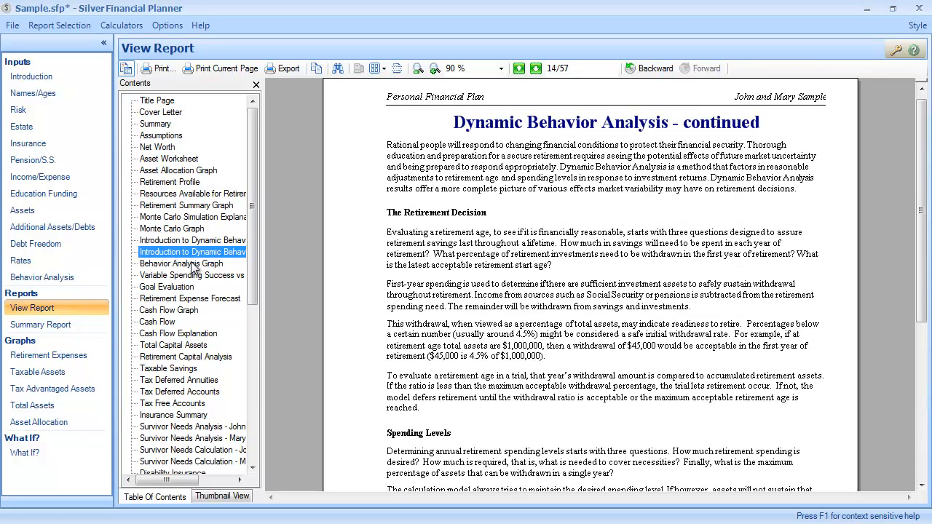
pyautogui.click(196, 268)
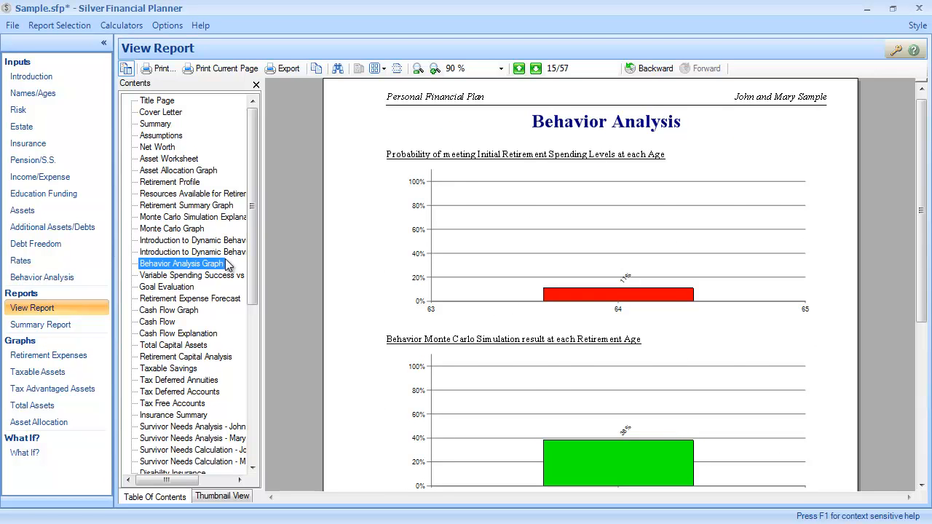
pyautogui.click(222, 241)
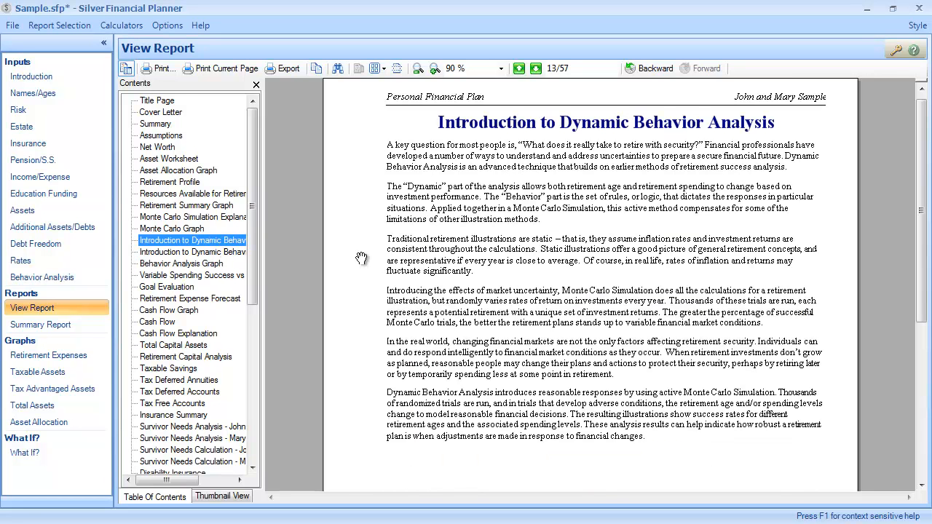
pyautogui.click(233, 252)
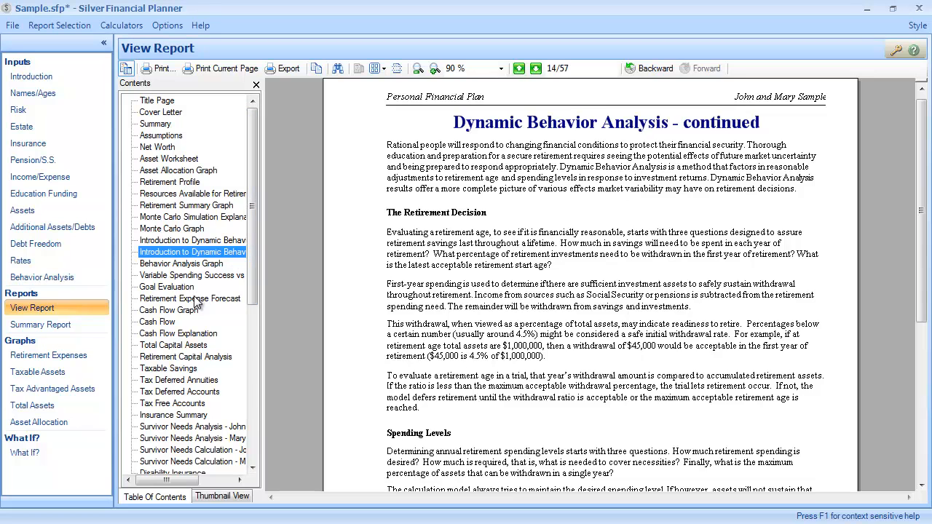
pyautogui.click(184, 292)
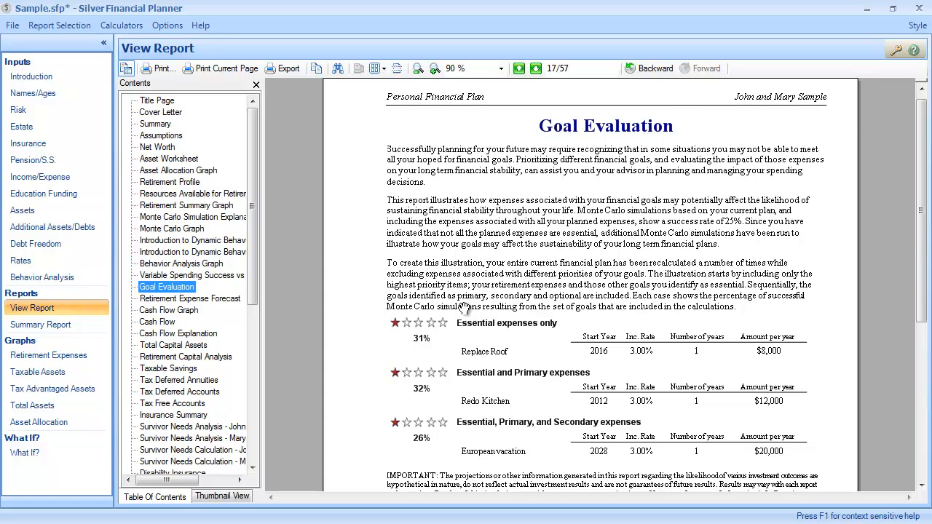
pyautogui.scroll(-2, 445, 251)
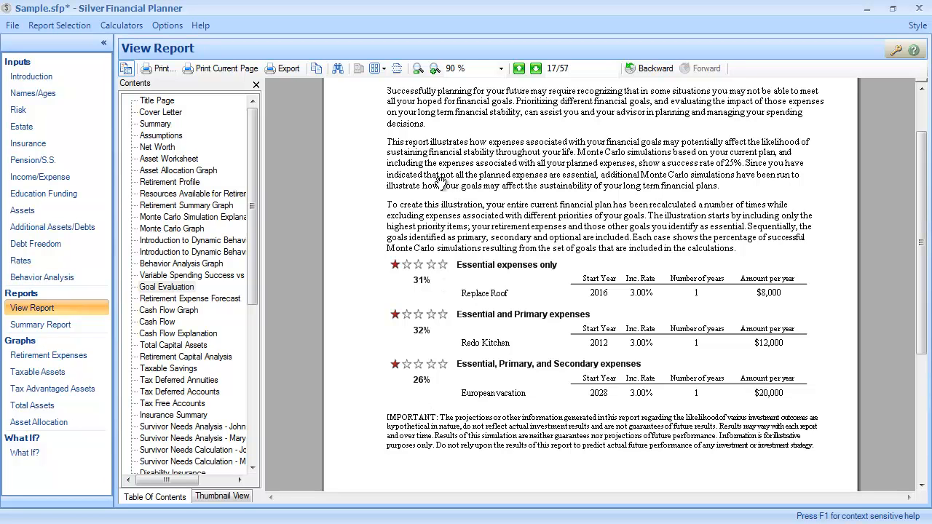
# Finish reading the Goal Evaluation page and open the report's Cash Flow Summary graph.
pyautogui.scroll(1, 444, 193)
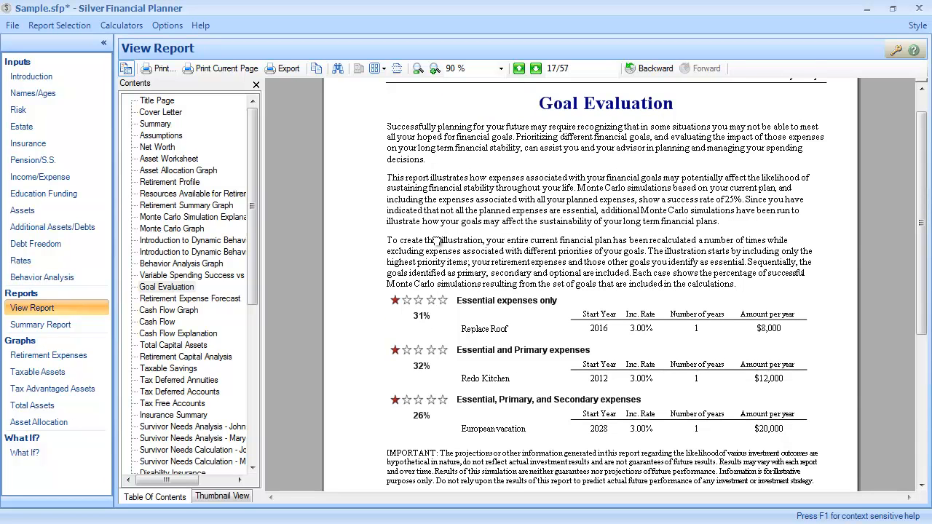
pyautogui.scroll(1, 437, 240)
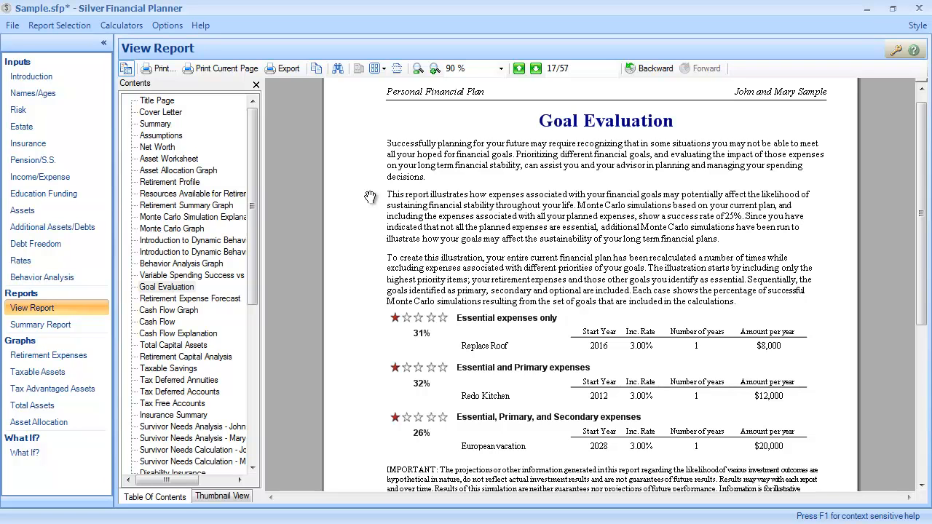
pyautogui.moveTo(254, 183); pyautogui.dragTo(255, 204)
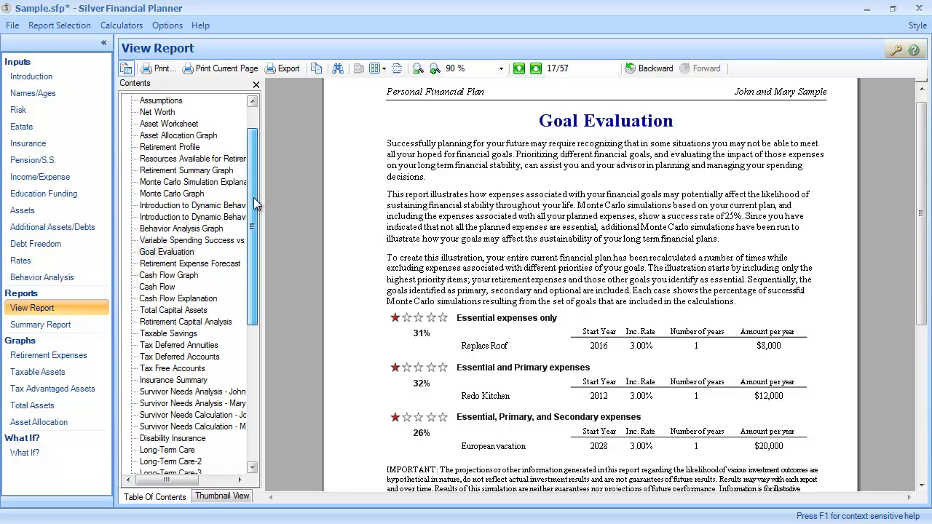
pyautogui.moveTo(254, 205); pyautogui.dragTo(255, 240)
pyautogui.click(160, 207)
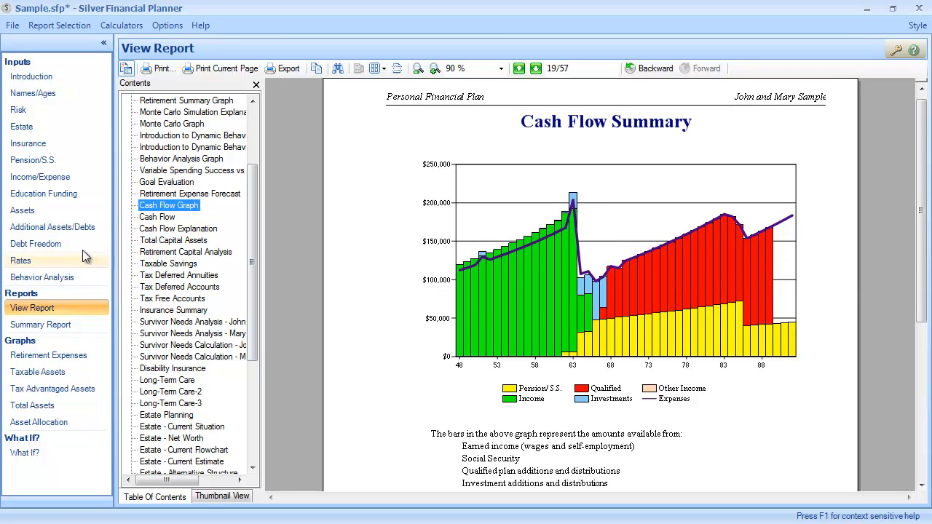
# Review the report's Cash Flow table from current ages through life expectancy, and view the Cash Flow Explanation page.
pyautogui.click(157, 217)
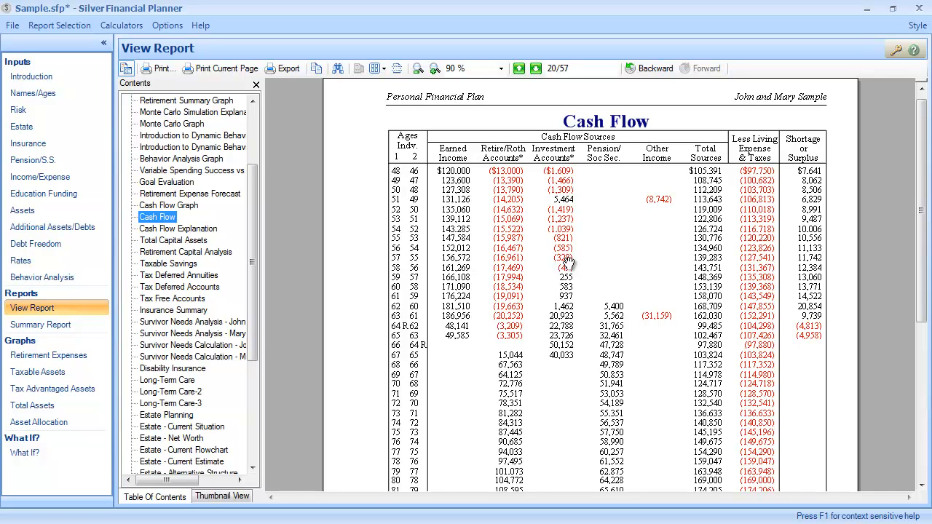
pyautogui.scroll(-3, 603, 331)
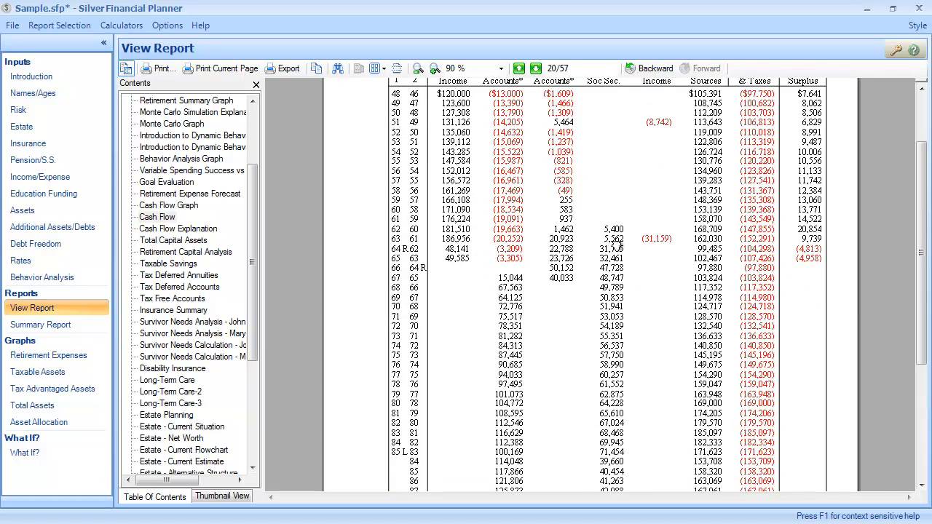
pyautogui.scroll(-2, 624, 211)
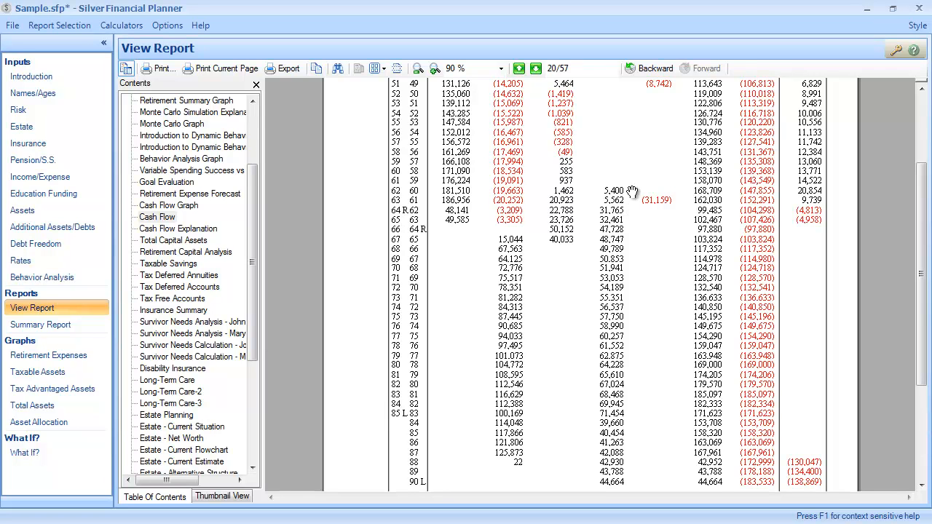
pyautogui.scroll(1, 640, 203)
pyautogui.scroll(4, 641, 203)
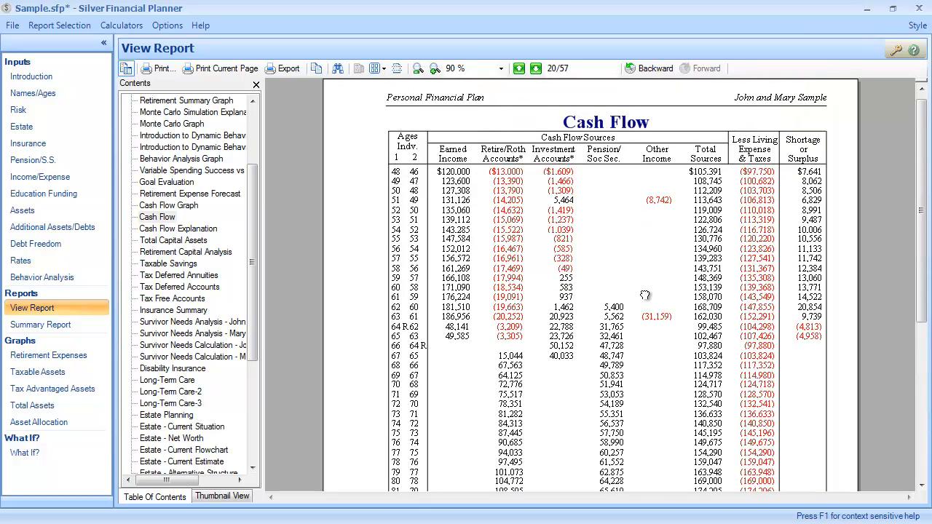
pyautogui.scroll(-1, 645, 256)
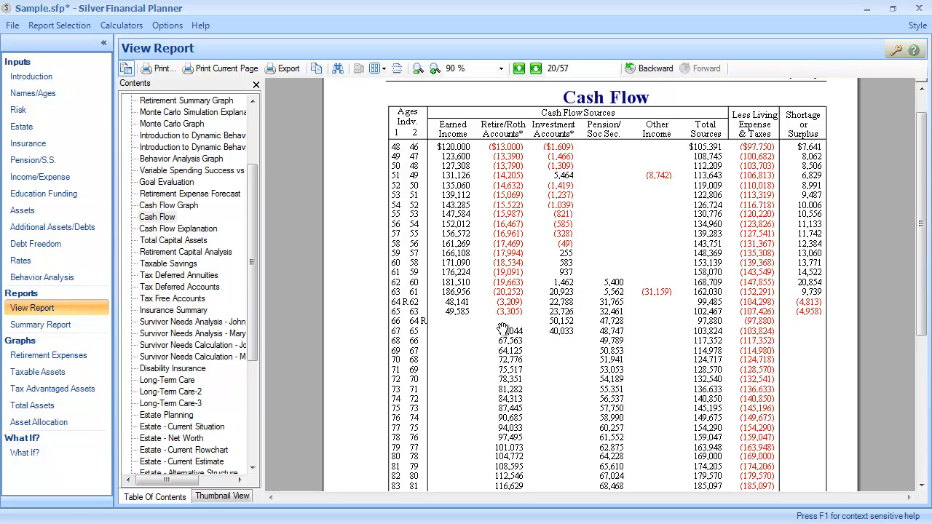
pyautogui.moveTo(502, 399); pyautogui.dragTo(500, 244)
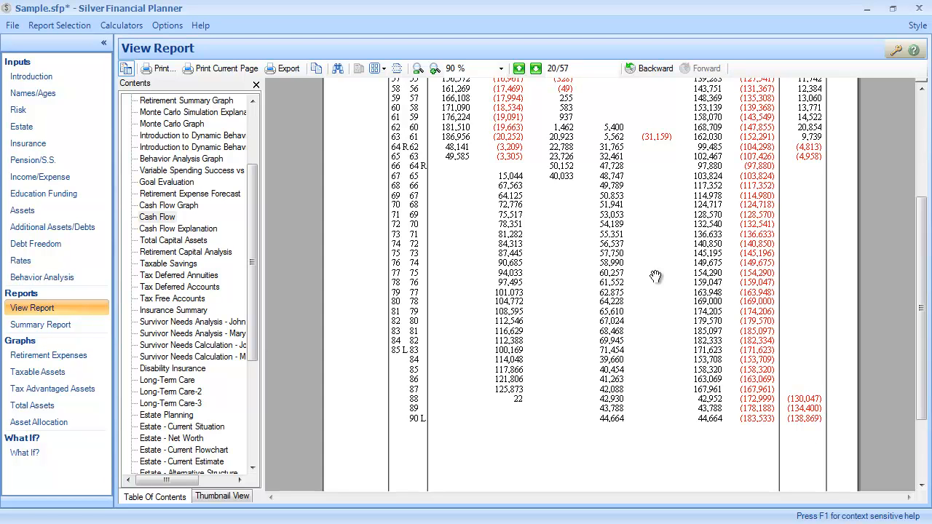
pyautogui.moveTo(572, 183); pyautogui.dragTo(543, 381)
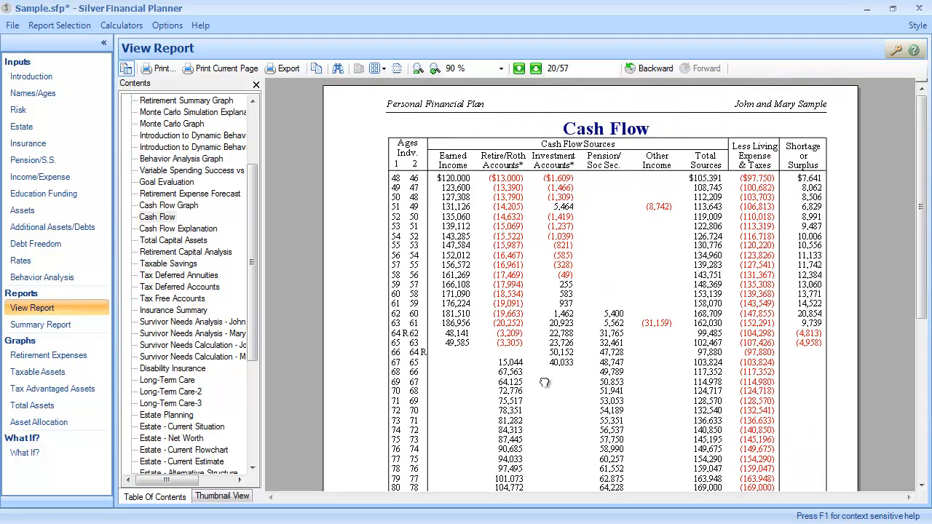
pyautogui.click(535, 68)
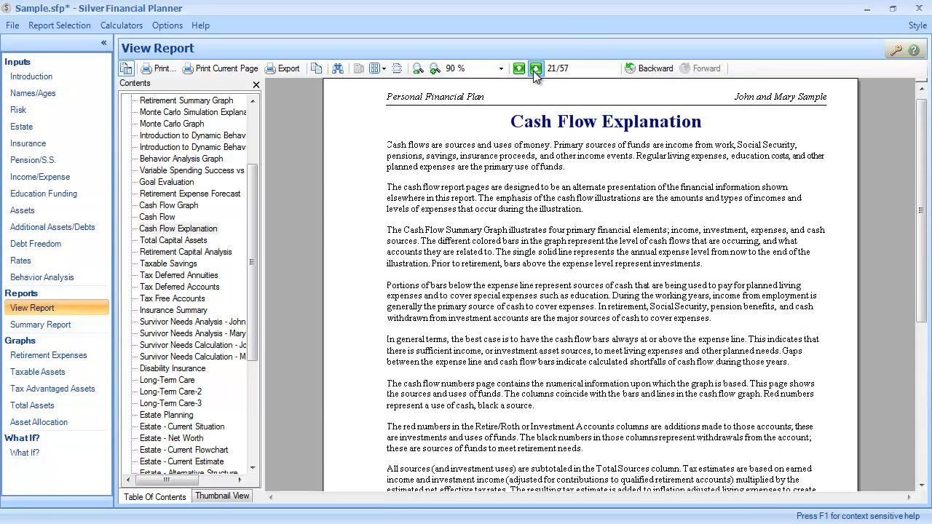
# View the Total Capital Assets graph and review the Retirement Capital Analysis table's spending needs and income sources.
pyautogui.click(535, 68)
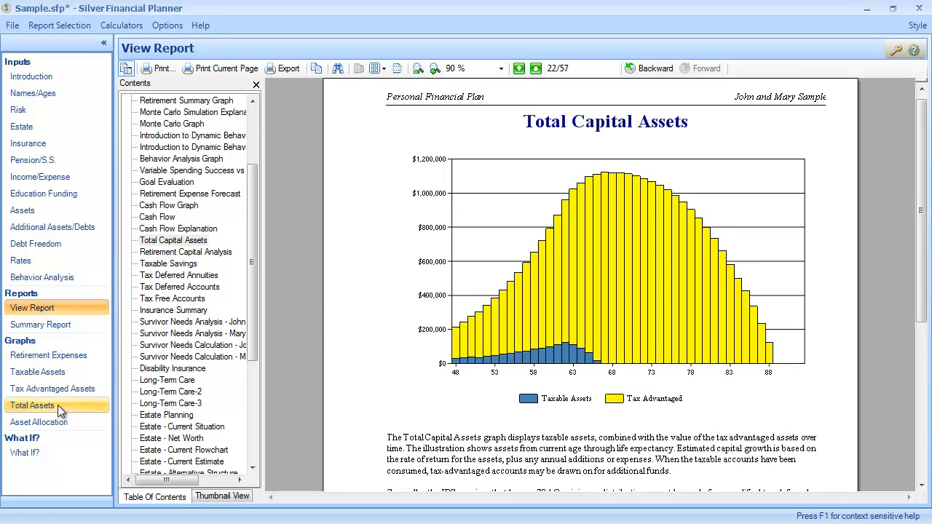
pyautogui.click(216, 255)
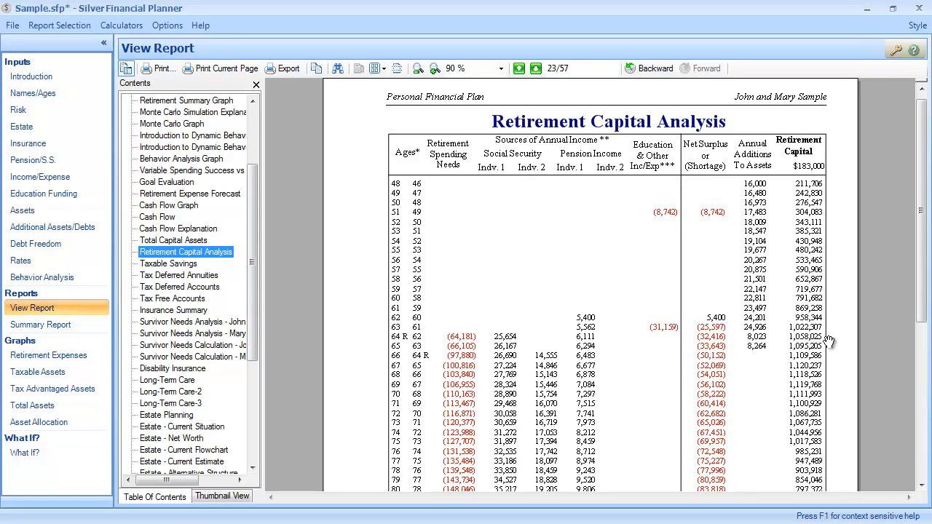
pyautogui.scroll(-5, 829, 336)
pyautogui.scroll(-2, 828, 251)
pyautogui.scroll(5, 831, 353)
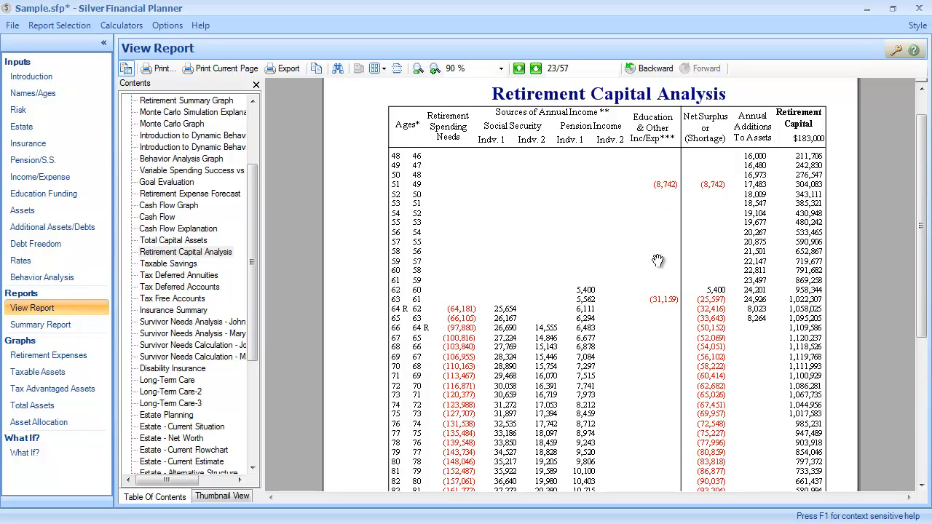
pyautogui.scroll(-3, 657, 261)
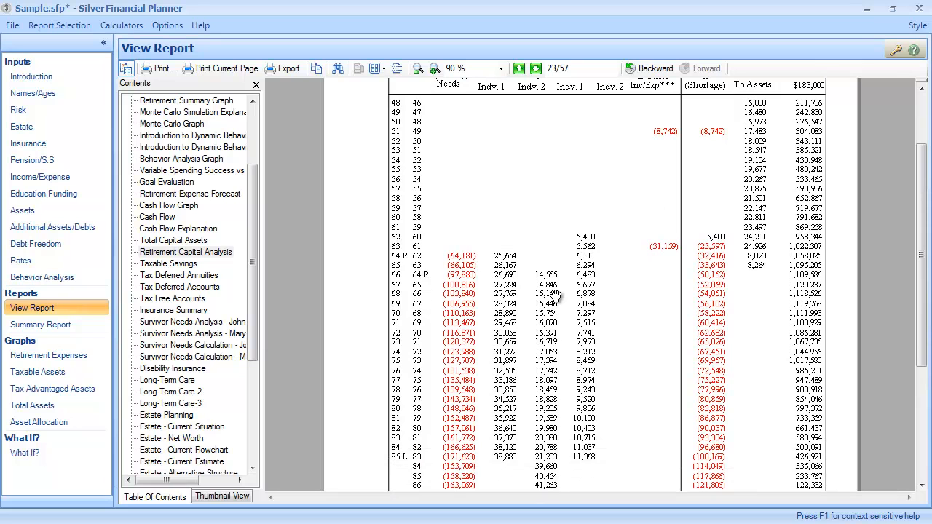
pyautogui.scroll(2, 519, 239)
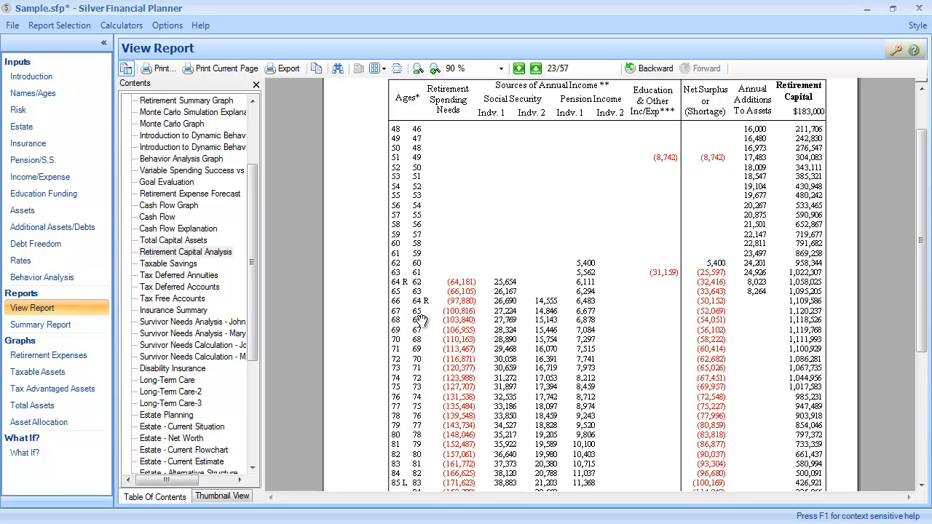
# Examine the net surplus or shortage, annual additions and retirement capital columns of the Retirement Capital Analysis through life expectancy.
pyautogui.moveTo(751, 324); pyautogui.dragTo(750, 275)
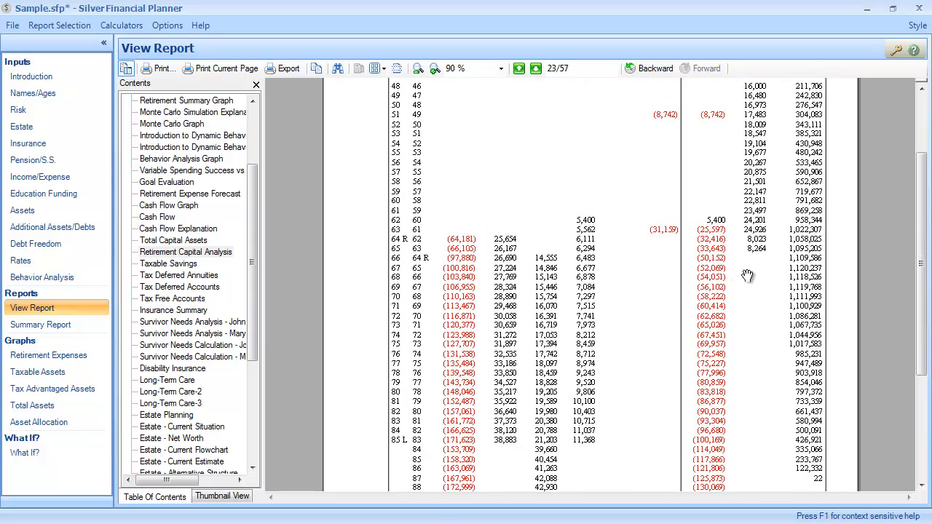
pyautogui.moveTo(711, 230); pyautogui.dragTo(712, 265)
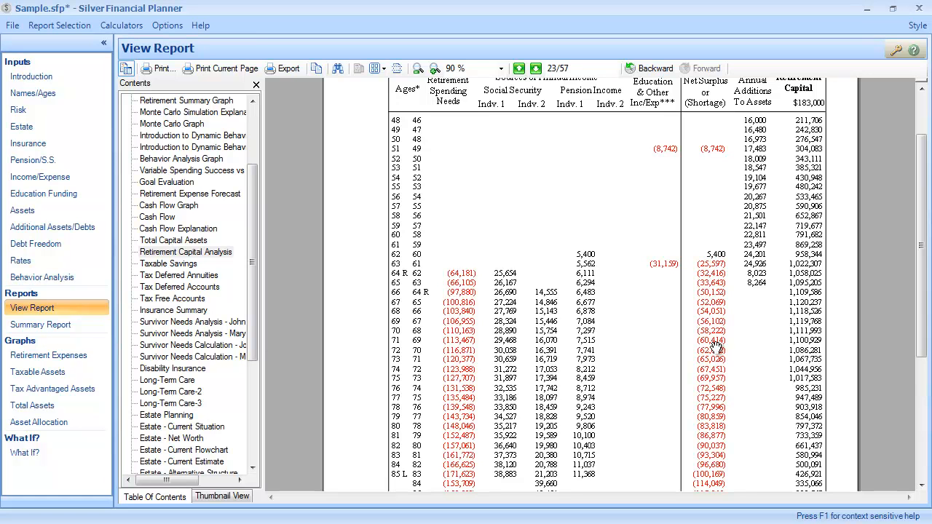
pyautogui.moveTo(712, 362); pyautogui.dragTo(712, 278)
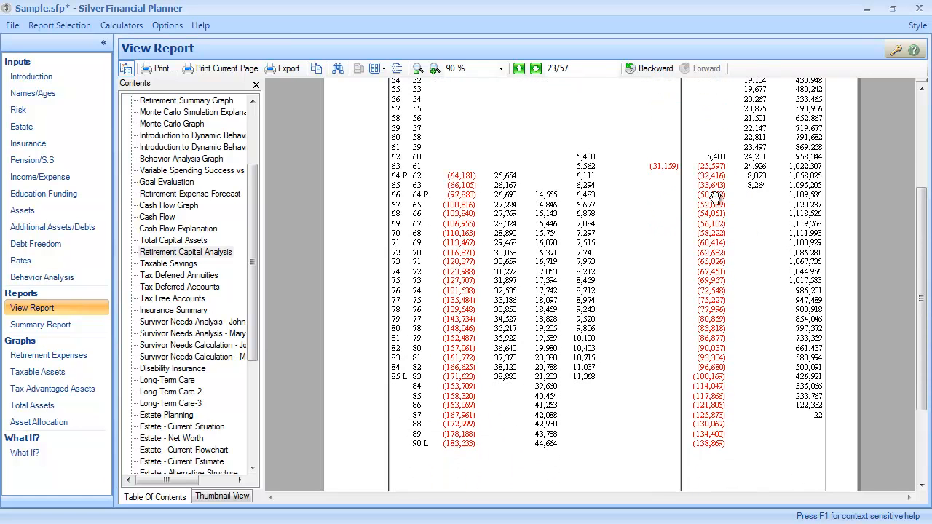
pyautogui.moveTo(716, 313); pyautogui.dragTo(716, 296)
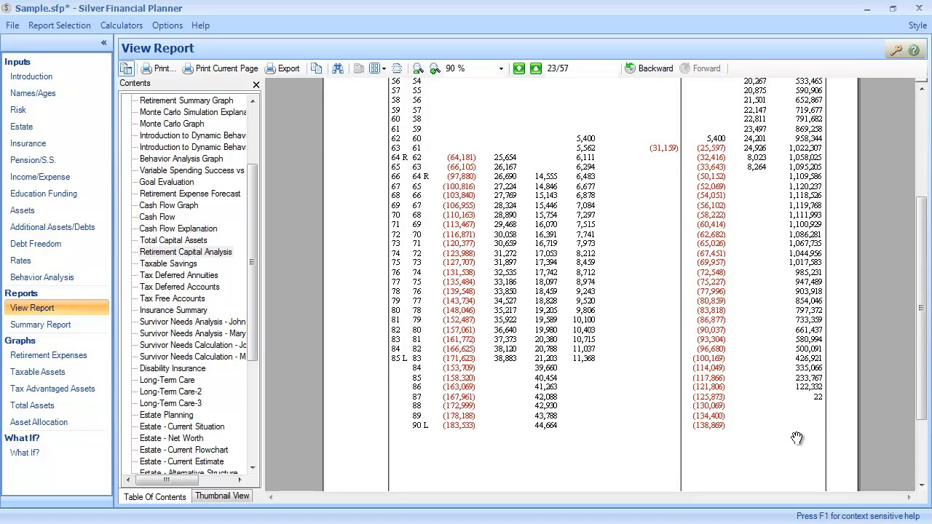
pyautogui.moveTo(796, 437); pyautogui.dragTo(797, 271)
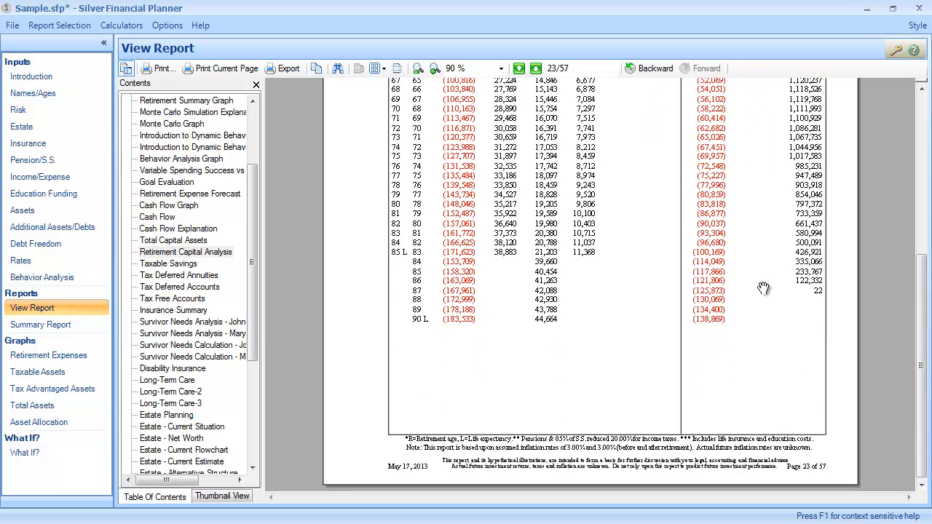
pyautogui.moveTo(542, 134); pyautogui.dragTo(530, 376)
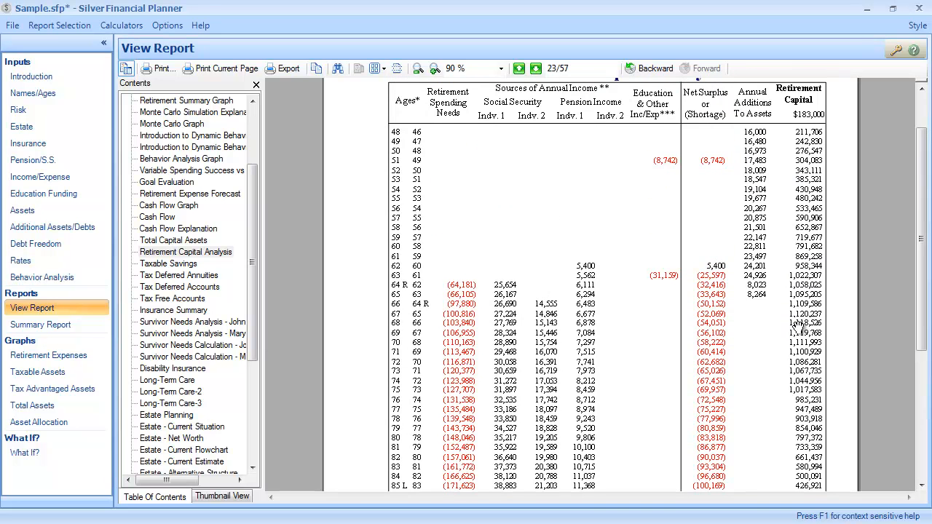
# Page through the report's taxable savings, tax-deferred annuities, tax-deferred retirement and tax-free account projections.
pyautogui.click(537, 68)
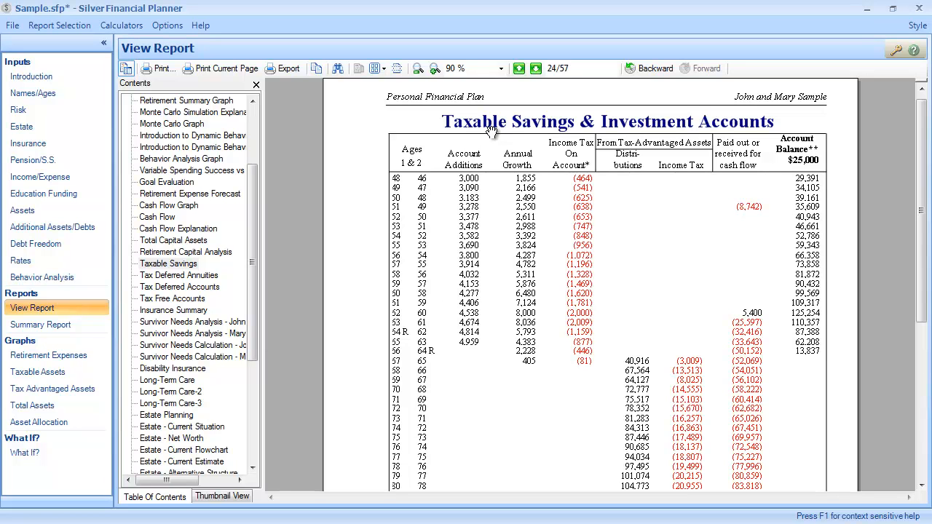
pyautogui.click(535, 68)
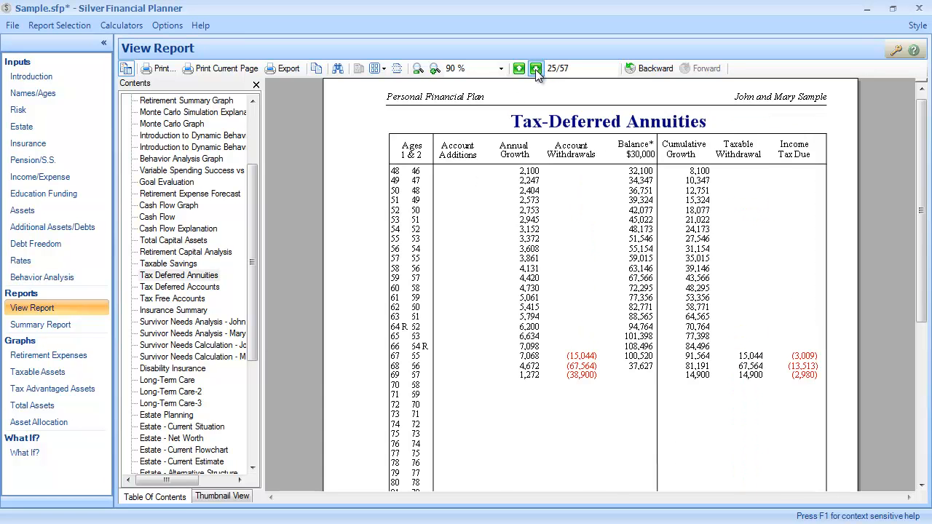
pyautogui.click(535, 69)
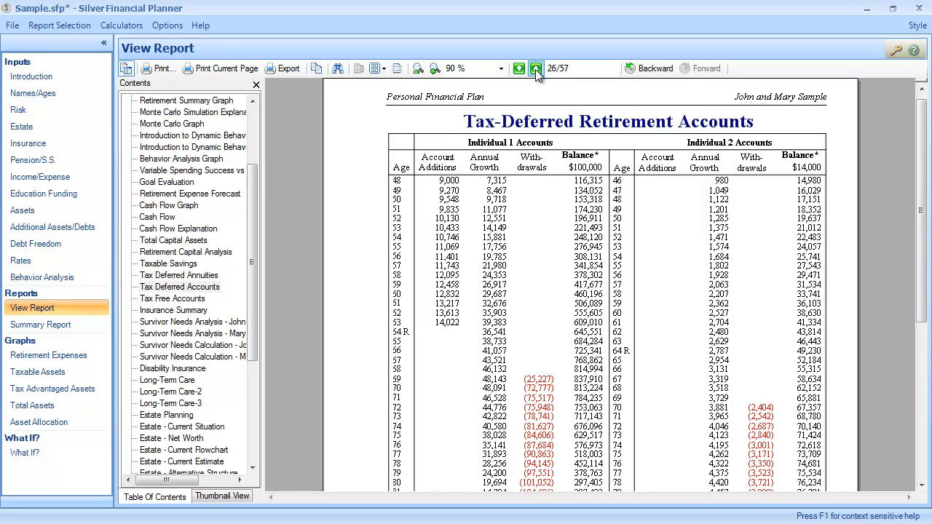
pyautogui.click(535, 68)
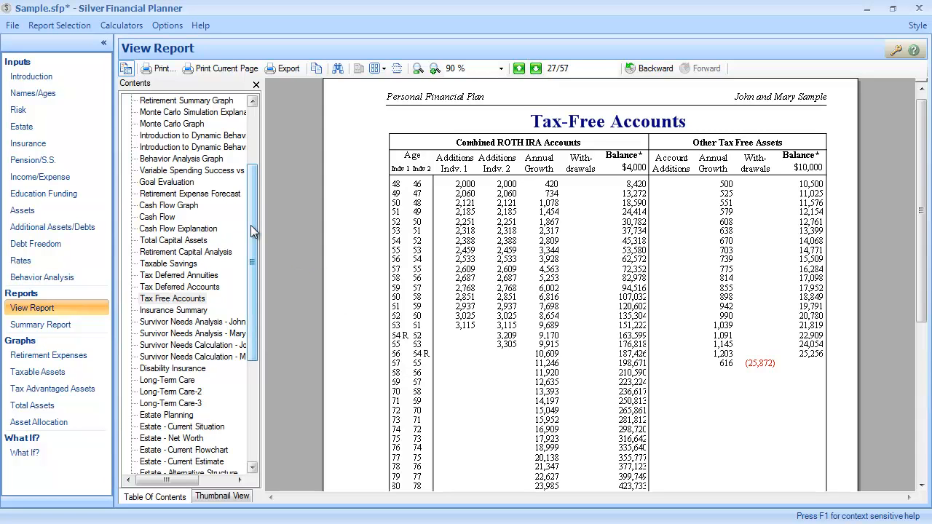
# Review the first spouse's Survivor Needs Analysis down to the suggested additional life insurance coverage, and open the second spouse's analysis.
pyautogui.moveTo(251, 225); pyautogui.dragTo(258, 298)
pyautogui.click(199, 184)
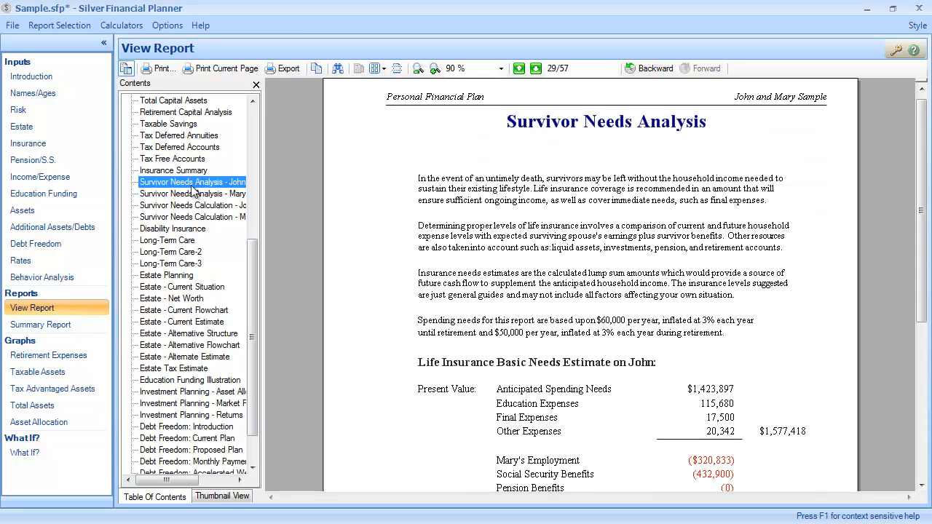
pyautogui.scroll(-1, 560, 318)
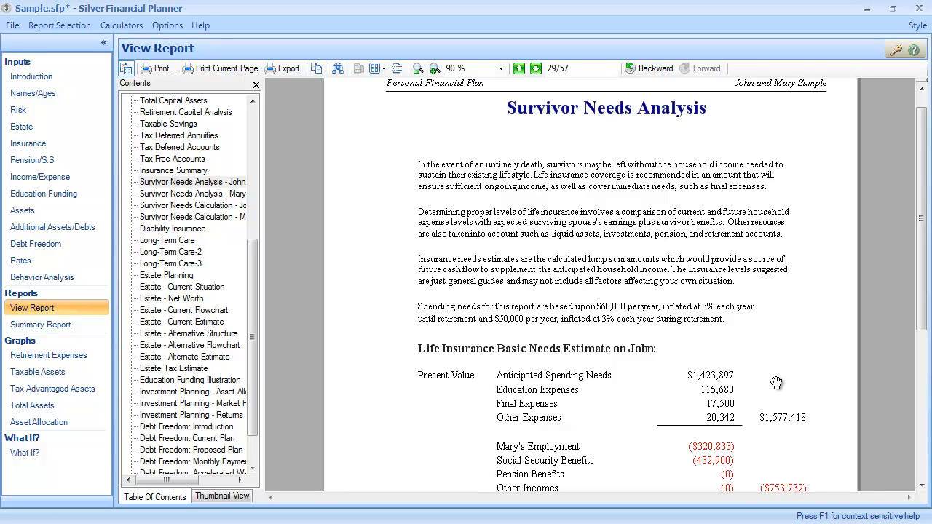
pyautogui.moveTo(732, 347); pyautogui.dragTo(715, 213)
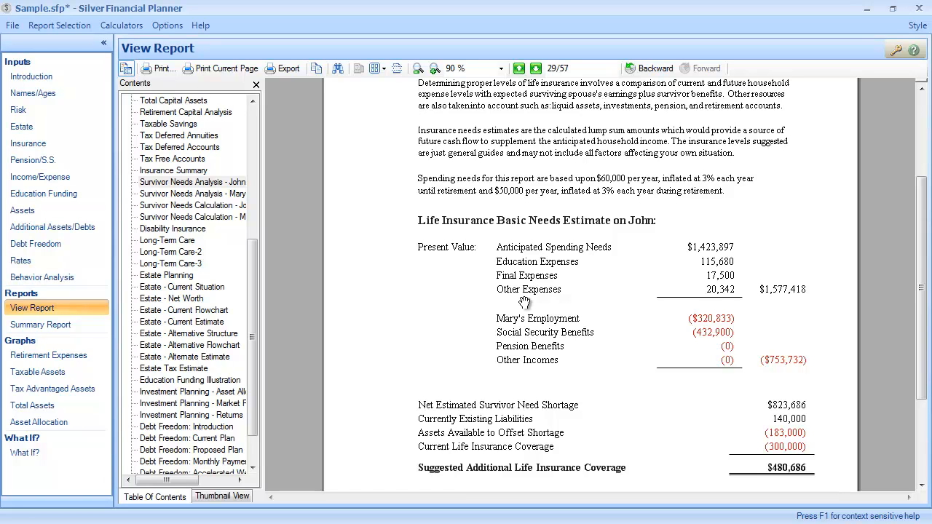
pyautogui.scroll(-1, 775, 321)
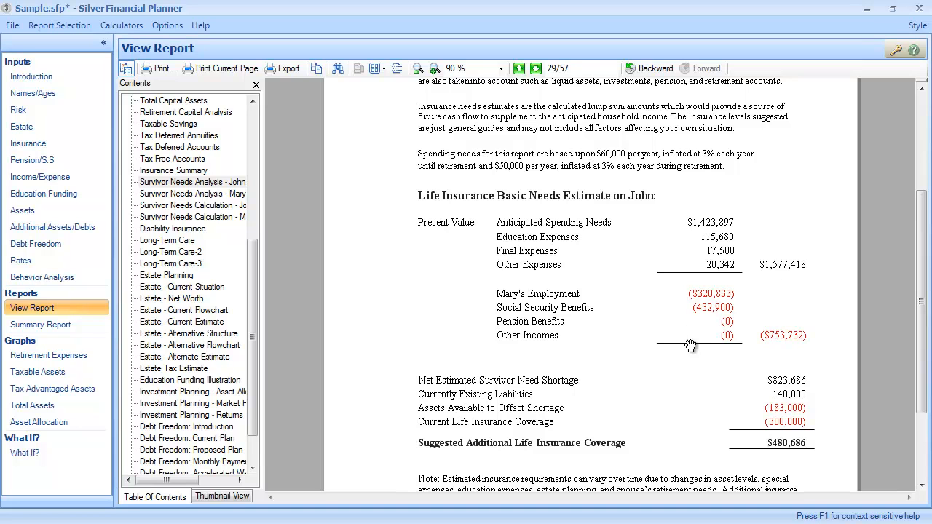
pyautogui.scroll(-2, 691, 335)
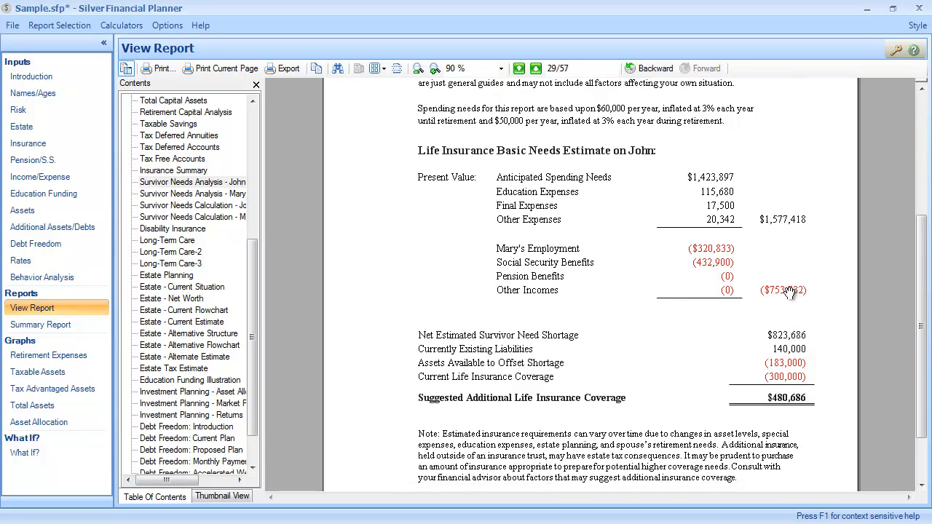
pyautogui.scroll(-1, 790, 292)
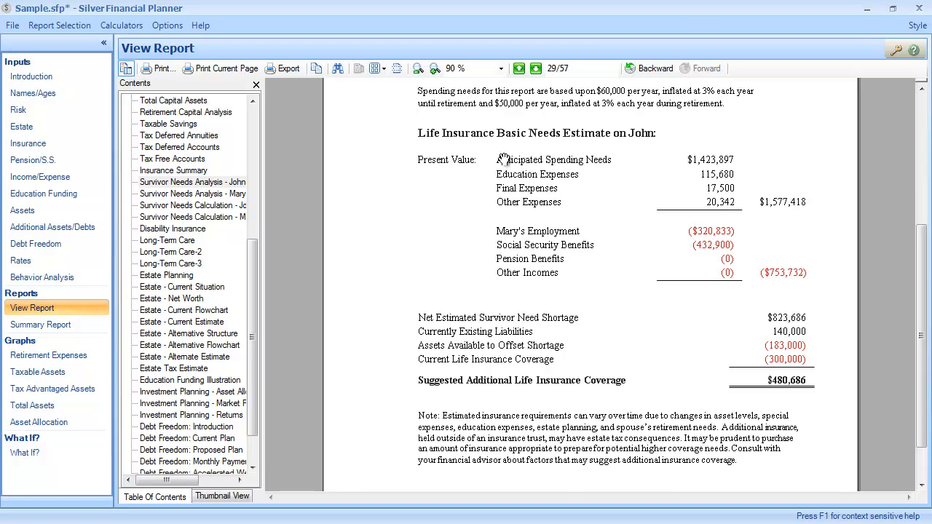
pyautogui.scroll(5, 504, 159)
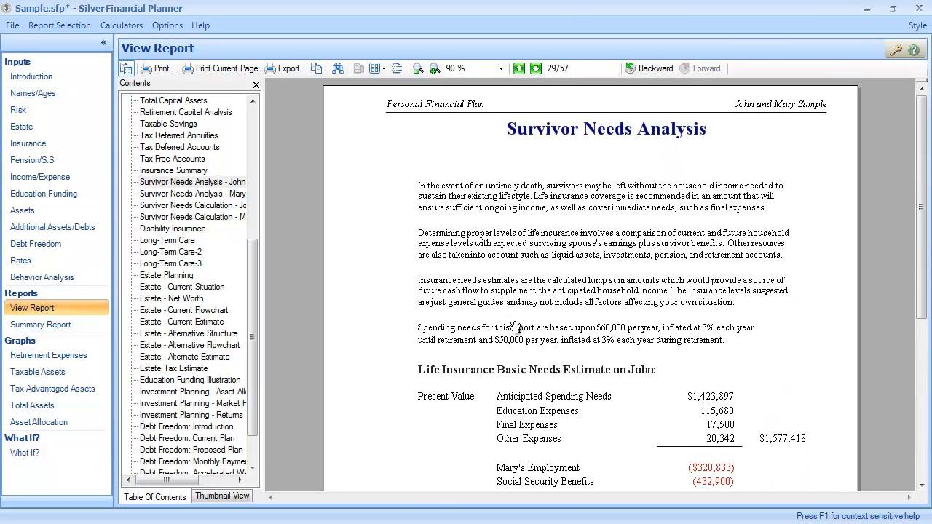
pyautogui.click(536, 68)
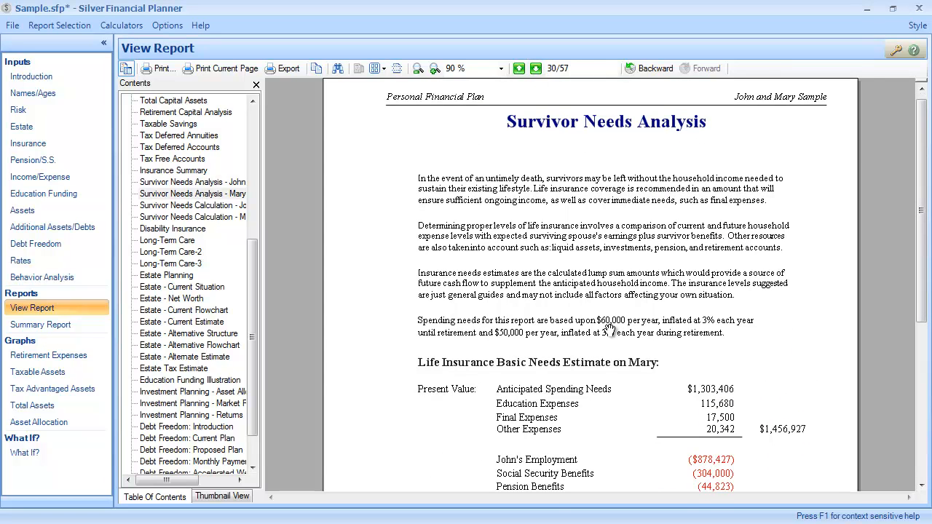
# Review the second spouse's suggested additional life insurance coverage and page through both spouses' Survivor Needs Calculation tables.
pyautogui.moveTo(610, 385); pyautogui.dragTo(603, 206)
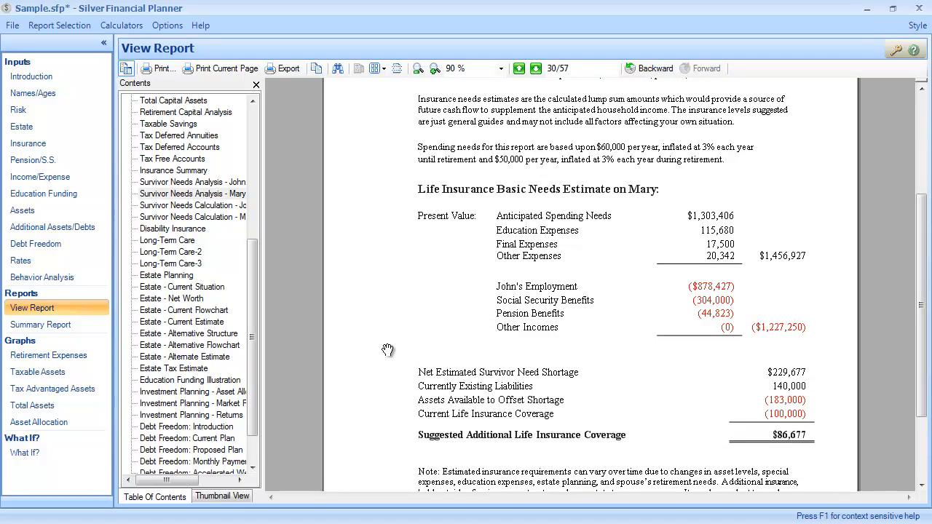
pyautogui.click(536, 68)
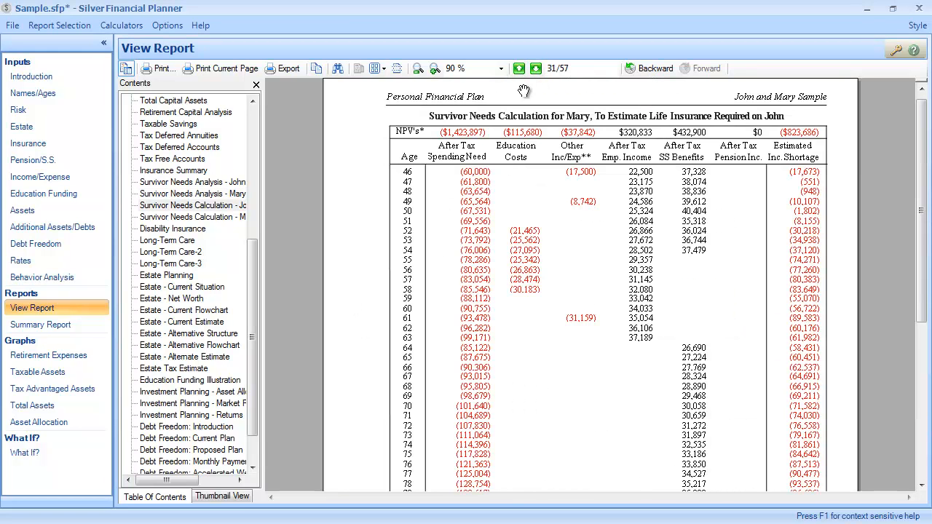
pyautogui.click(536, 68)
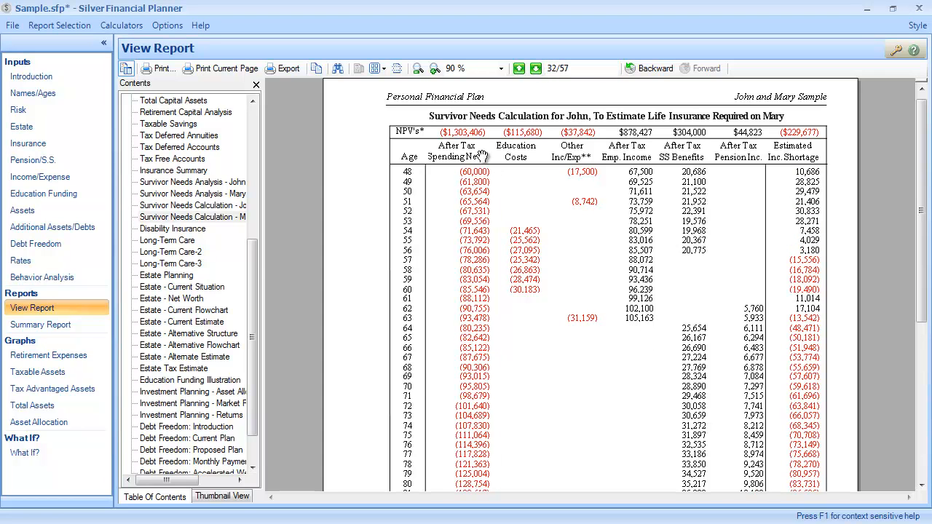
# View the report's Estate - Current Situation page and compare the current estate flowchart with the alternative flowchart.
pyautogui.moveTo(255, 254); pyautogui.dragTo(255, 280)
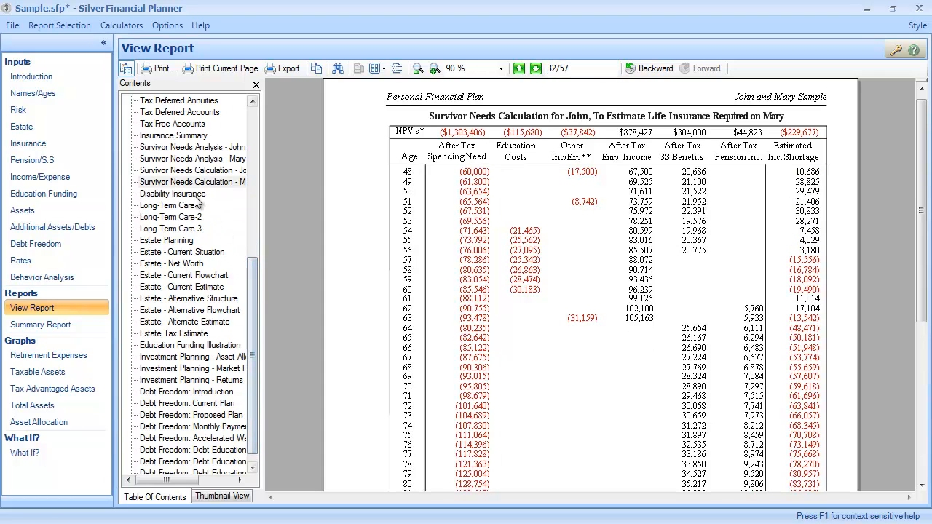
pyautogui.click(203, 255)
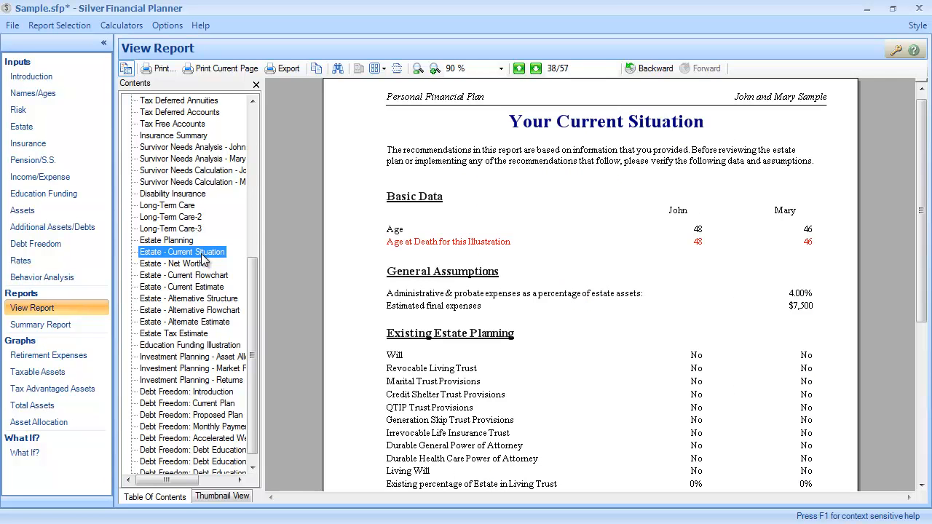
pyautogui.click(203, 276)
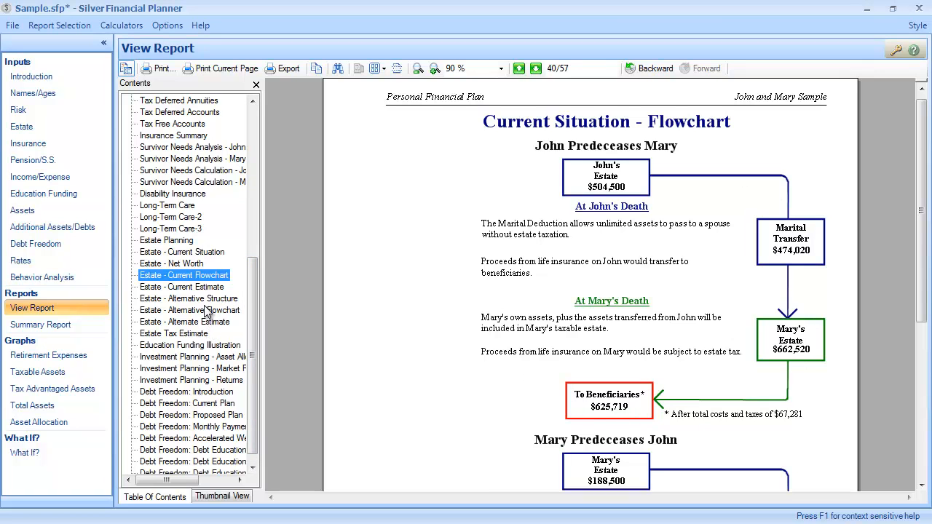
pyautogui.click(205, 310)
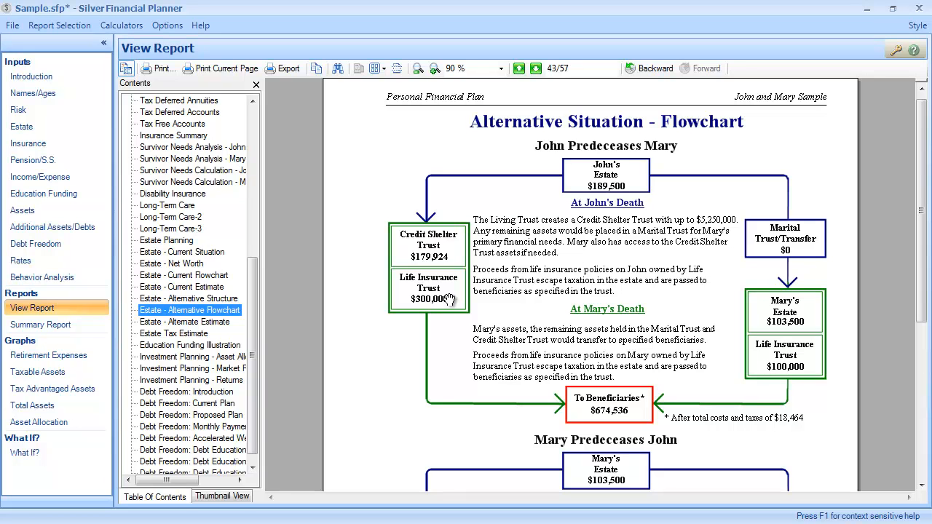
# Review the Estate - Alternate Estimate page and the Estate Tax Estimate's growth graph and yearly table.
pyautogui.click(211, 322)
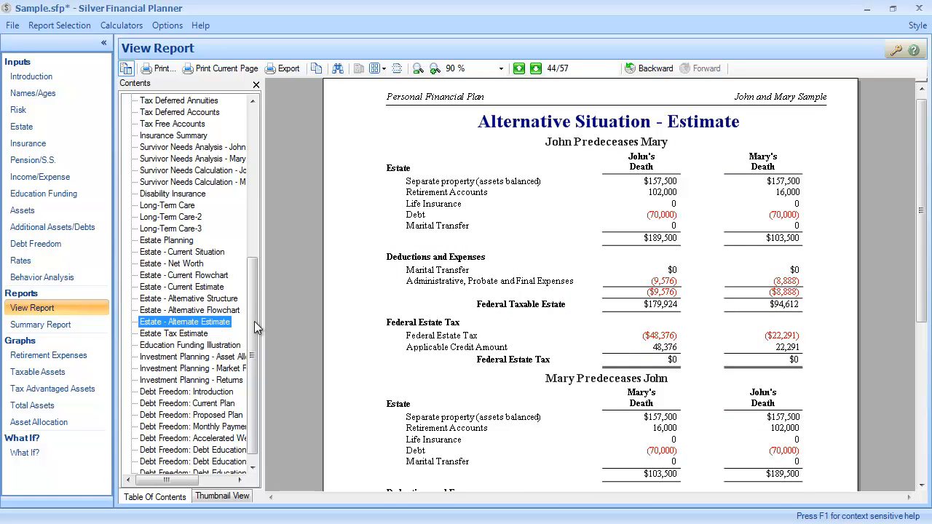
pyautogui.click(172, 334)
pyautogui.scroll(-3, 582, 364)
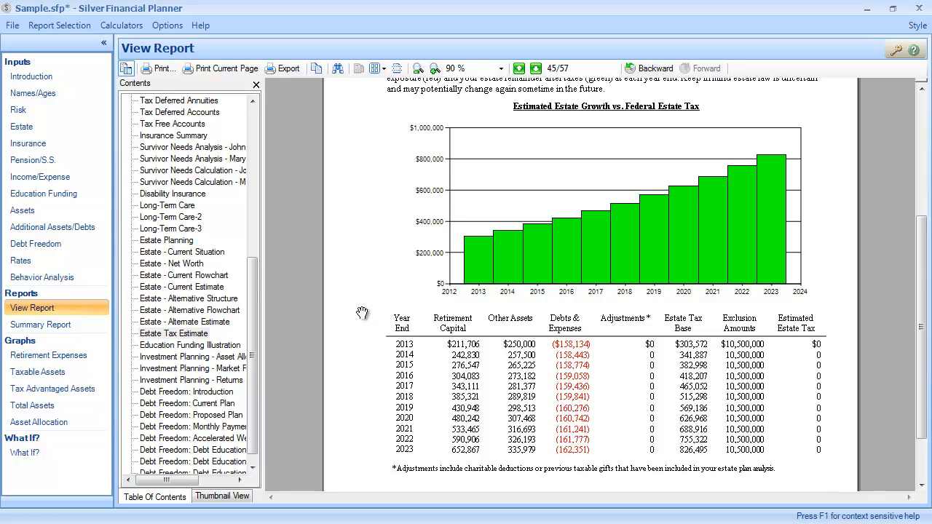
# Review the Education Funding Illustration's student costs, deposit options and annual breakdown of educational funding.
pyautogui.scroll(-1, 253, 274)
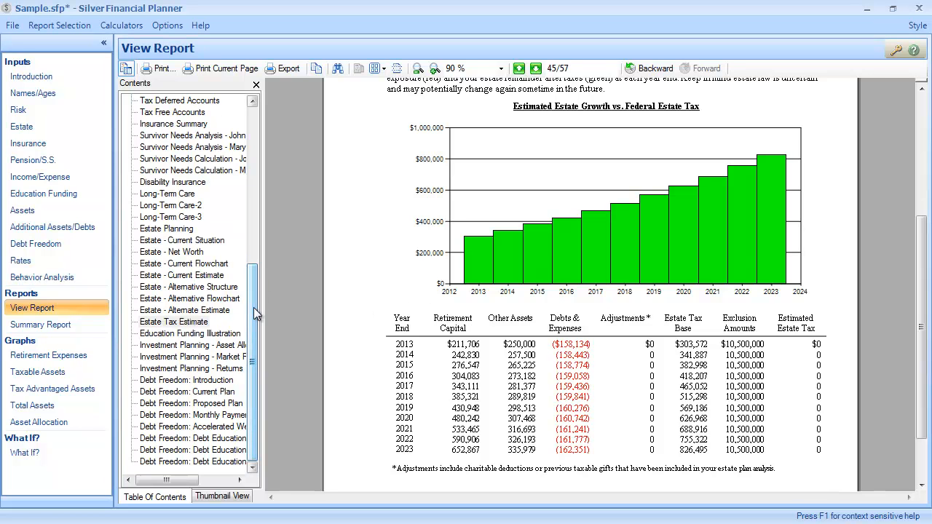
pyautogui.click(162, 334)
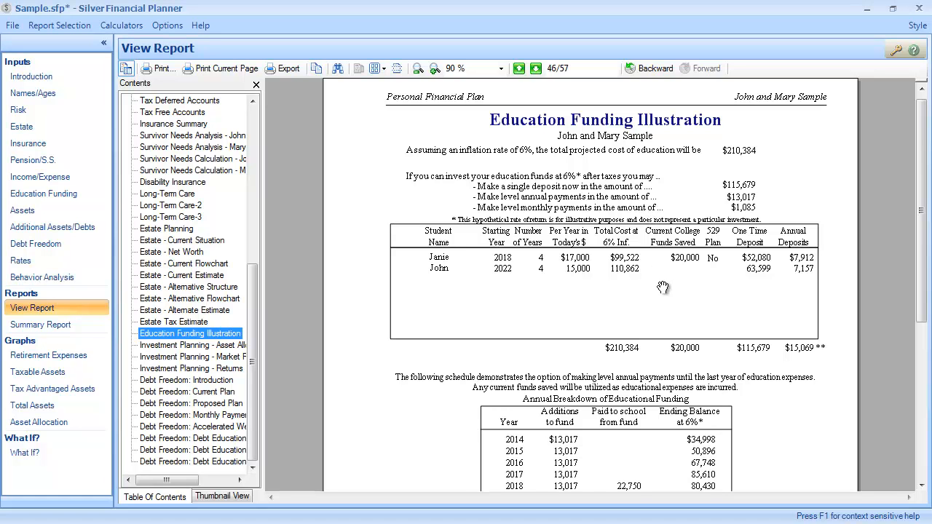
pyautogui.moveTo(658, 295); pyautogui.dragTo(658, 131)
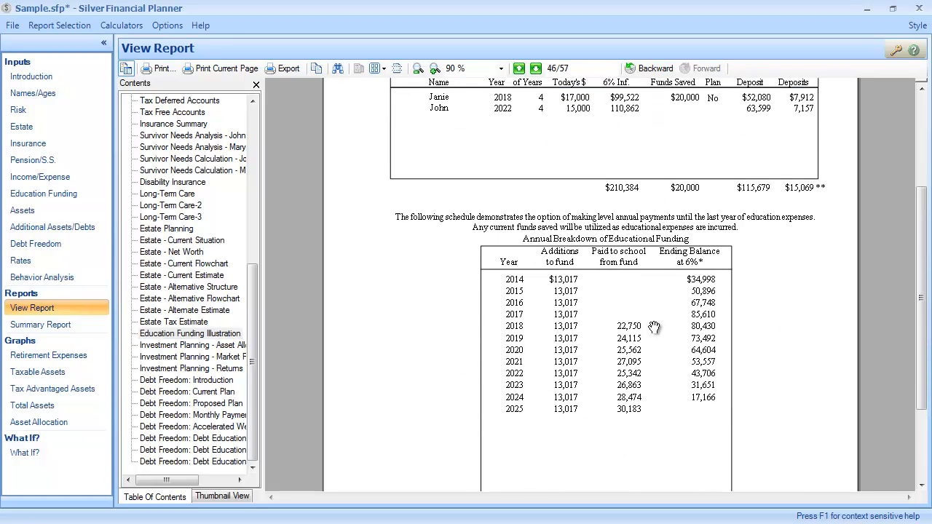
pyautogui.scroll(-2, 650, 289)
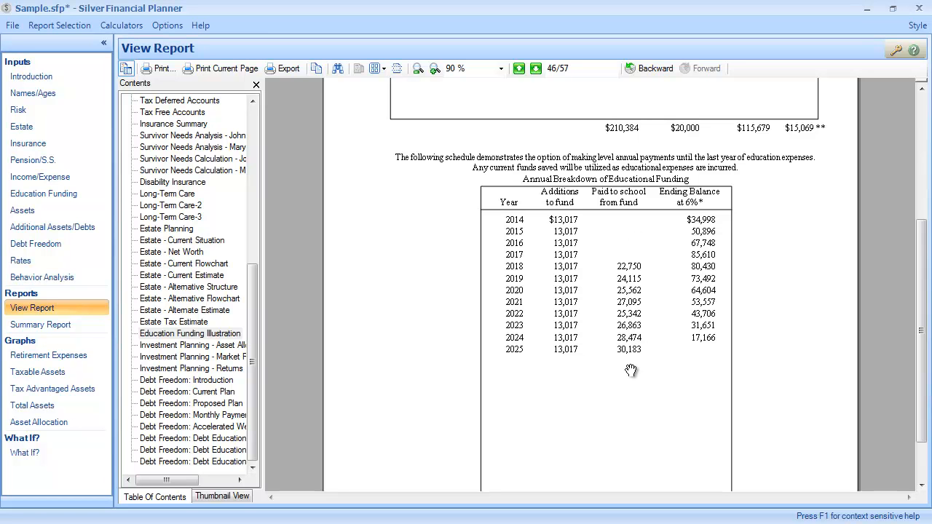
pyautogui.moveTo(554, 207); pyautogui.dragTo(564, 430)
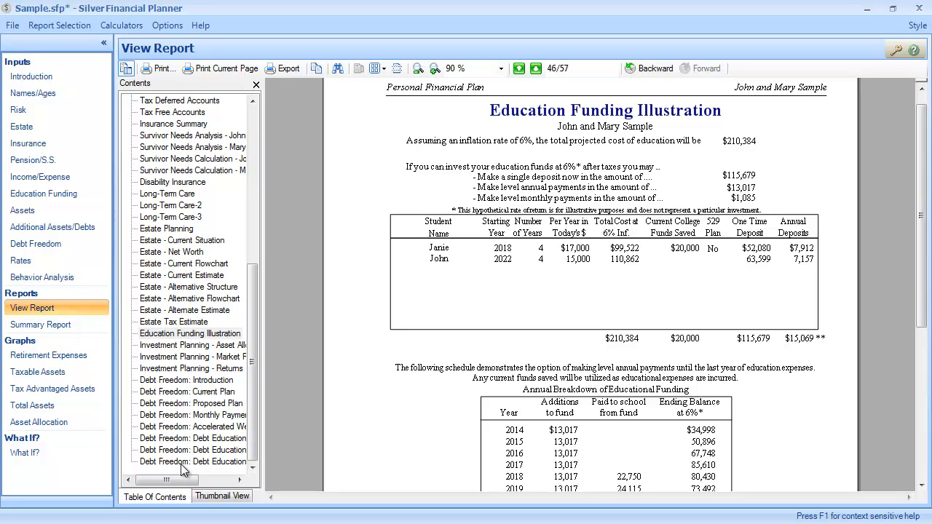
# Compare the Debt Freedom current plan with the proposed debt reduction plan, and return to the start of the report contents.
pyautogui.click(175, 393)
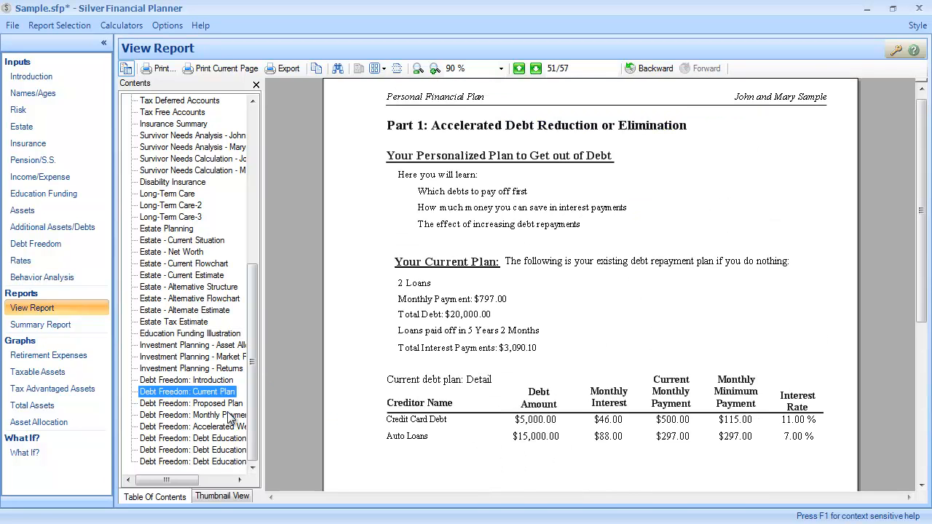
pyautogui.click(182, 404)
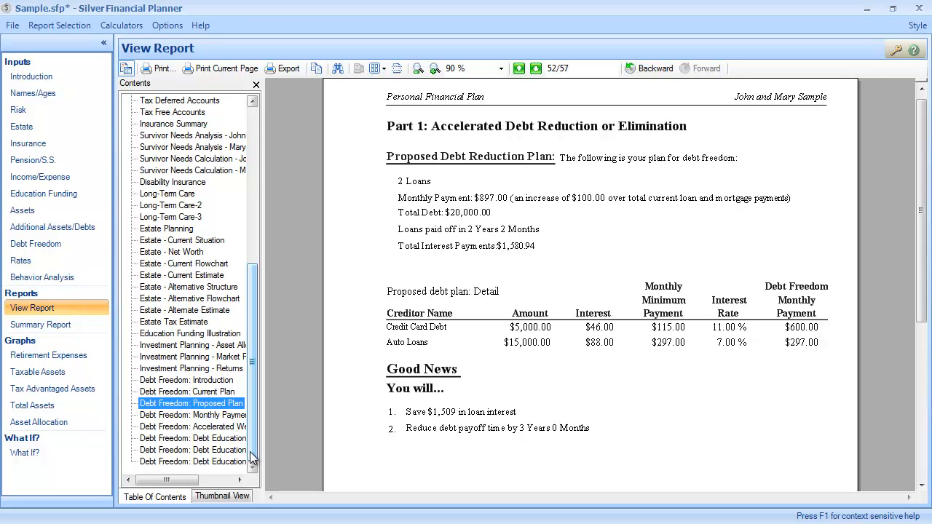
pyautogui.scroll(8, 251, 457)
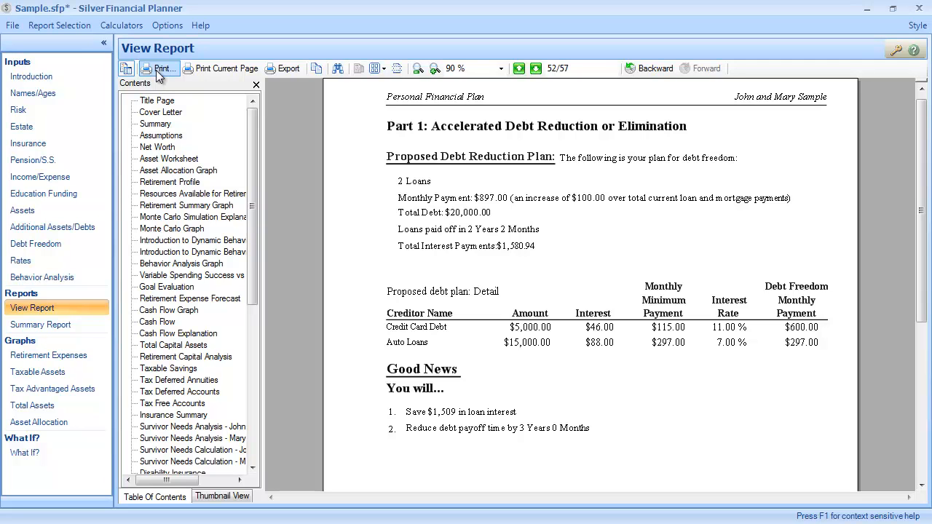
# Start an export of all report pages, check the available file formats, and leave without saving.
pyautogui.click(290, 68)
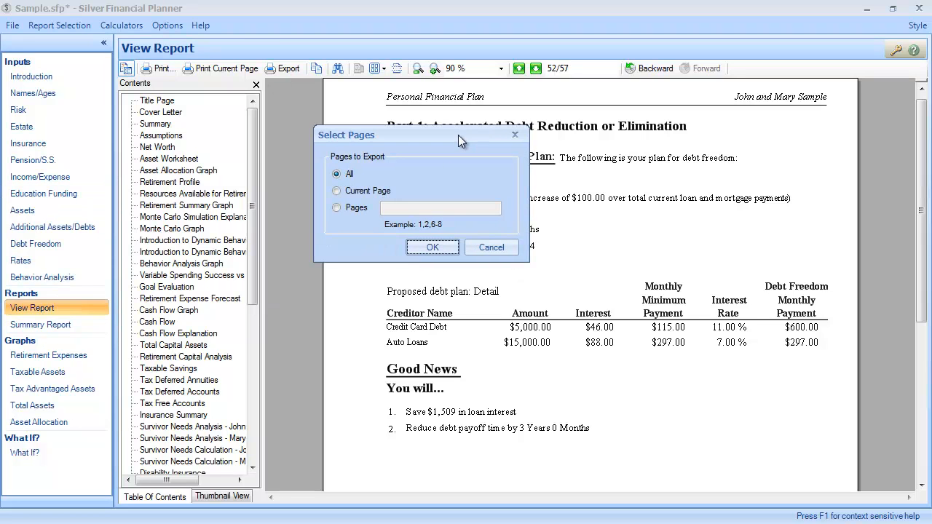
pyautogui.click(378, 245)
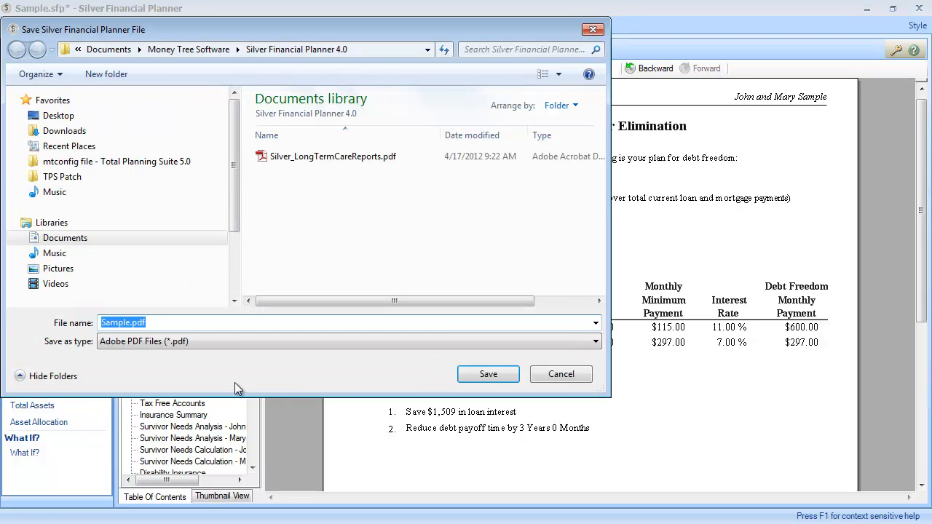
pyautogui.click(235, 342)
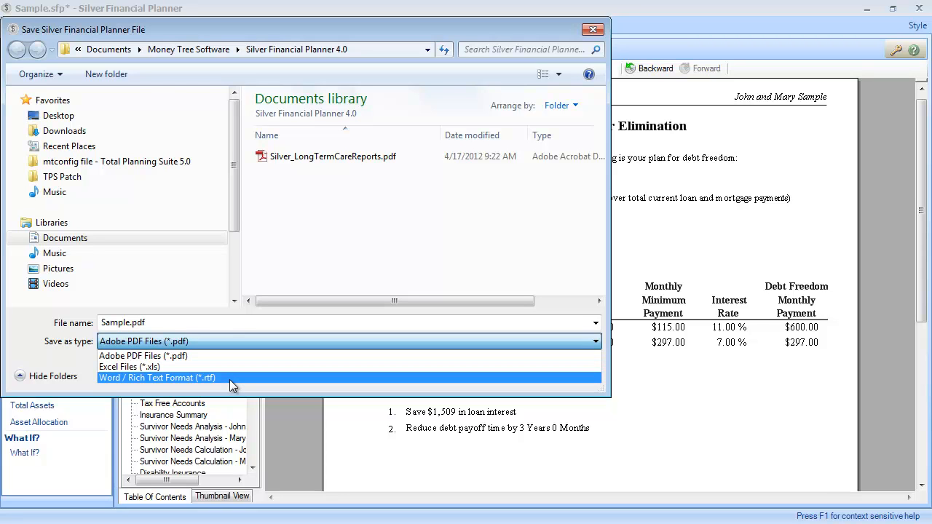
pyautogui.click(235, 327)
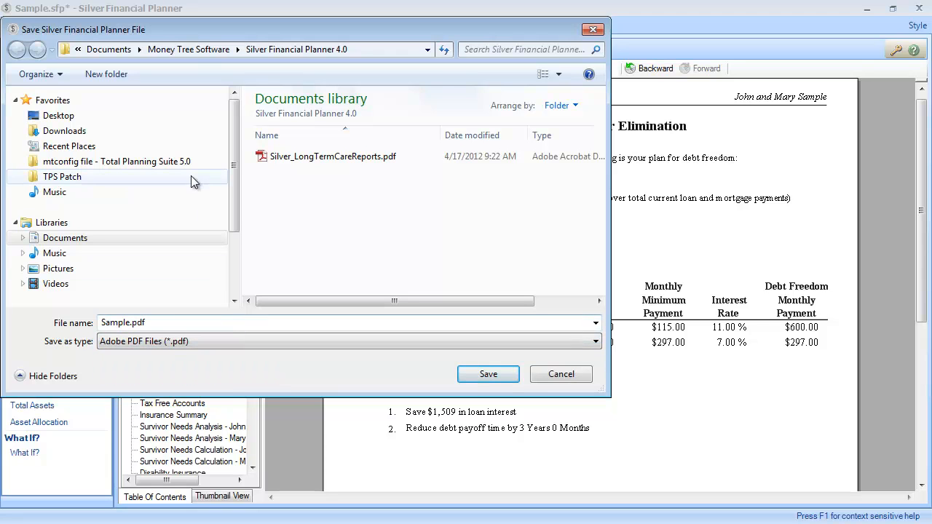
pyautogui.click(573, 384)
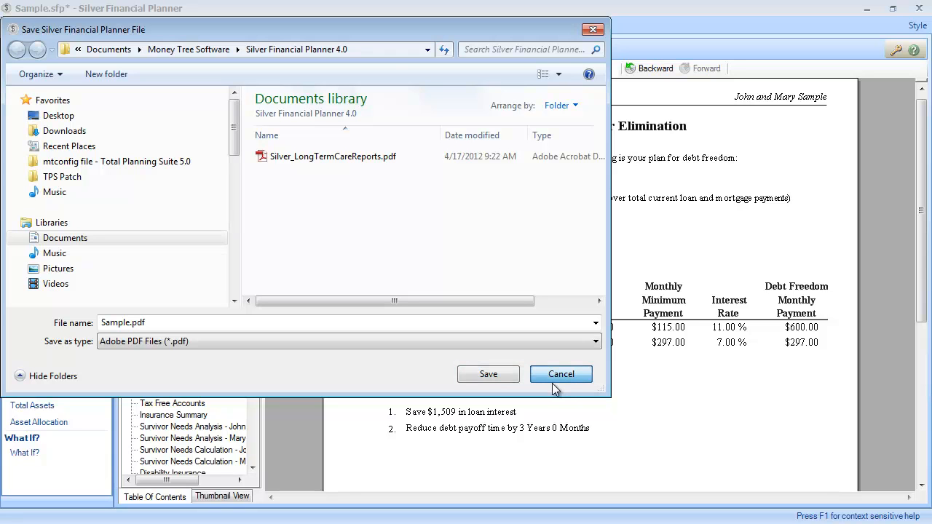
pyautogui.click(556, 386)
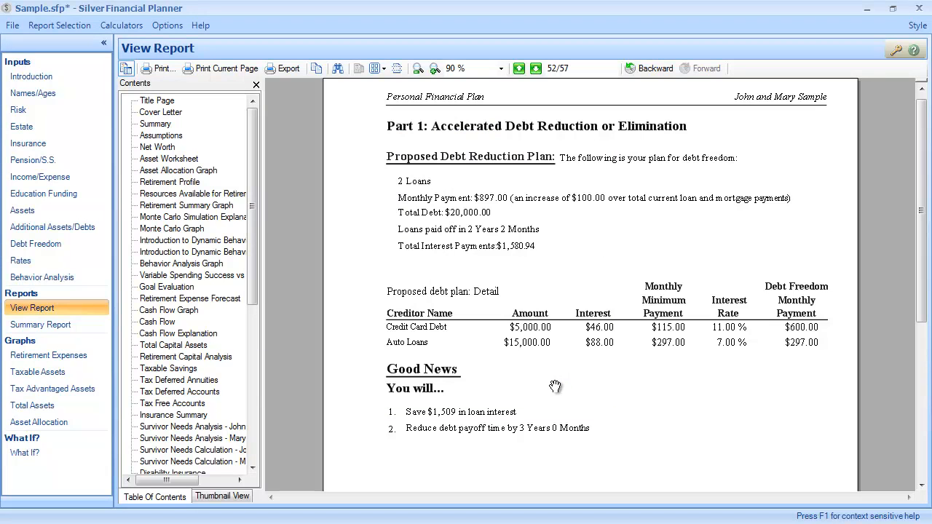